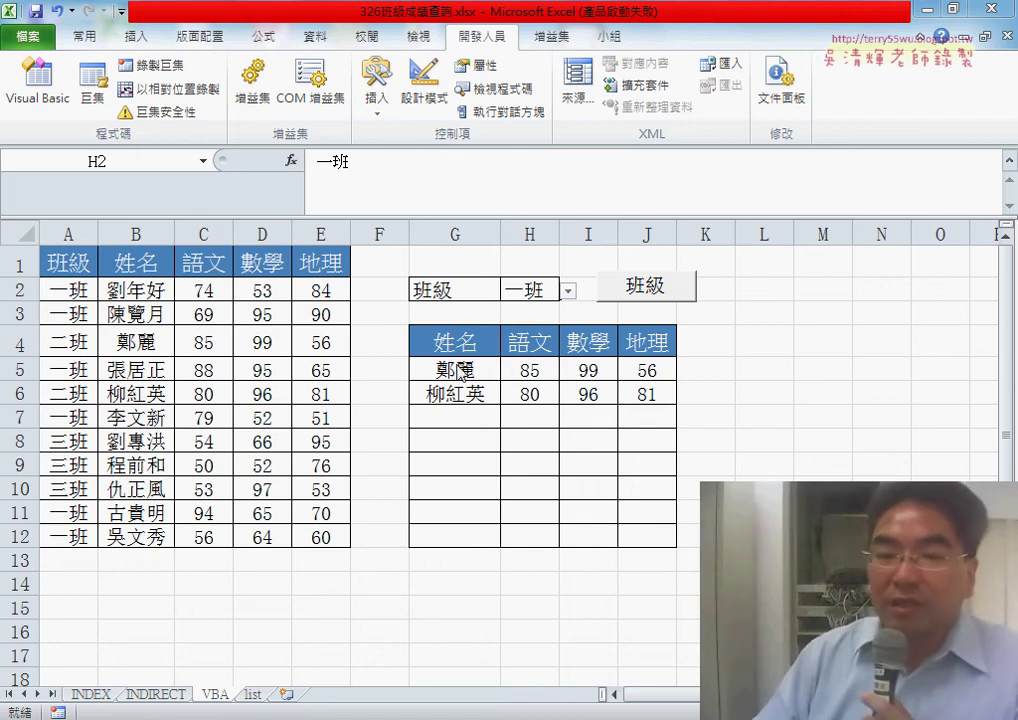
Review the G5:J12 results table and class column A2:A12 on the VBA sheet, then go to the INDEX sheet.
drag(459, 372, 631, 534)
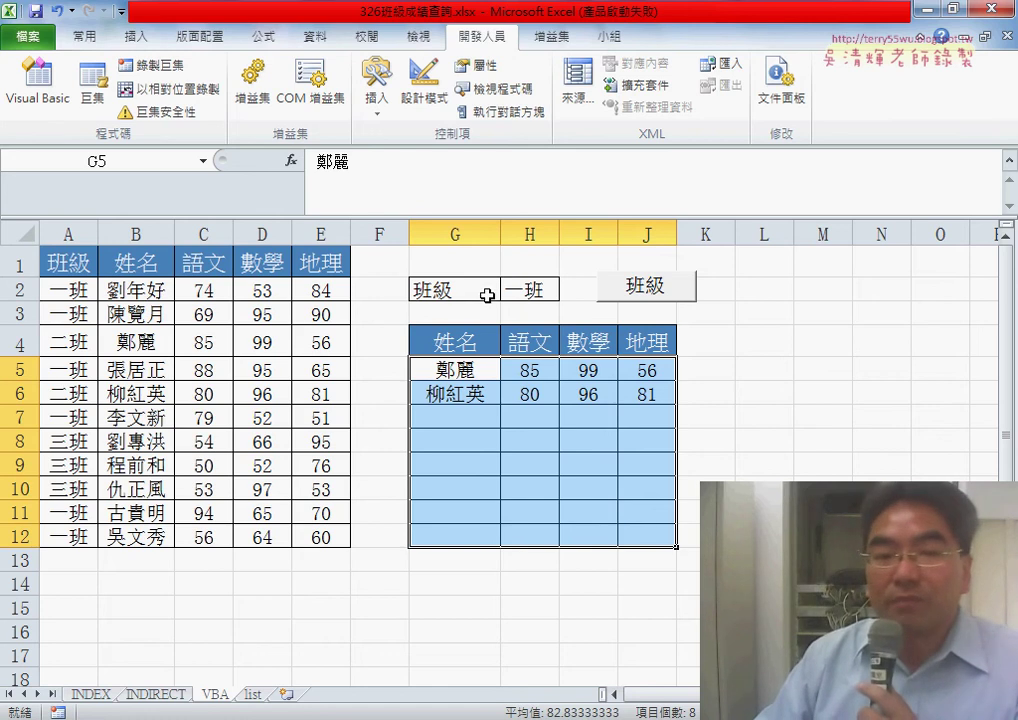
mouse_move(68, 292)
mouse_down()
mouse_move(50, 484)
mouse_move(88, 524)
mouse_up()
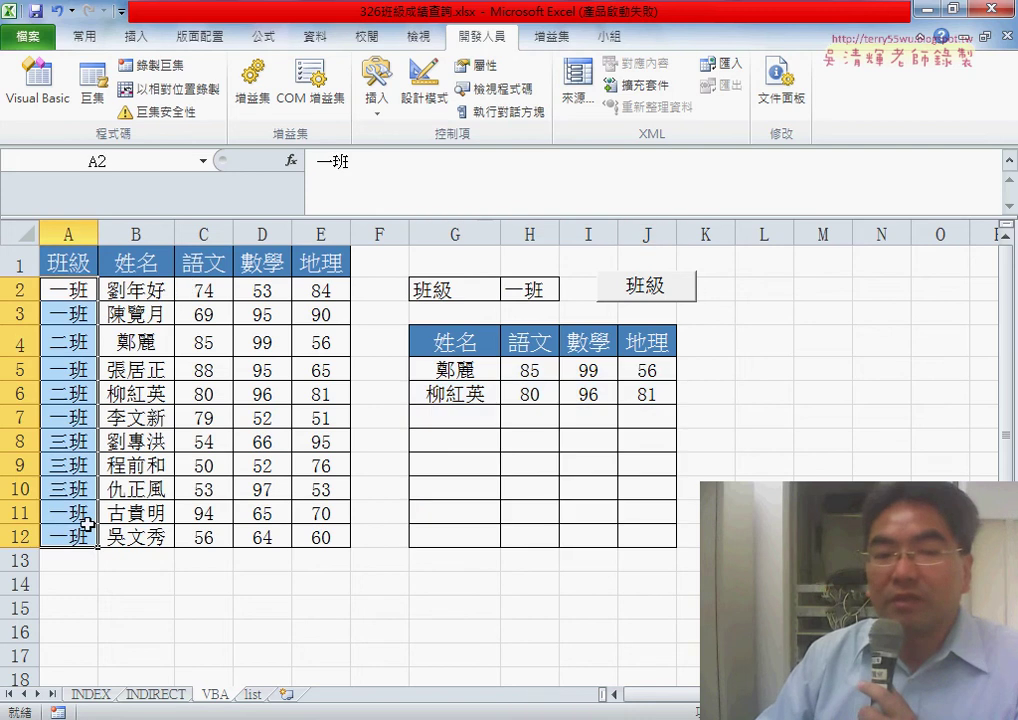
click(527, 292)
click(73, 289)
click(538, 289)
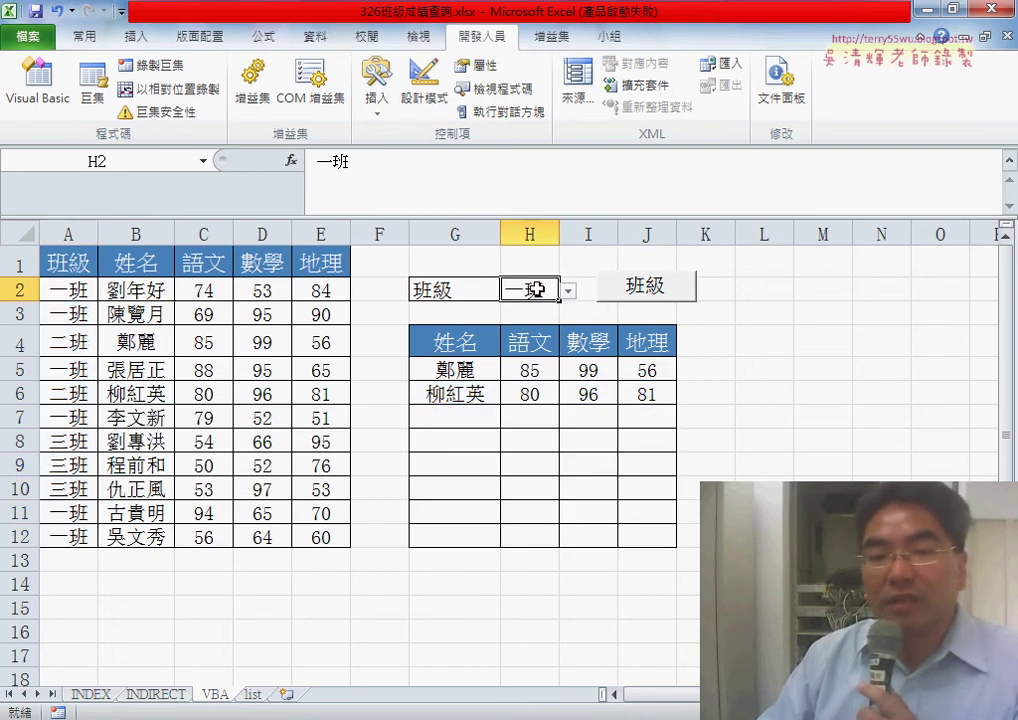
drag(68, 290, 71, 535)
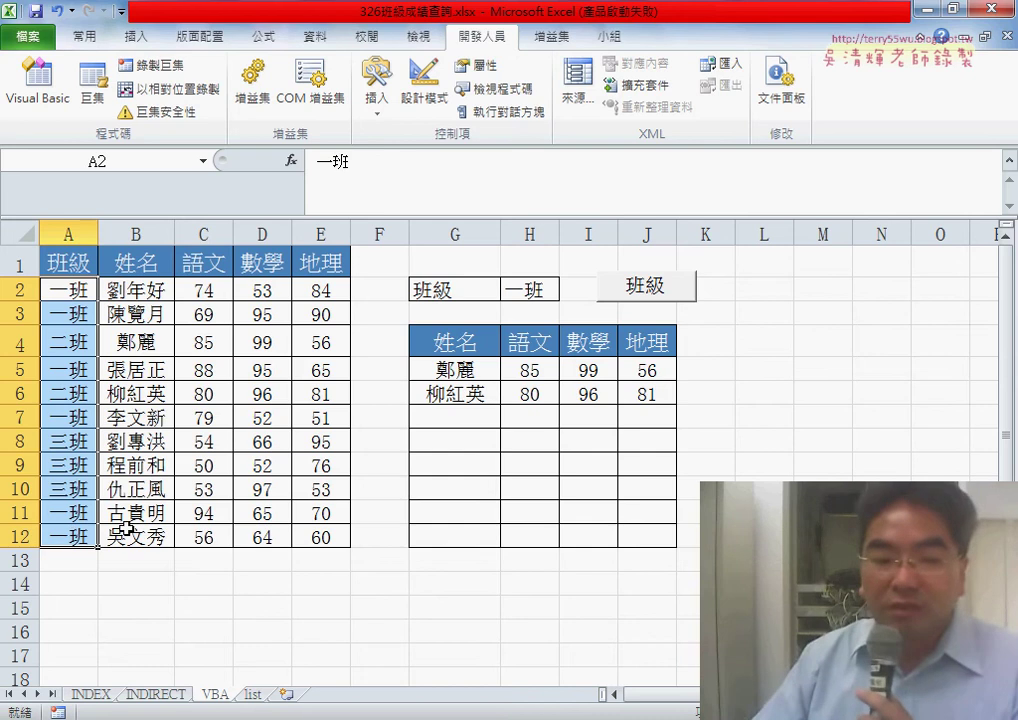
click(88, 696)
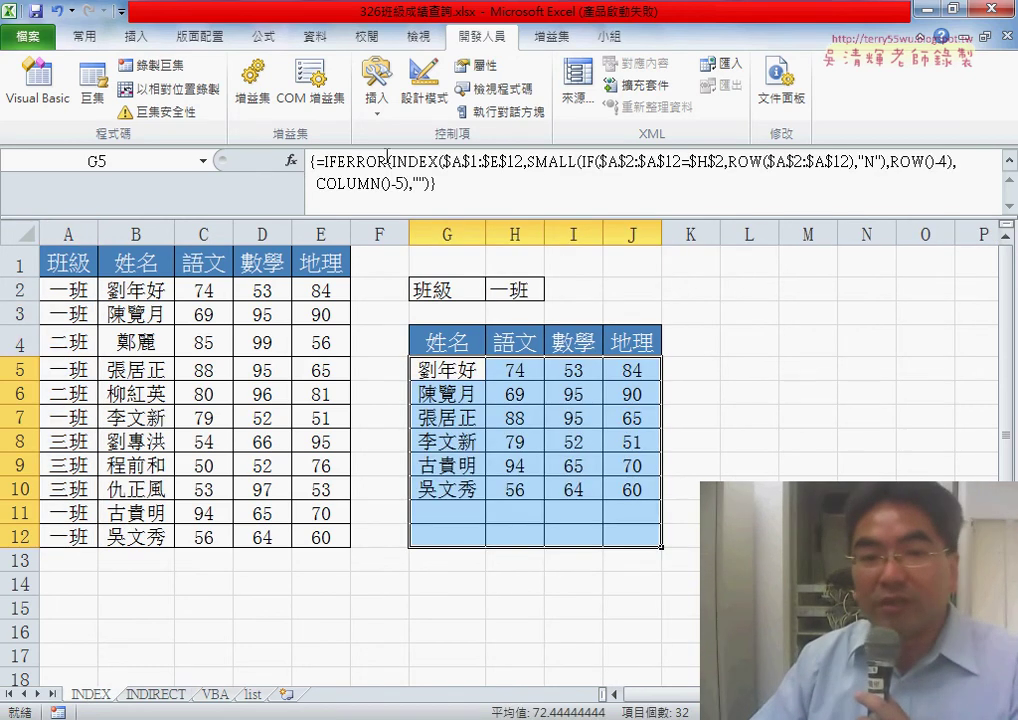
Re-enter G5's INDEX lookup as an array formula with Ctrl+Shift+Enter, then bring up the VBA editor.
drag(598, 167, 683, 166)
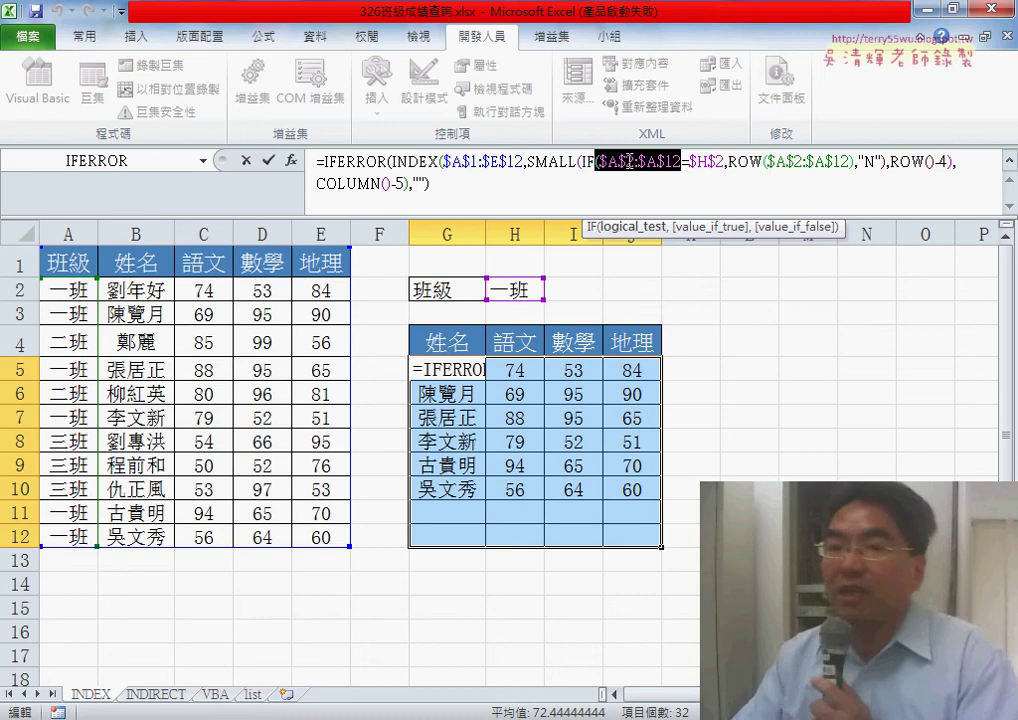
key(ctrl+shift+Return)
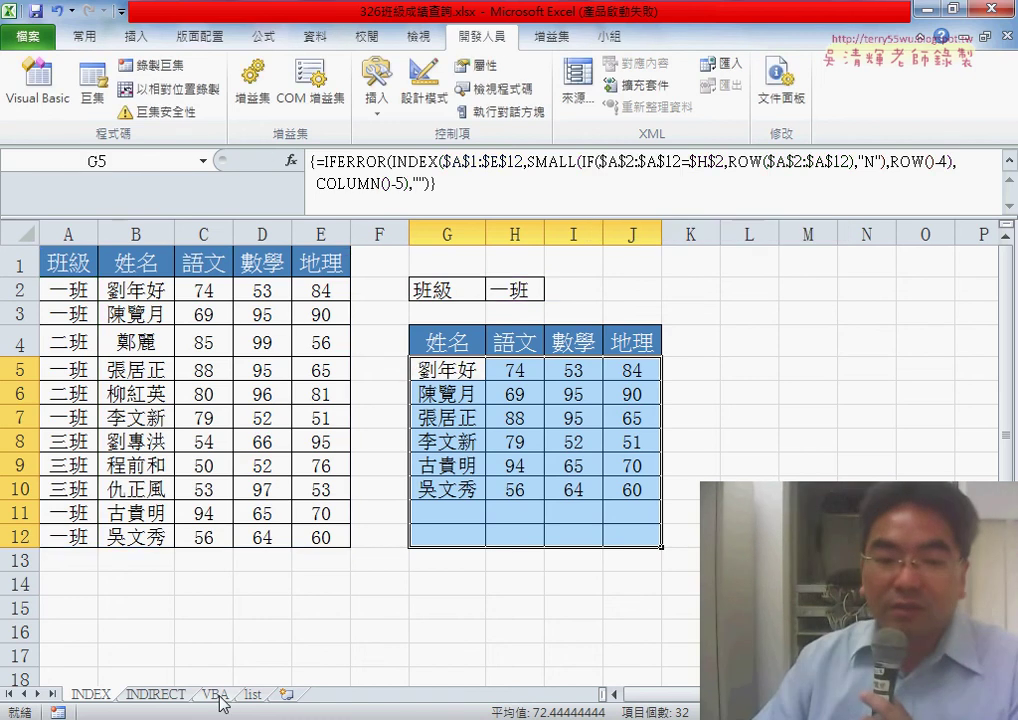
key(alt+F11)
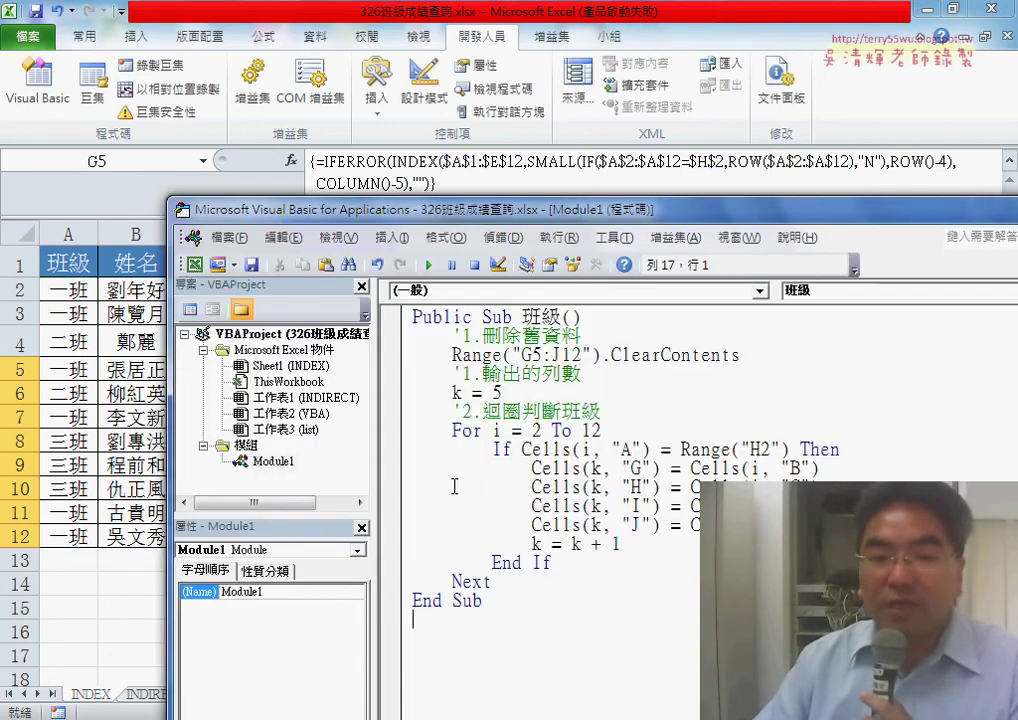
drag(490, 430, 607, 432)
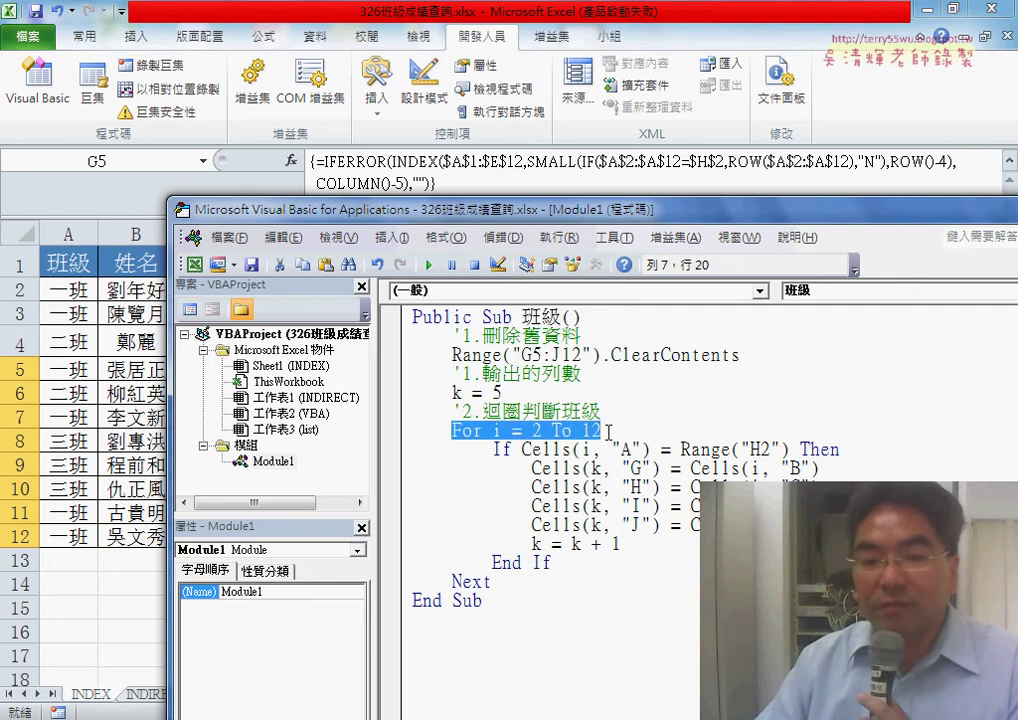
drag(491, 582, 452, 582)
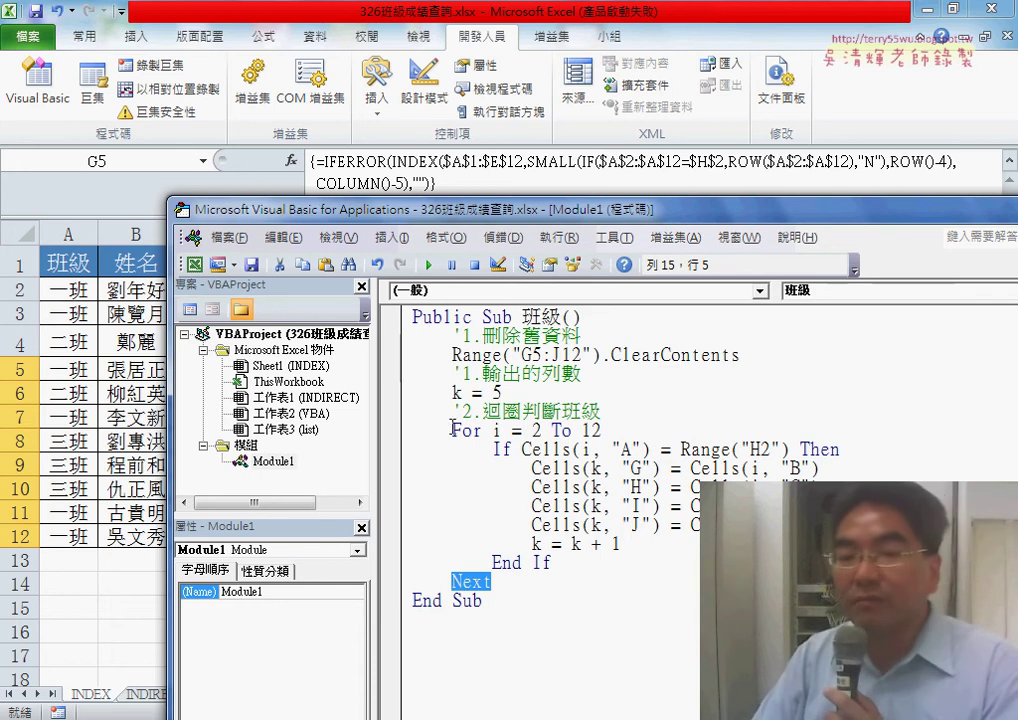
drag(452, 430, 582, 430)
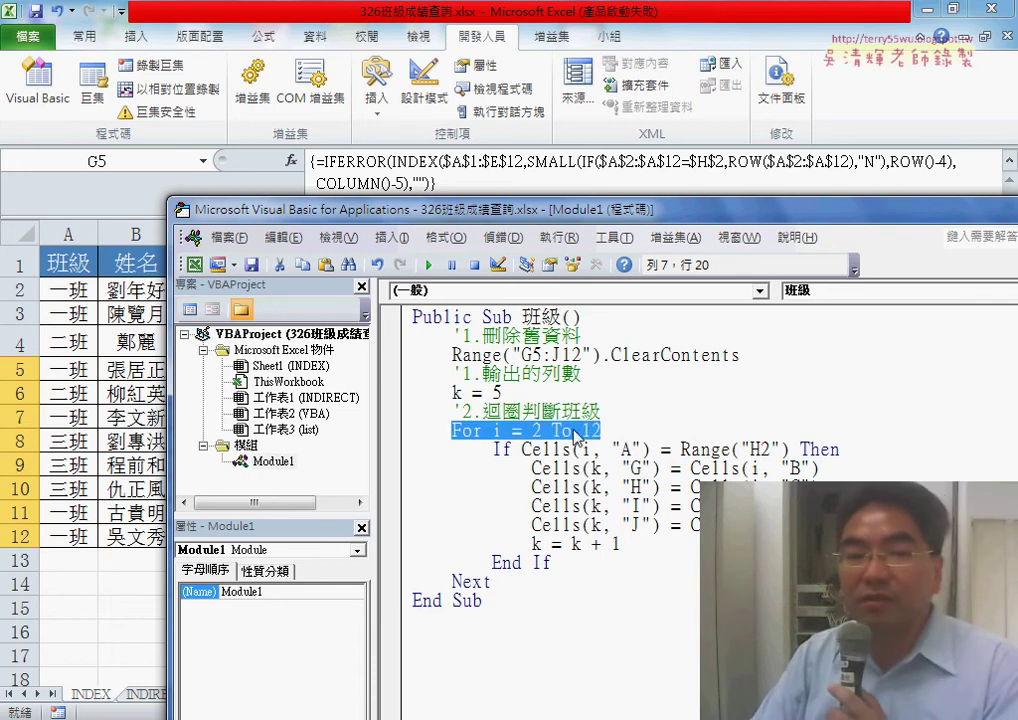
drag(380, 215, 460, 155)
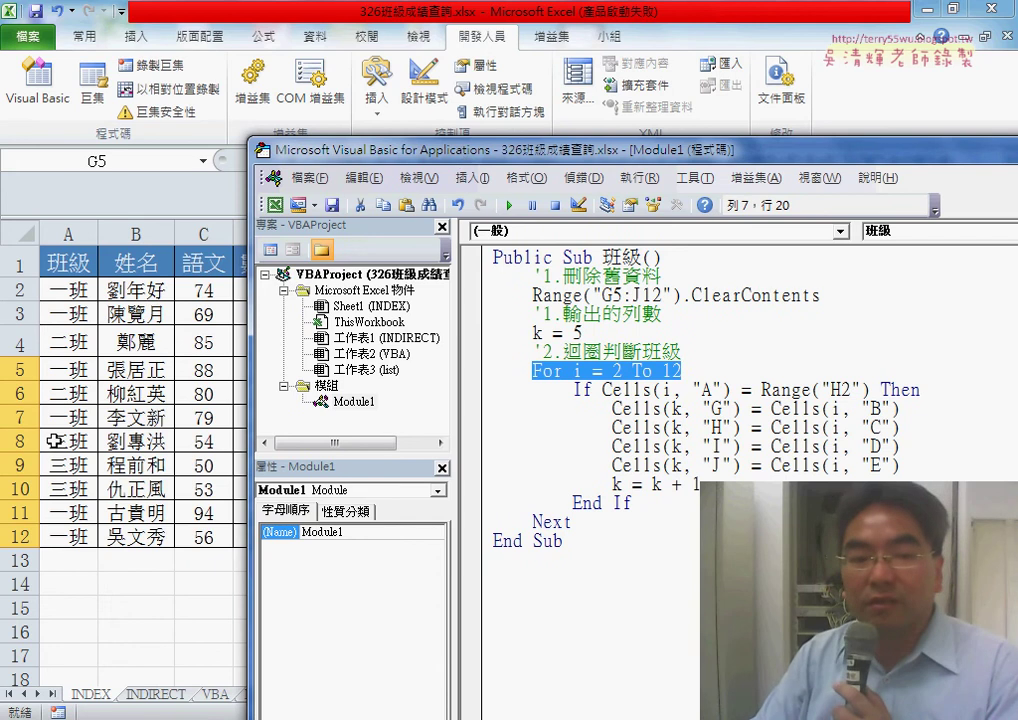
click(697, 366)
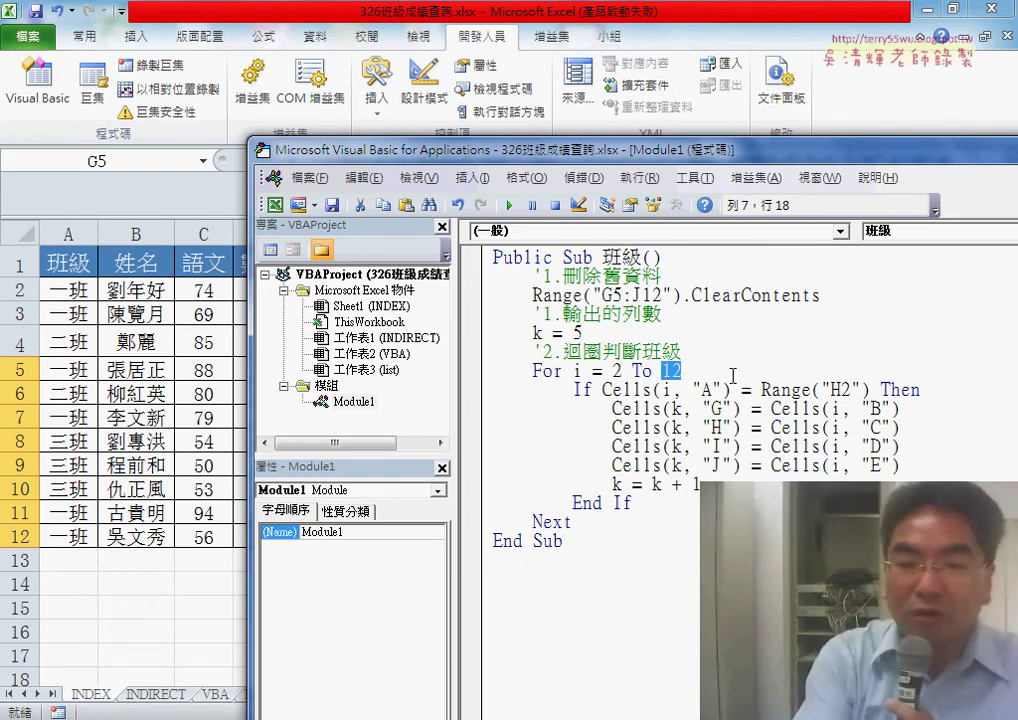
Change the For loop's end value from 12 to Range("A2").End(xlDown).Row.
text(ran)
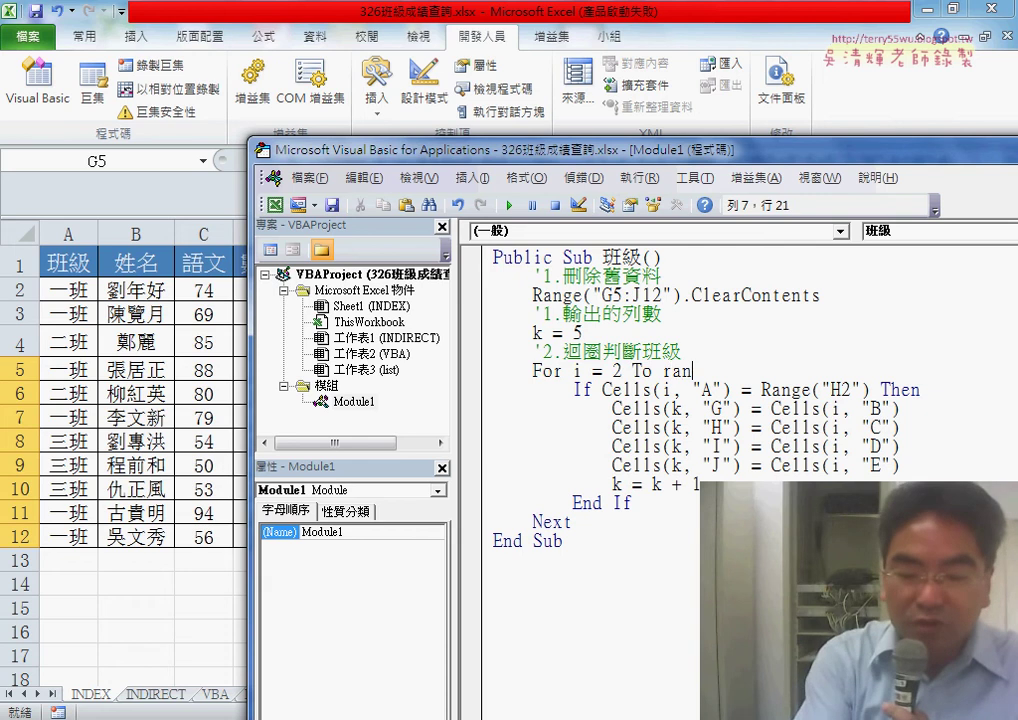
text(("A2)
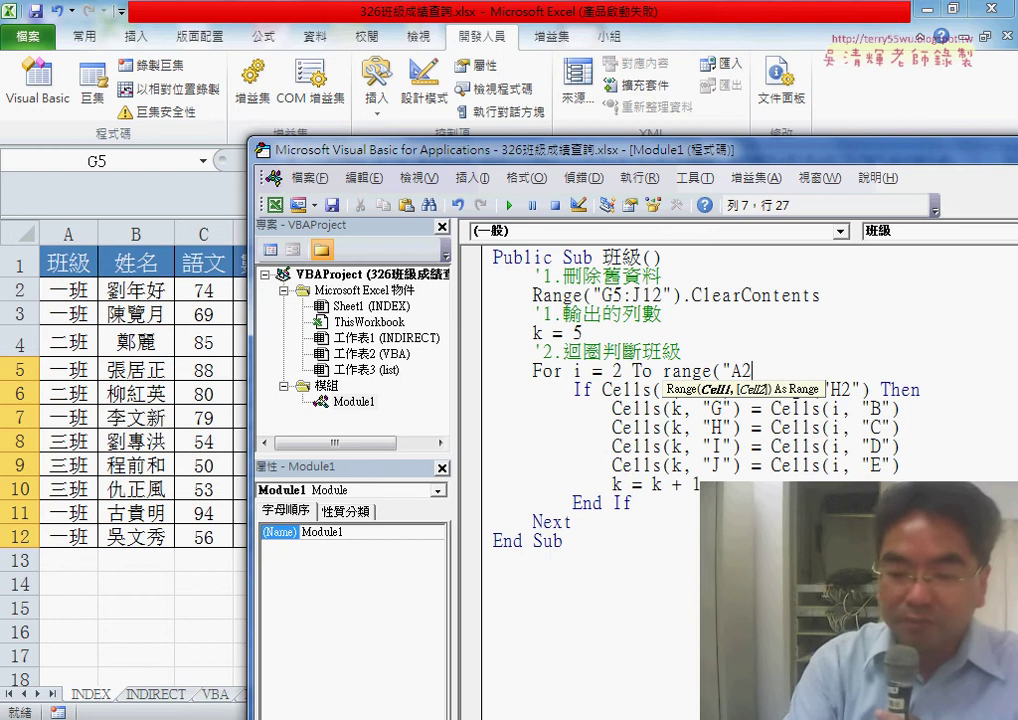
text(").)
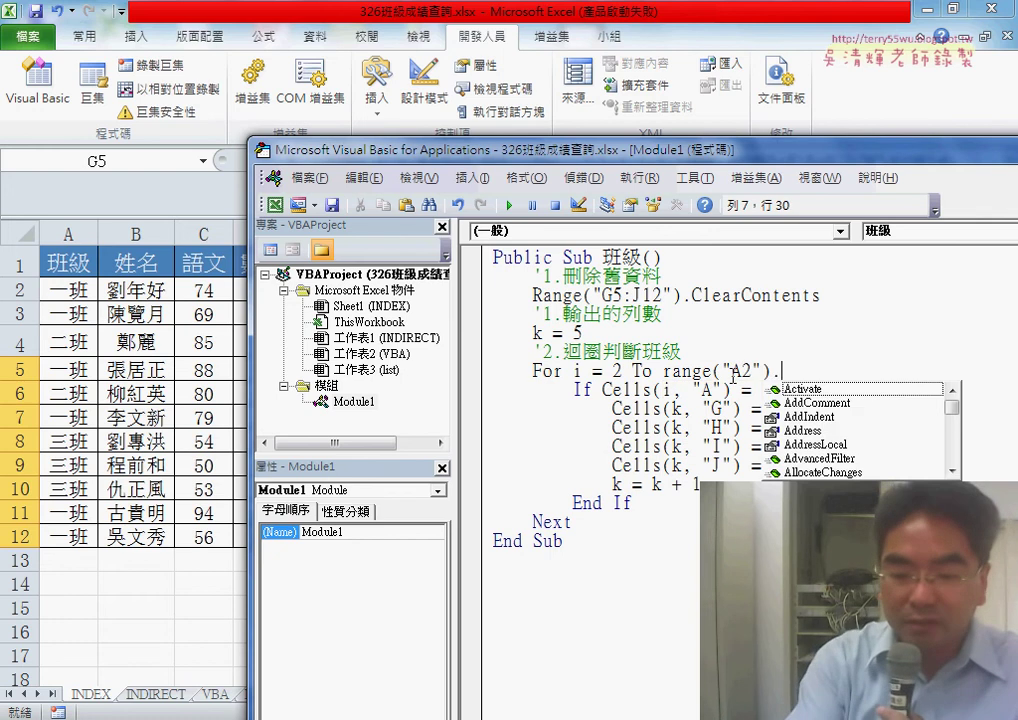
text(en )
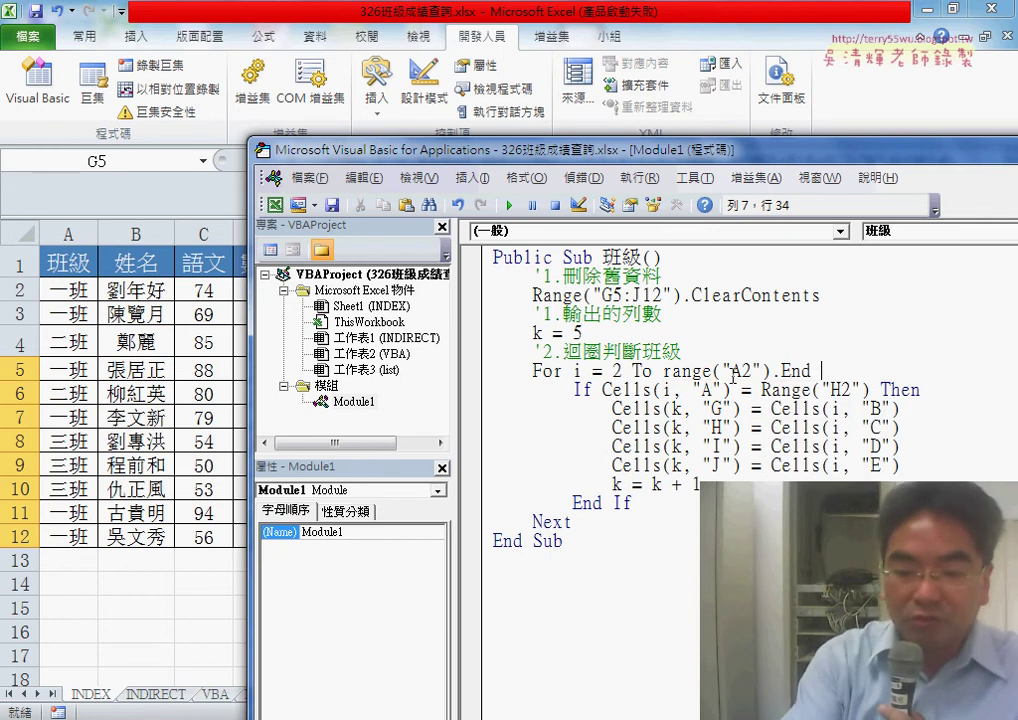
text((xlDown )
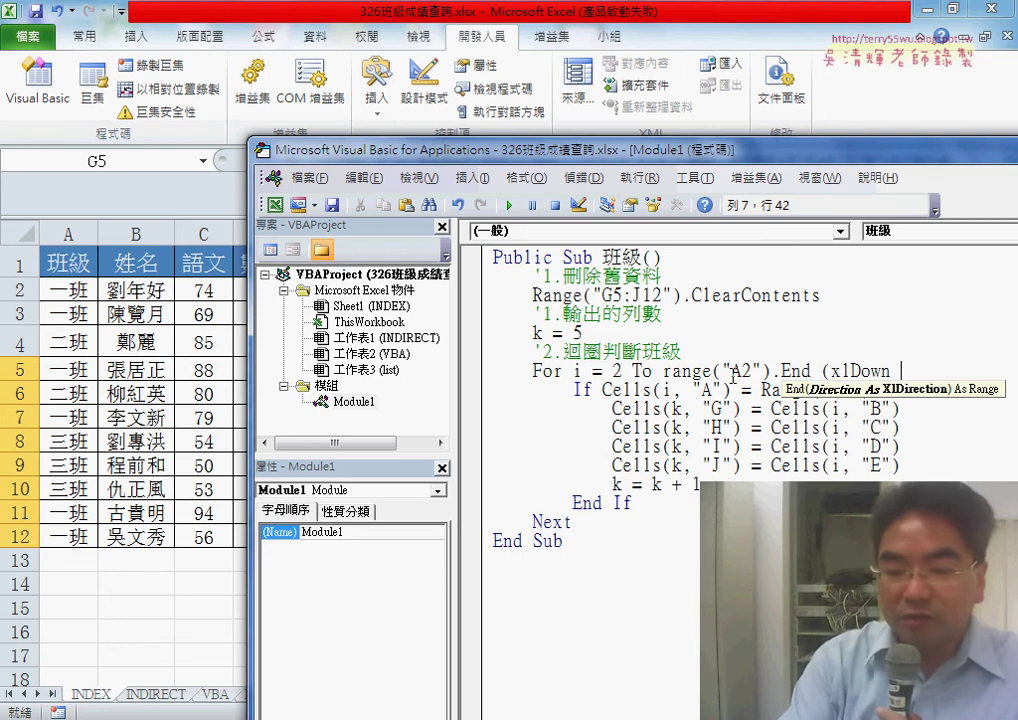
text().)
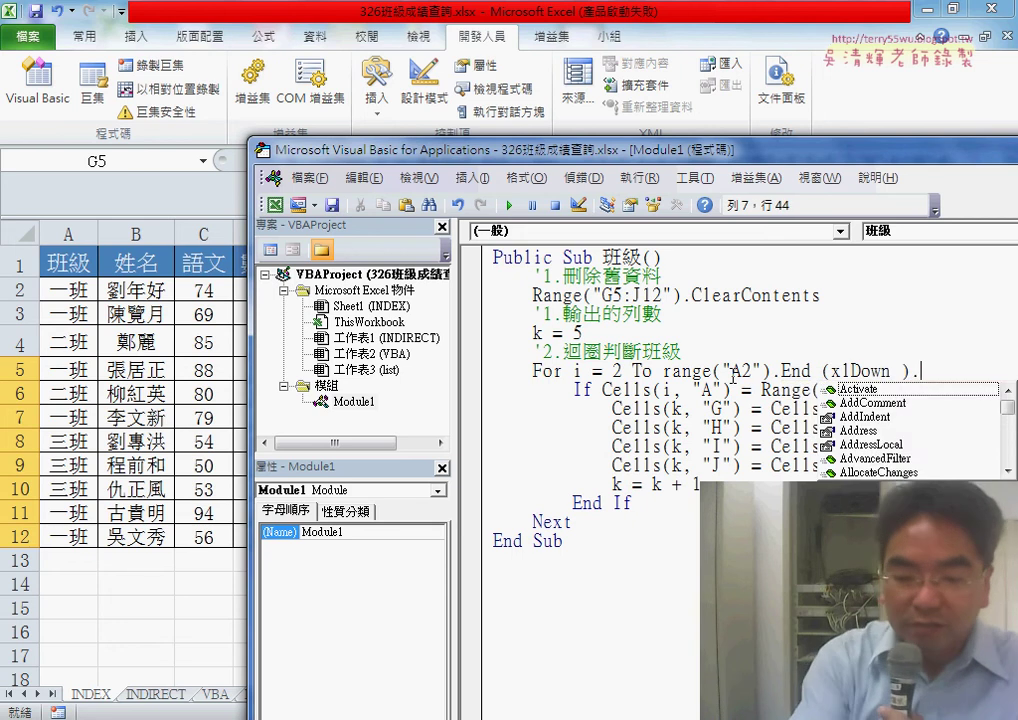
text(row)
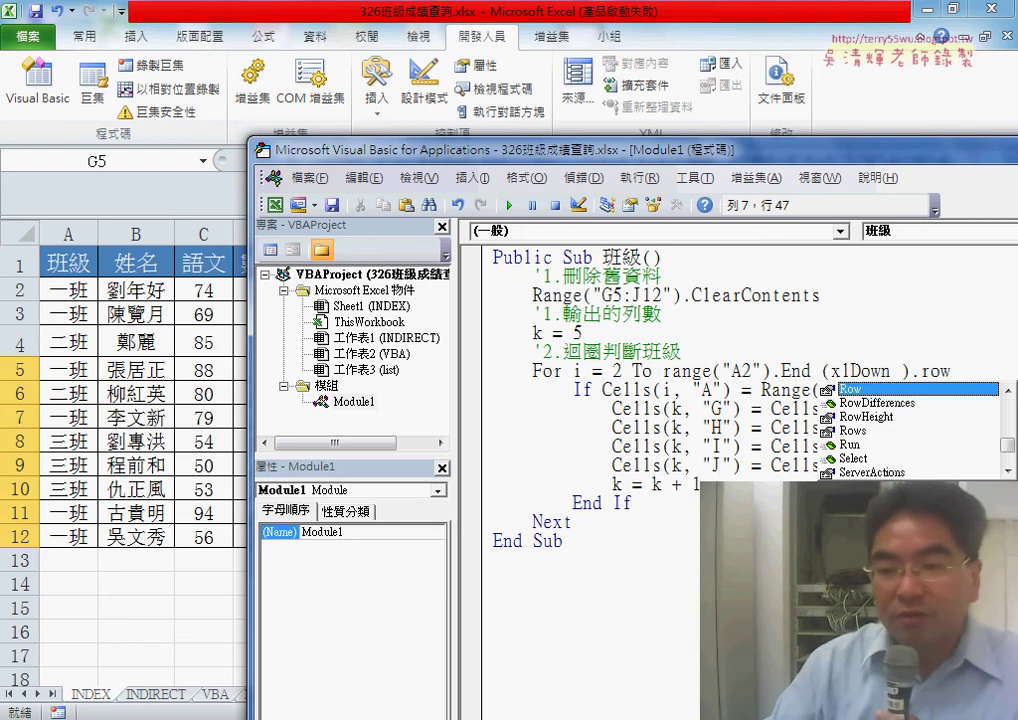
click(830, 408)
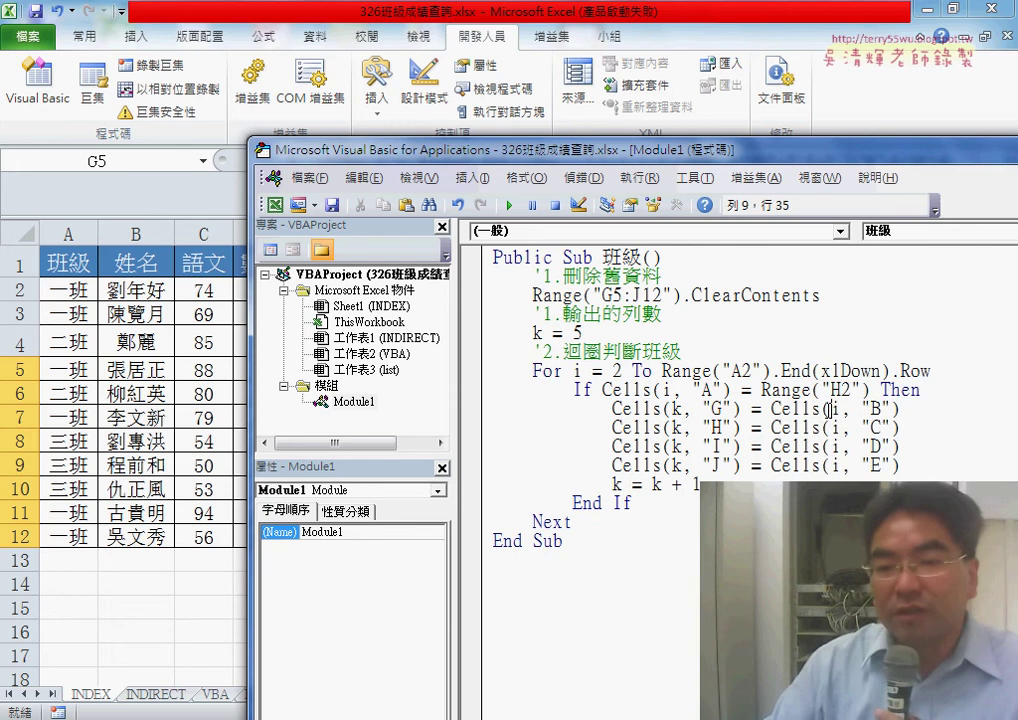
drag(662, 370, 898, 370)
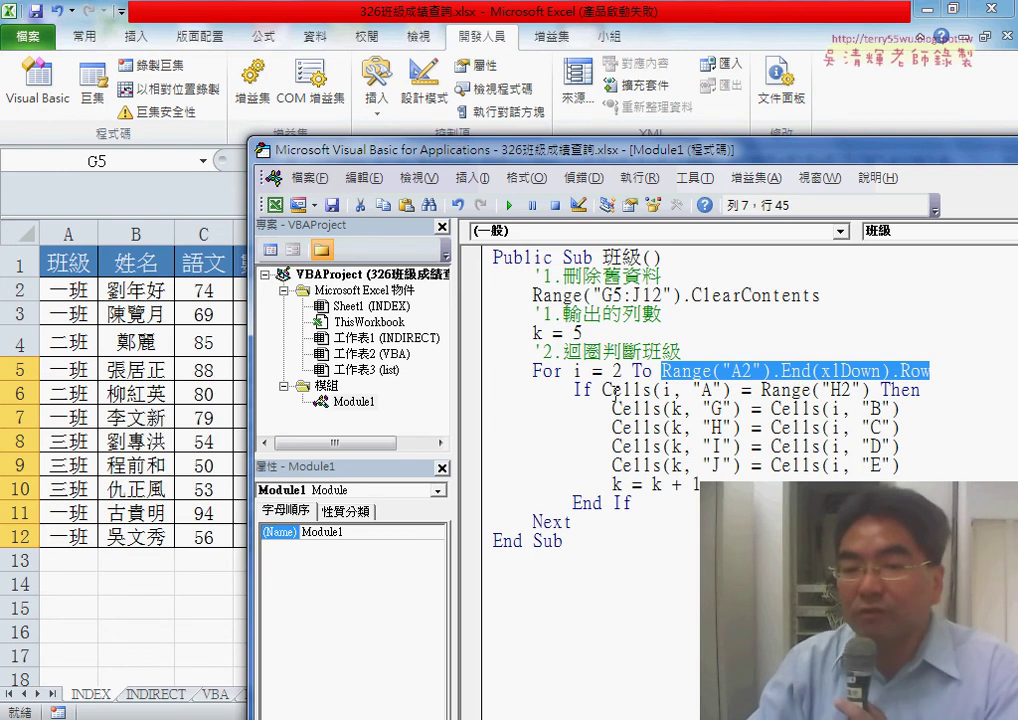
Go through the If test comparing Cells(i, "A") with Range("H2"), its copy statements, End If and Next.
drag(601, 390, 870, 390)
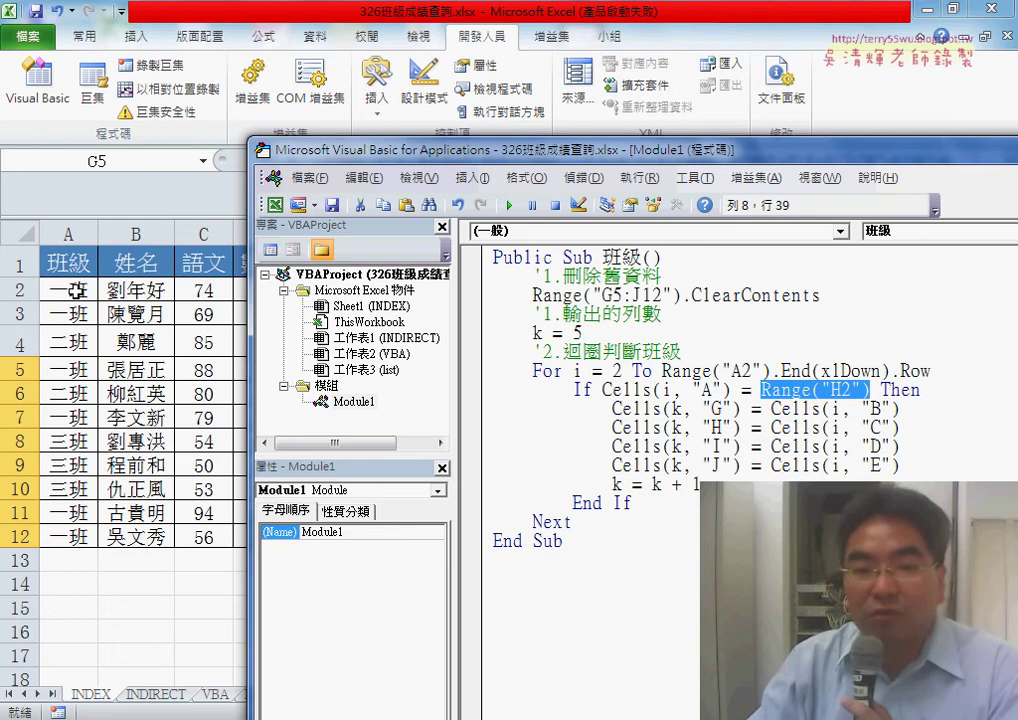
drag(603, 390, 712, 390)
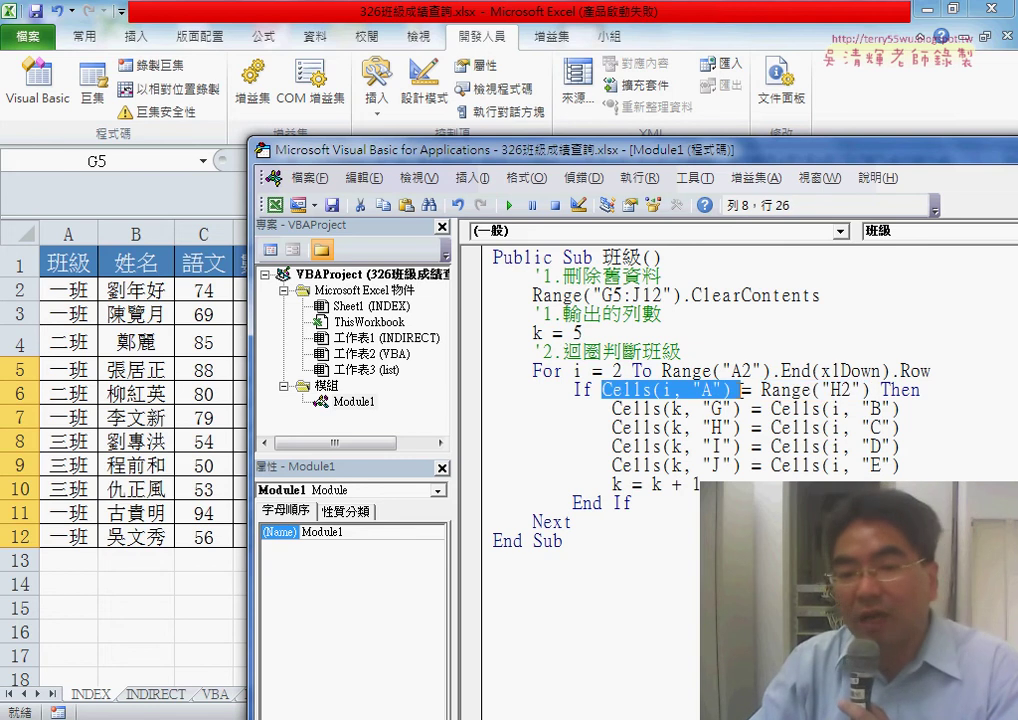
click(673, 390)
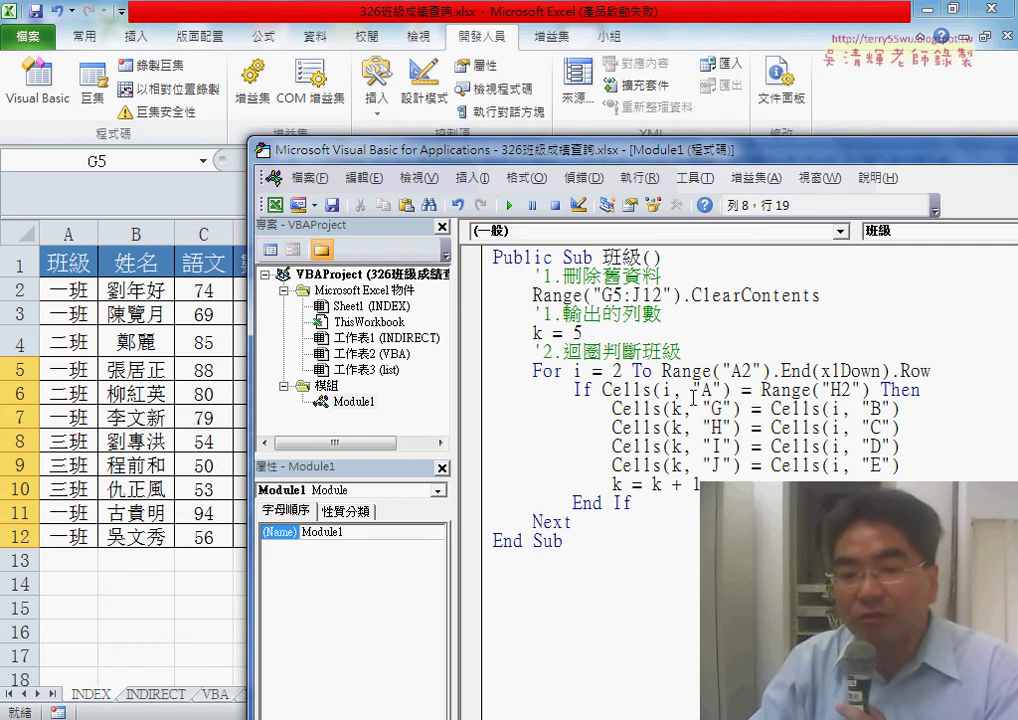
drag(762, 390, 845, 390)
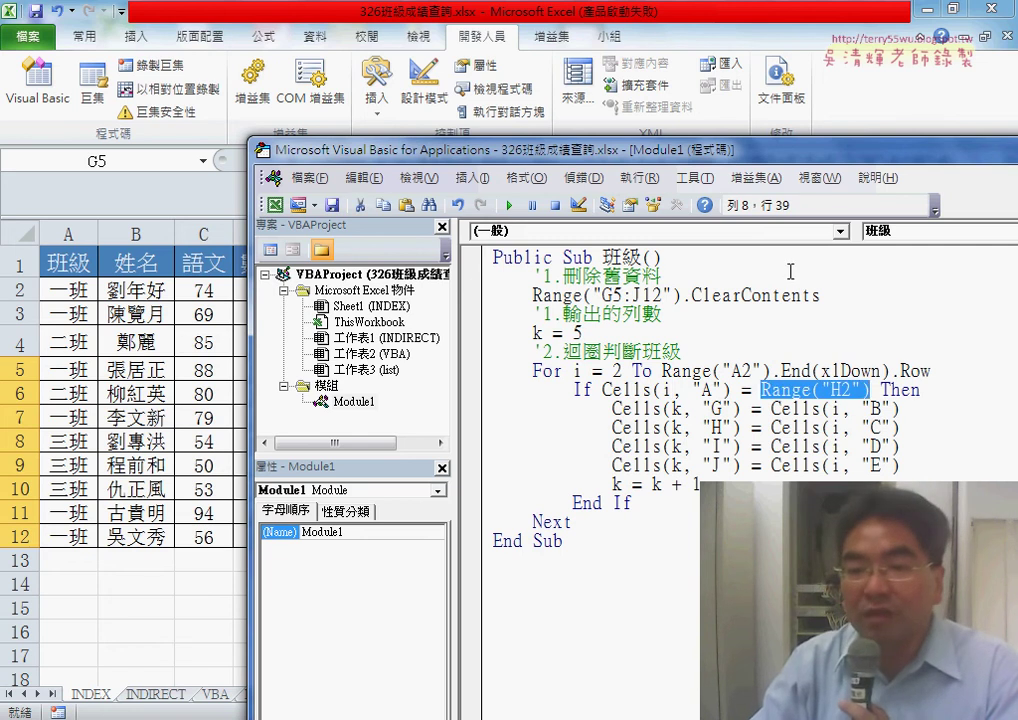
mouse_move(920, 390)
mouse_down()
mouse_move(572, 389)
mouse_move(893, 465)
mouse_move(903, 480)
mouse_up()
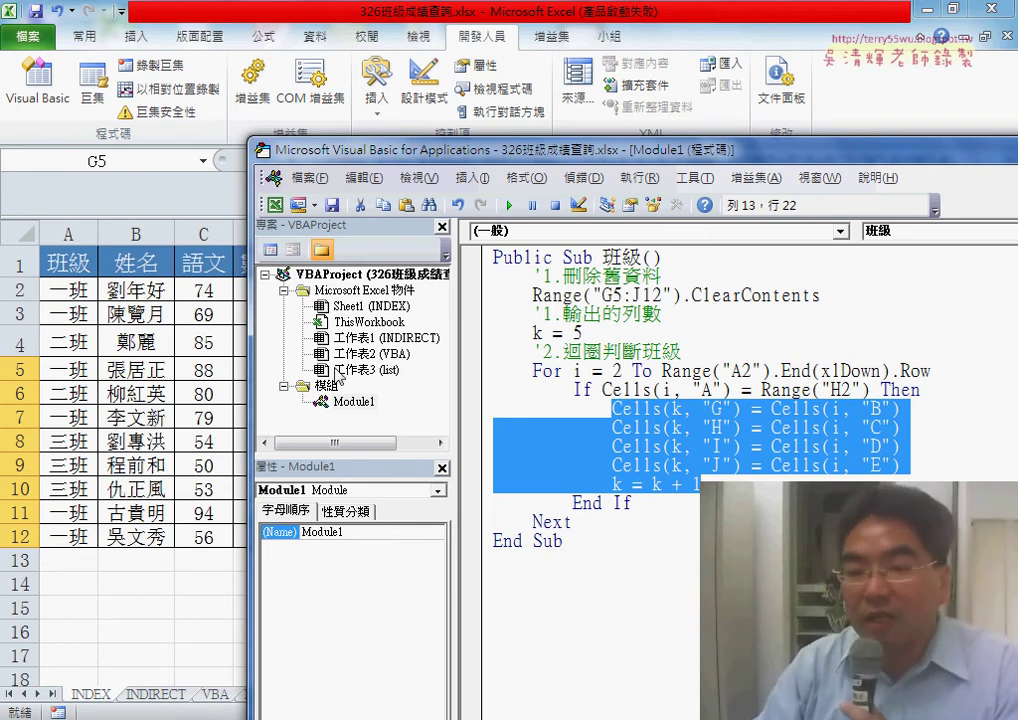
mouse_move(712, 484)
mouse_down()
mouse_move(613, 485)
mouse_move(475, 412)
mouse_up()
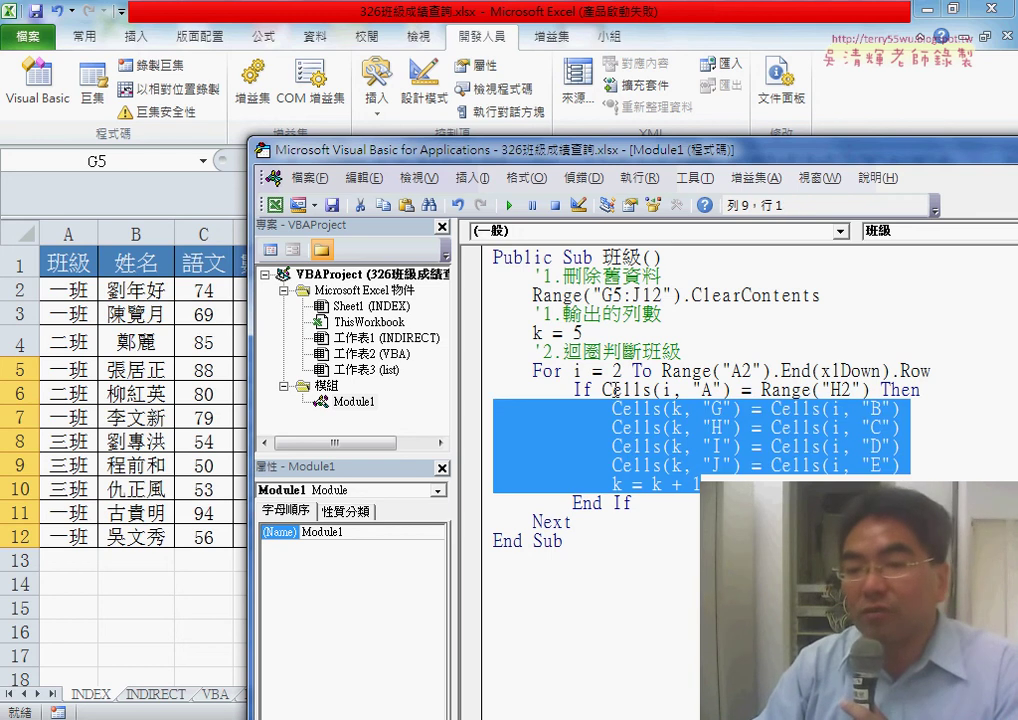
drag(602, 389, 871, 389)
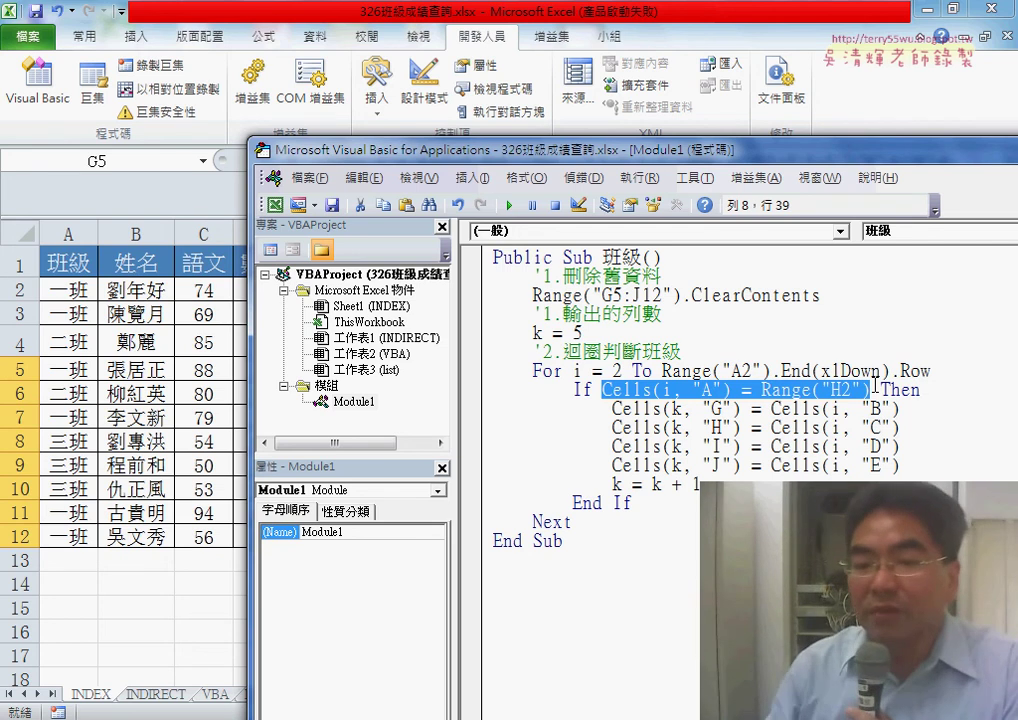
drag(631, 503, 572, 503)
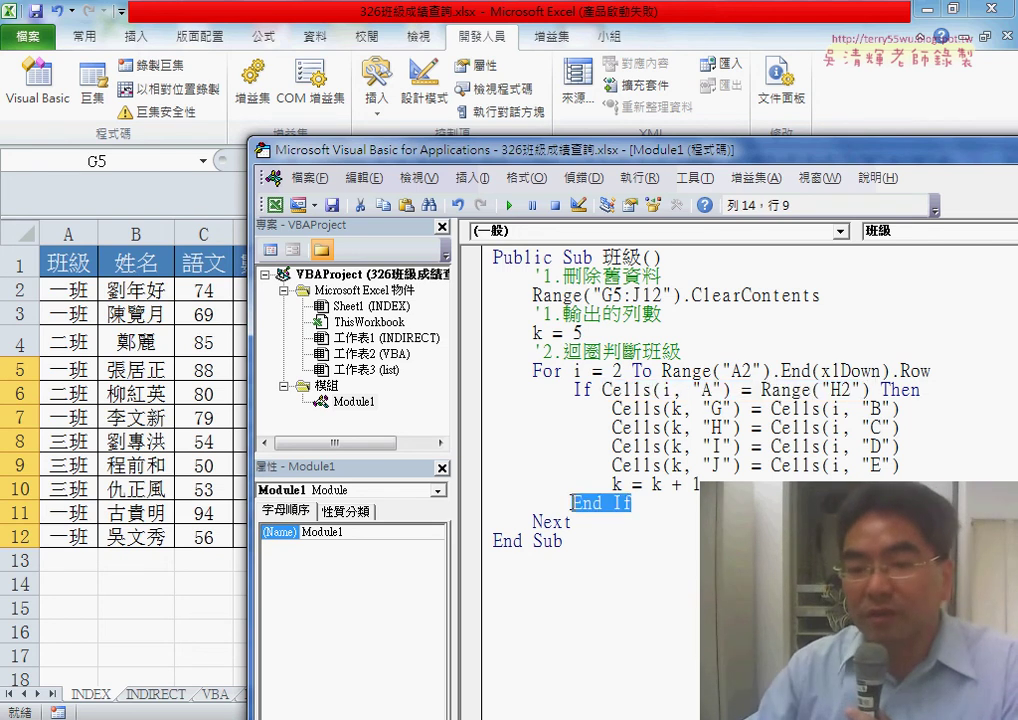
key(Right)
key(Right)
key(Right)
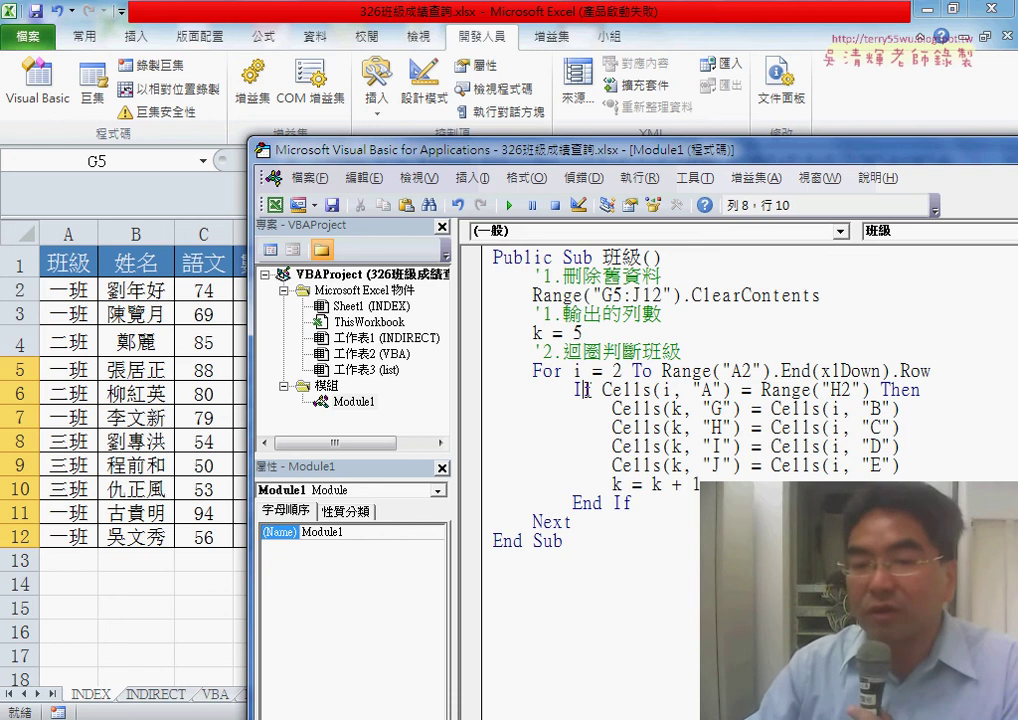
click(553, 521)
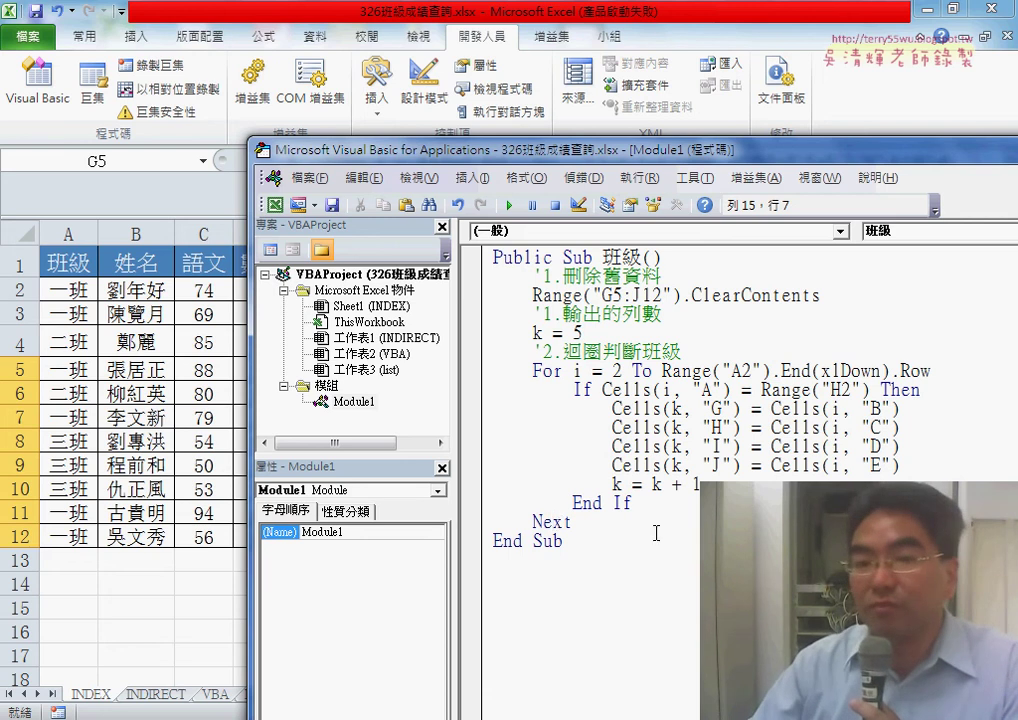
Return to the workbook's VBA sheet and delete the old 班級 button.
key(alt+F11)
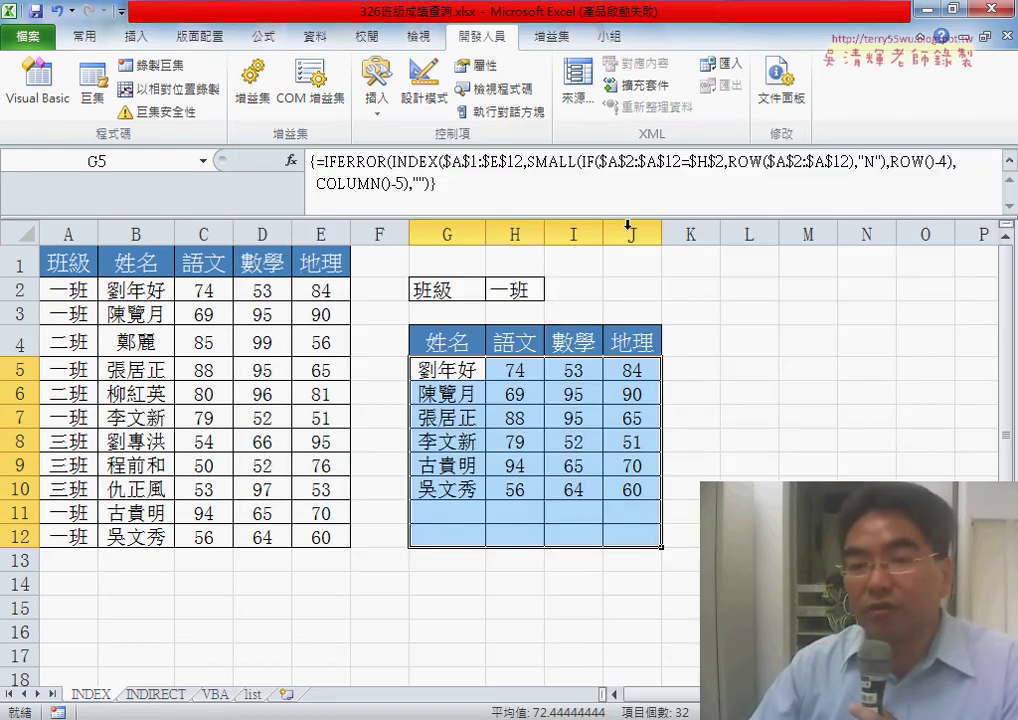
click(215, 693)
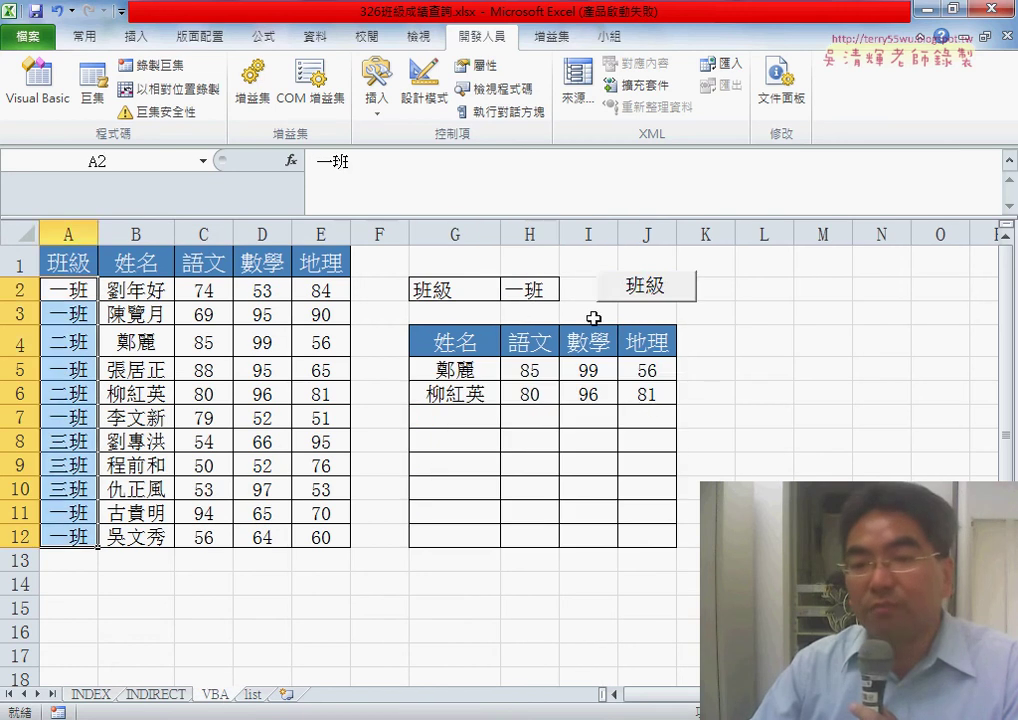
right_click(620, 285)
click(627, 292)
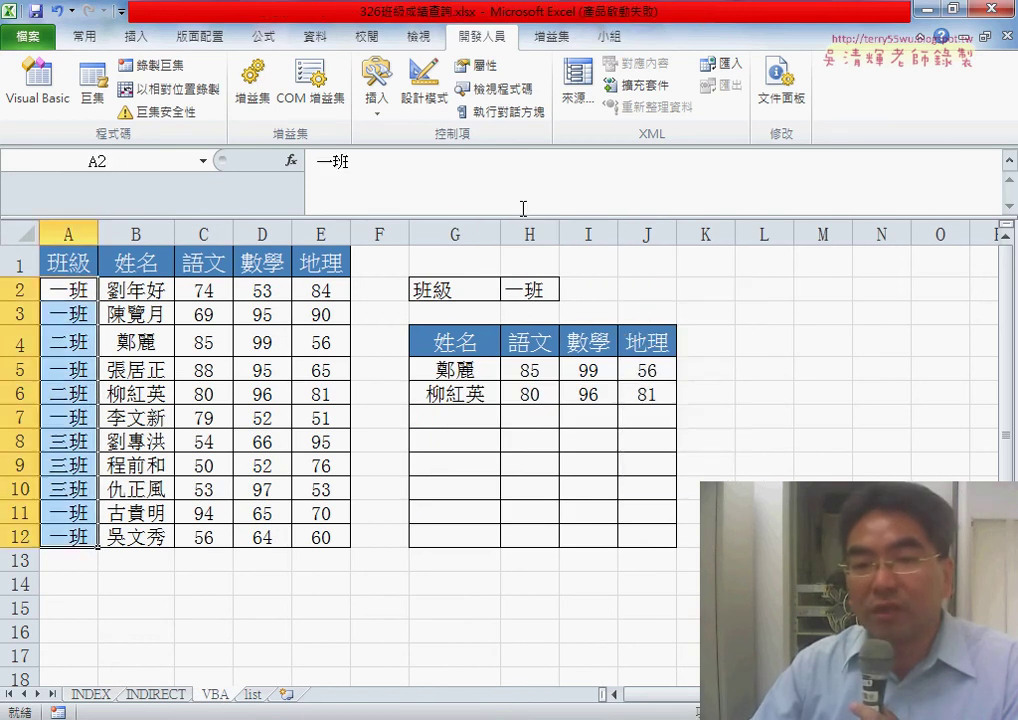
Insert a form button beside H2 and assign it the Module1.班級 macro.
click(376, 100)
click(368, 158)
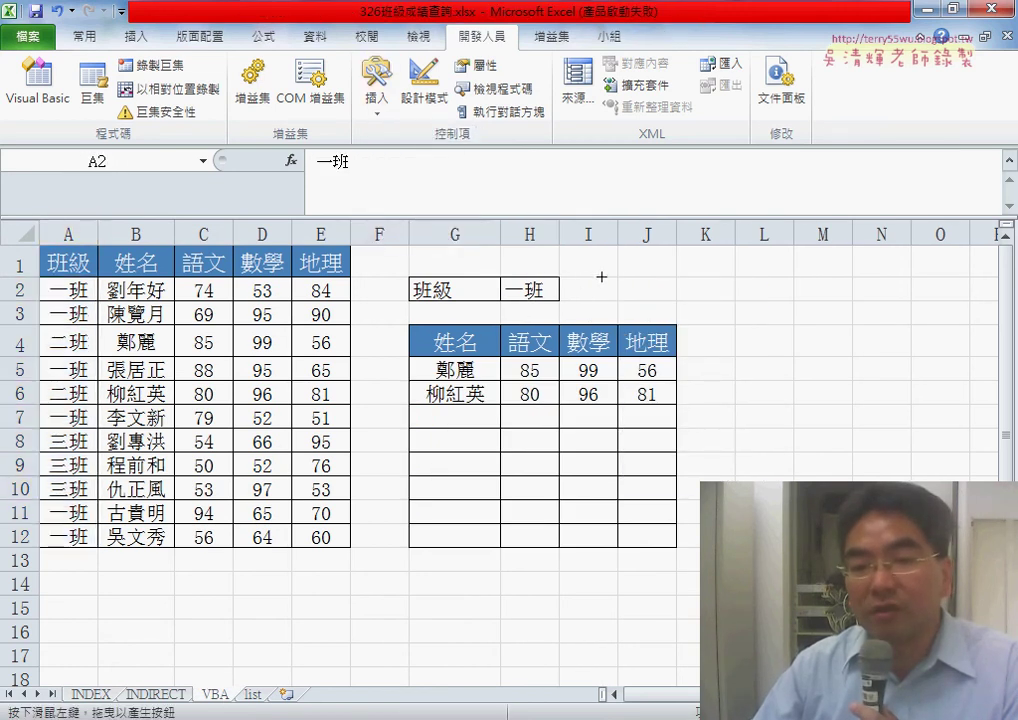
drag(715, 300, 715, 301)
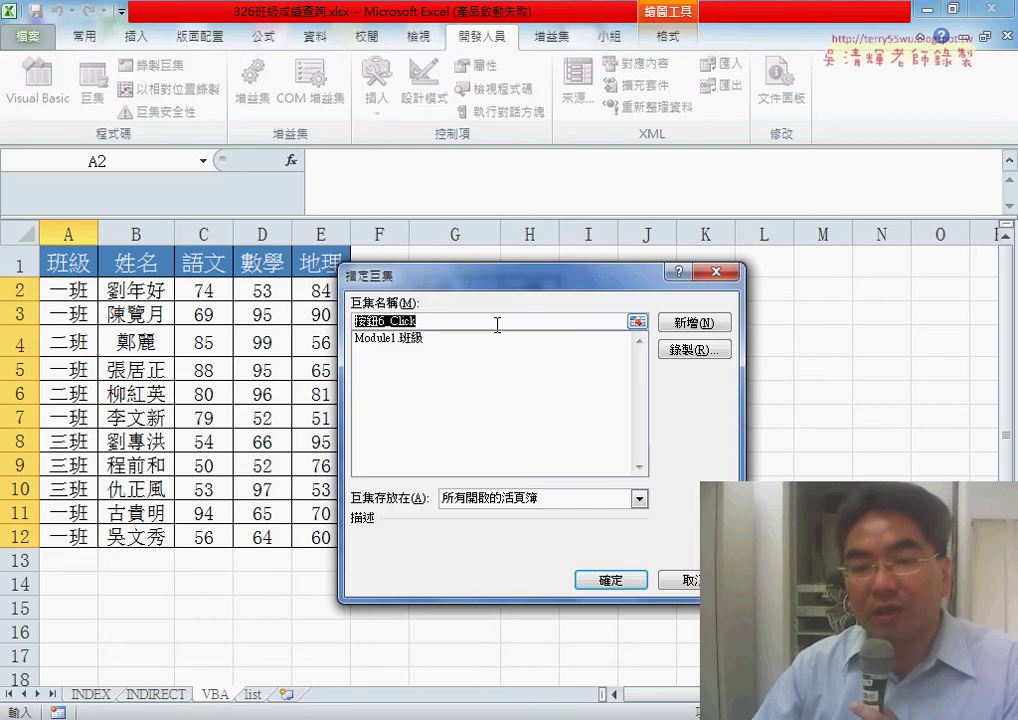
click(413, 340)
right_click(402, 322)
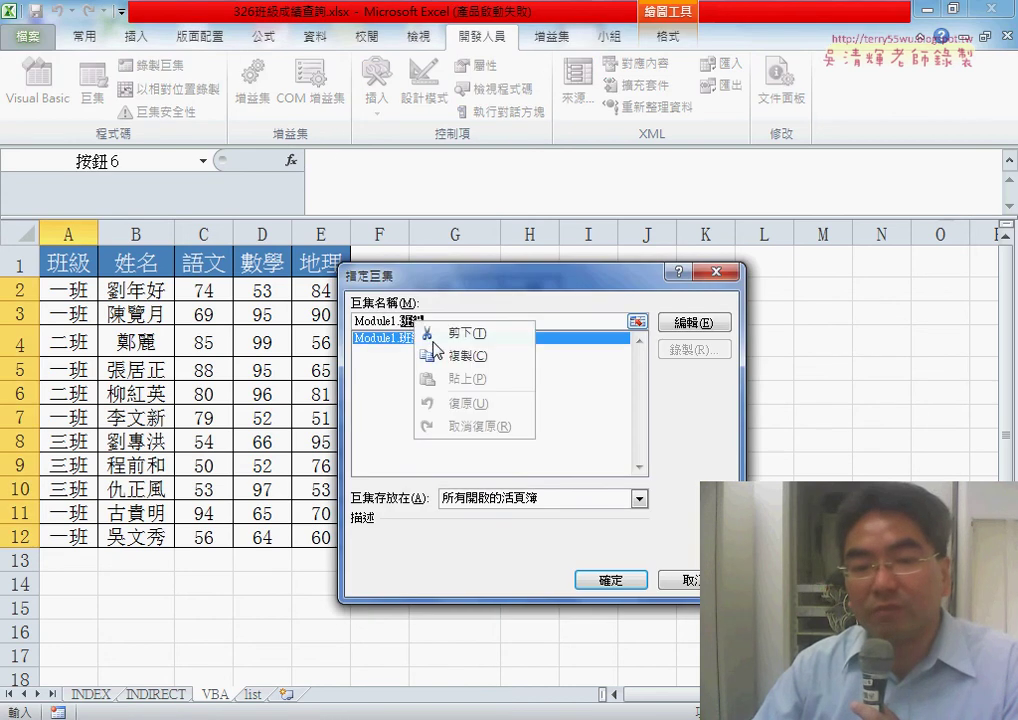
click(611, 580)
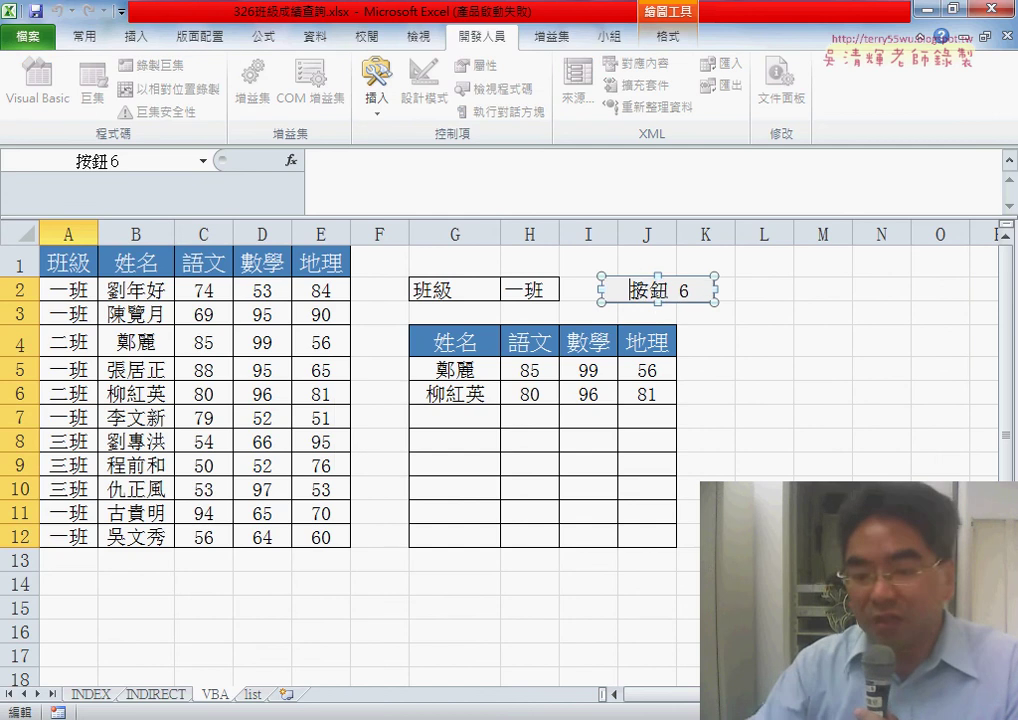
Caption the new button 班級 and run it to list the 一班 students.
click(709, 285)
key(Delete)
key(Delete)
key(Delete)
key(Delete)
text(班級)
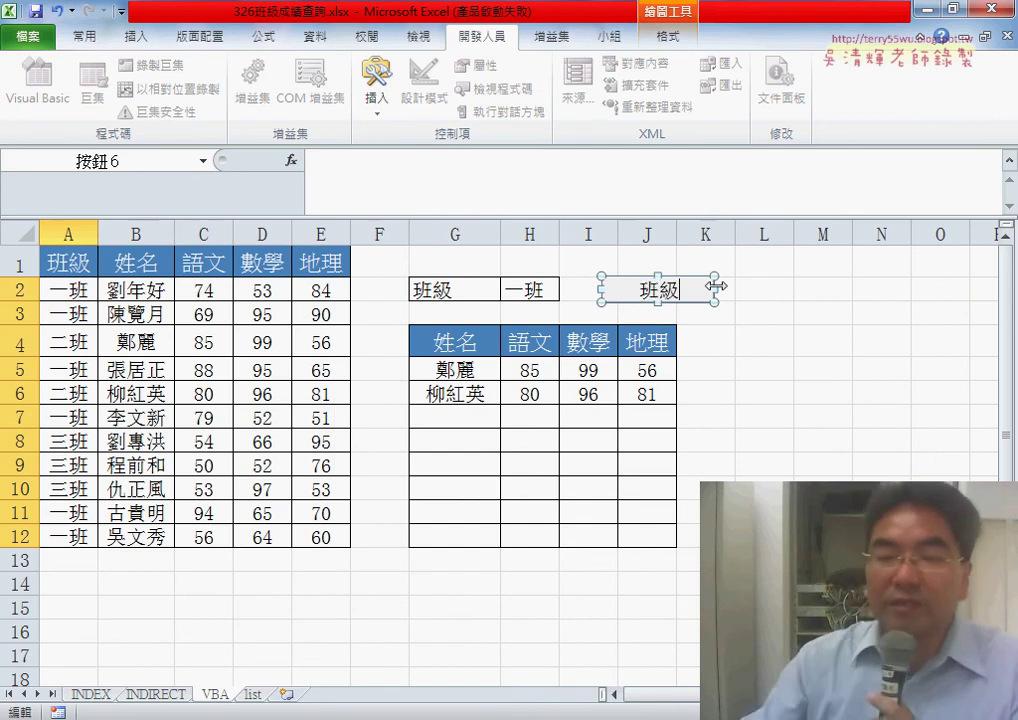
click(790, 372)
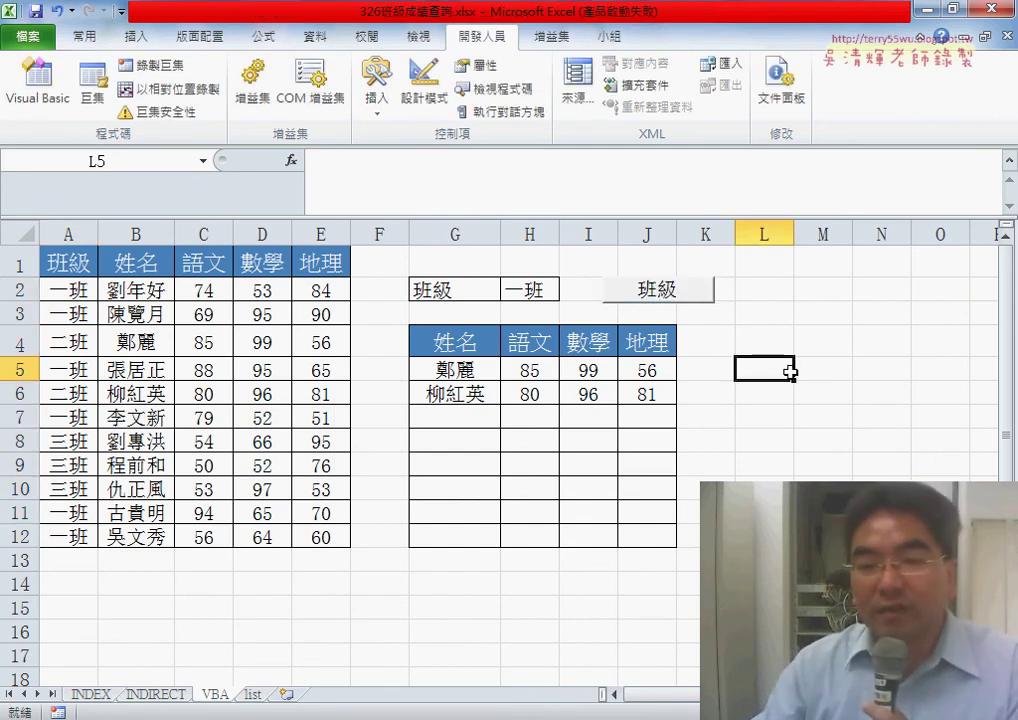
click(677, 298)
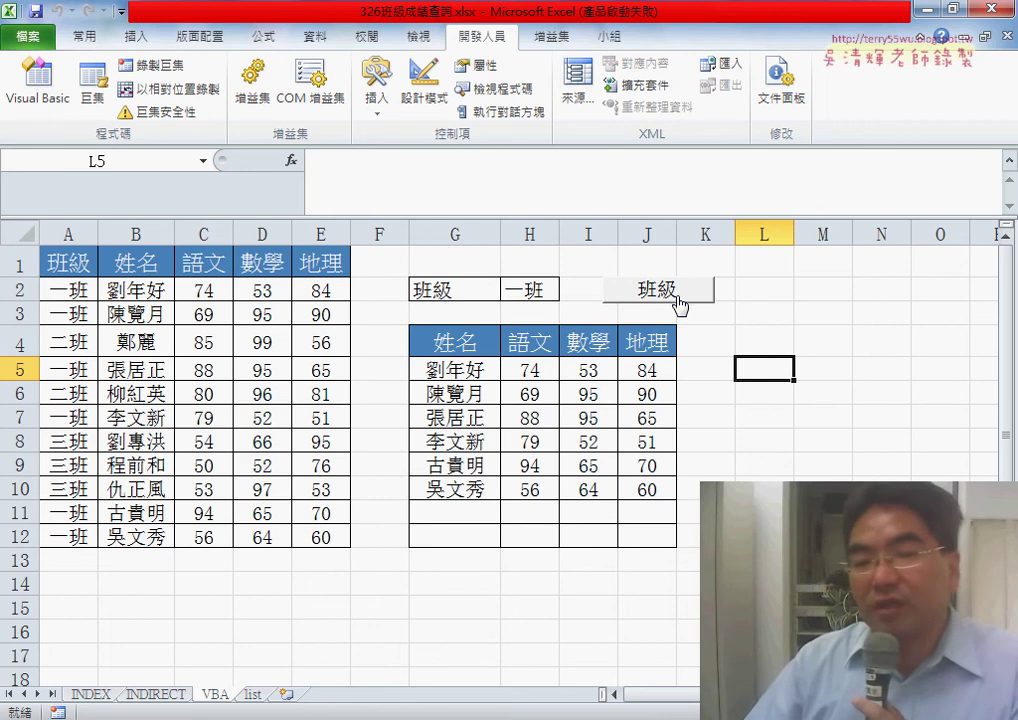
Choose 二班 in H2 and run the 班級 button to show the two 二班 students.
click(530, 290)
click(568, 290)
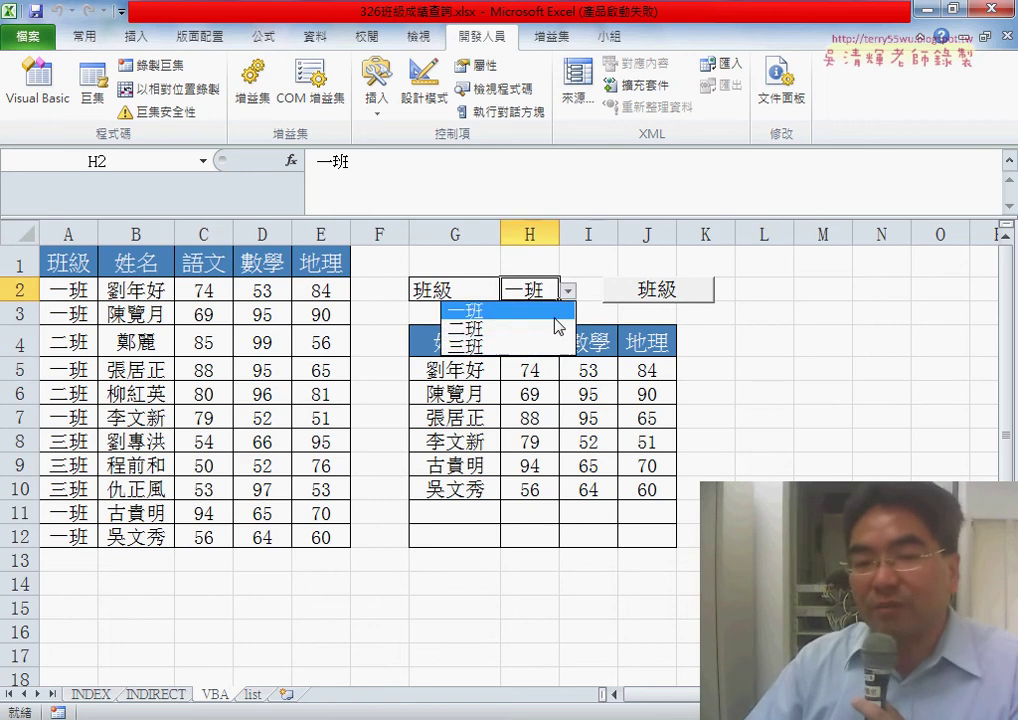
click(555, 330)
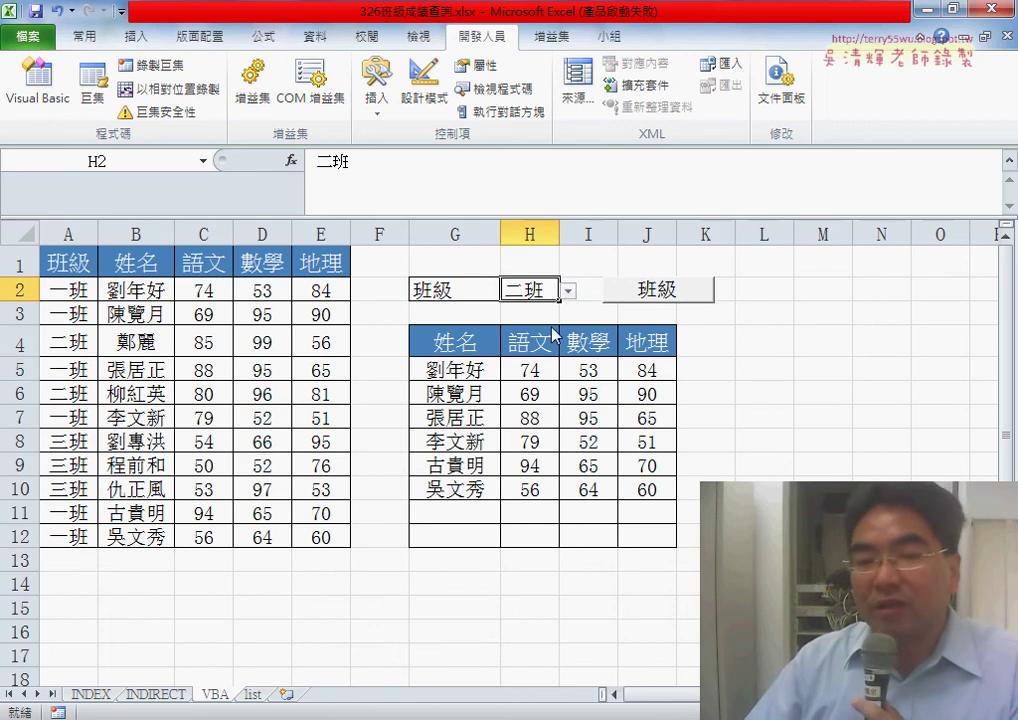
click(675, 296)
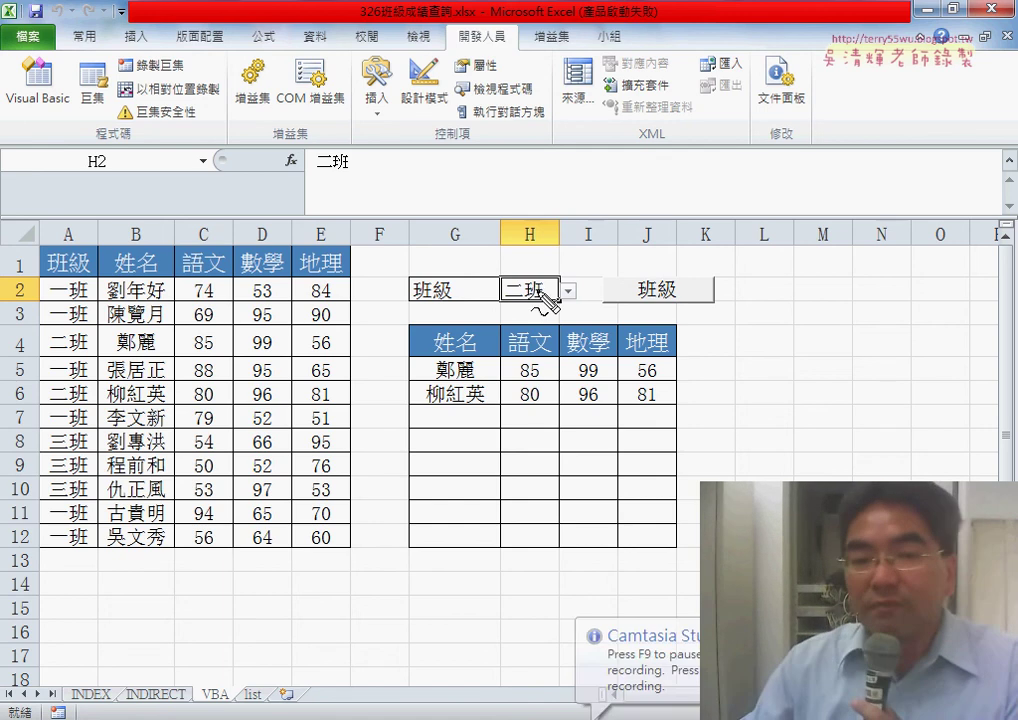
mouse_move(548, 278)
mouse_down()
mouse_move(584, 280)
mouse_move(518, 320)
mouse_up()
mouse_move(684, 212)
mouse_down()
mouse_move(574, 246)
mouse_move(586, 255)
mouse_up()
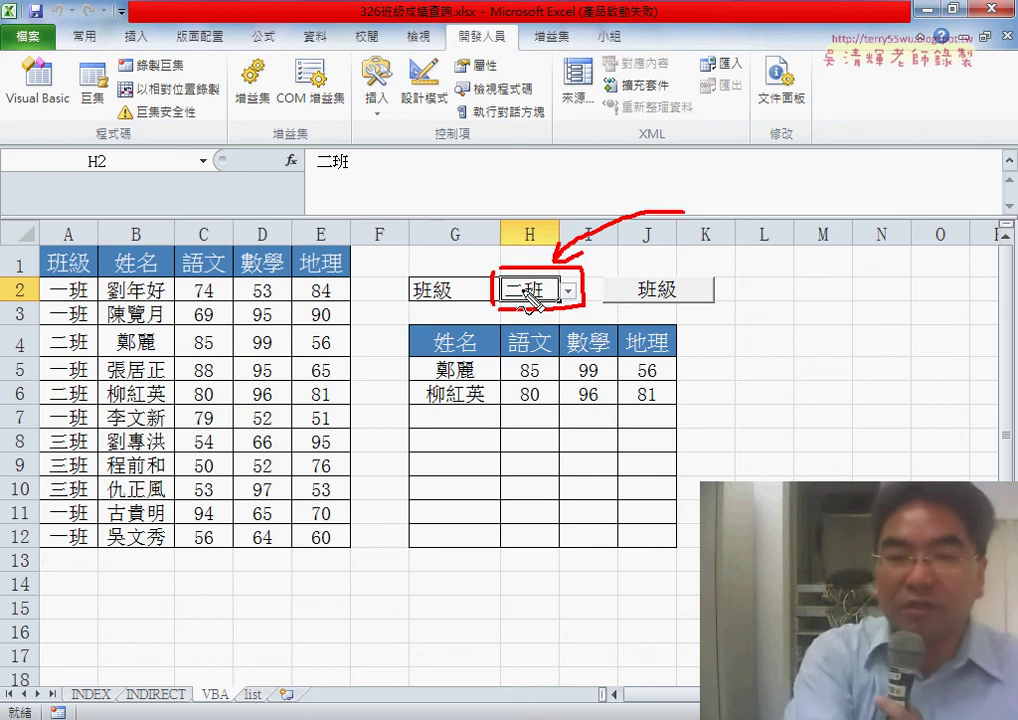
key(Escape)
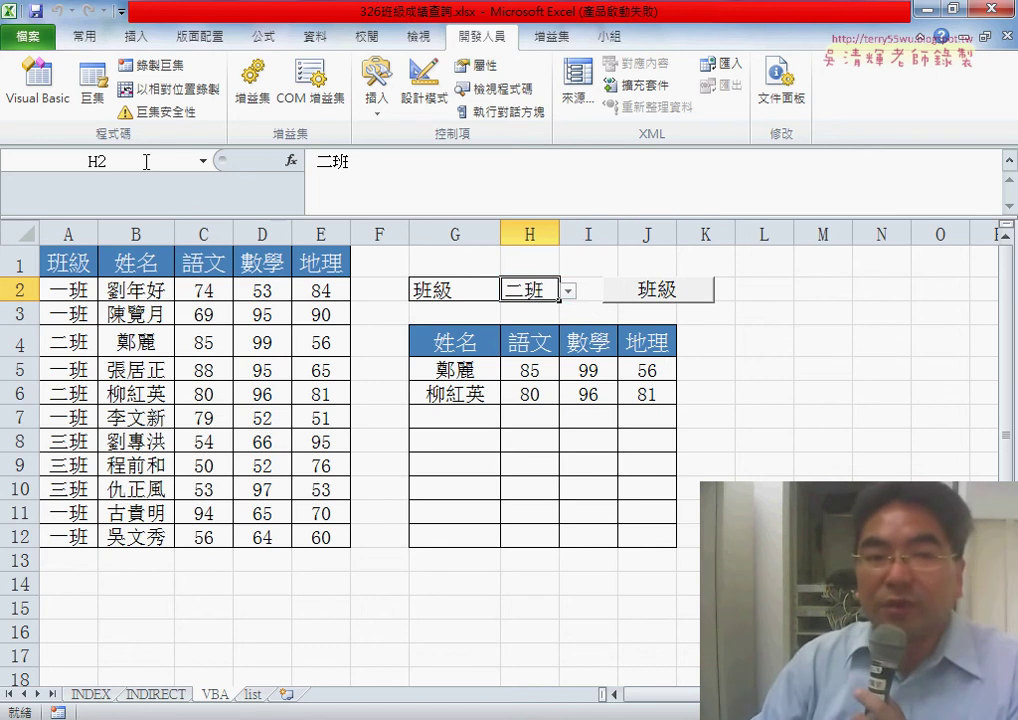
Bring up the VBA editor and select 工作表2 (VBA) in the Project Explorer.
click(50, 103)
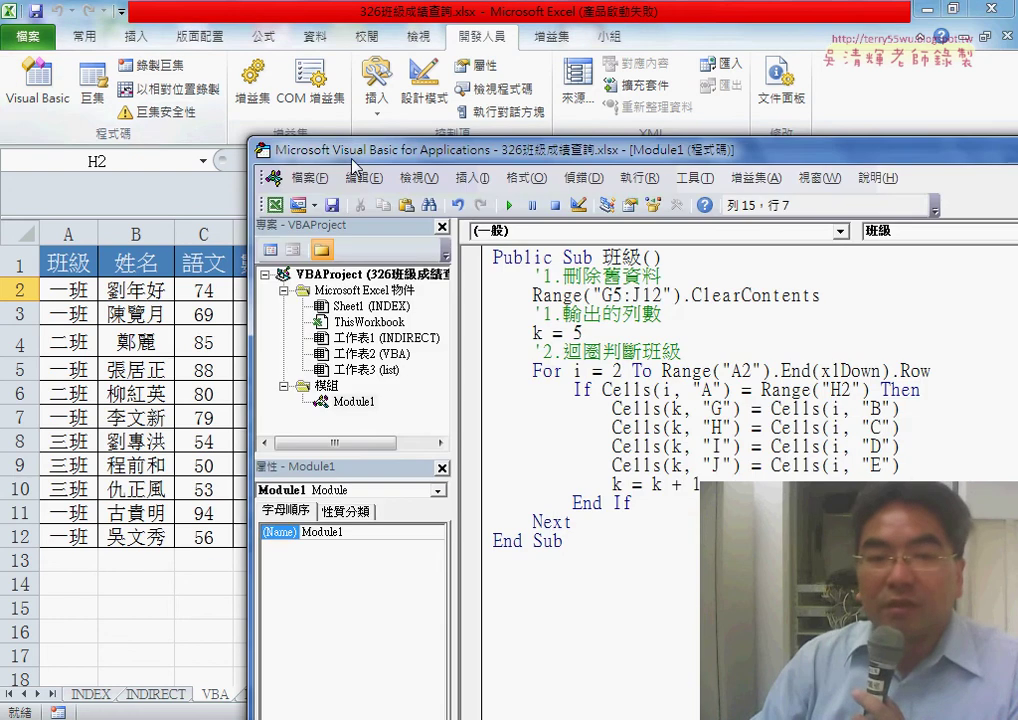
mouse_move(324, 130)
mouse_down()
mouse_move(392, 101)
mouse_move(419, 347)
mouse_up()
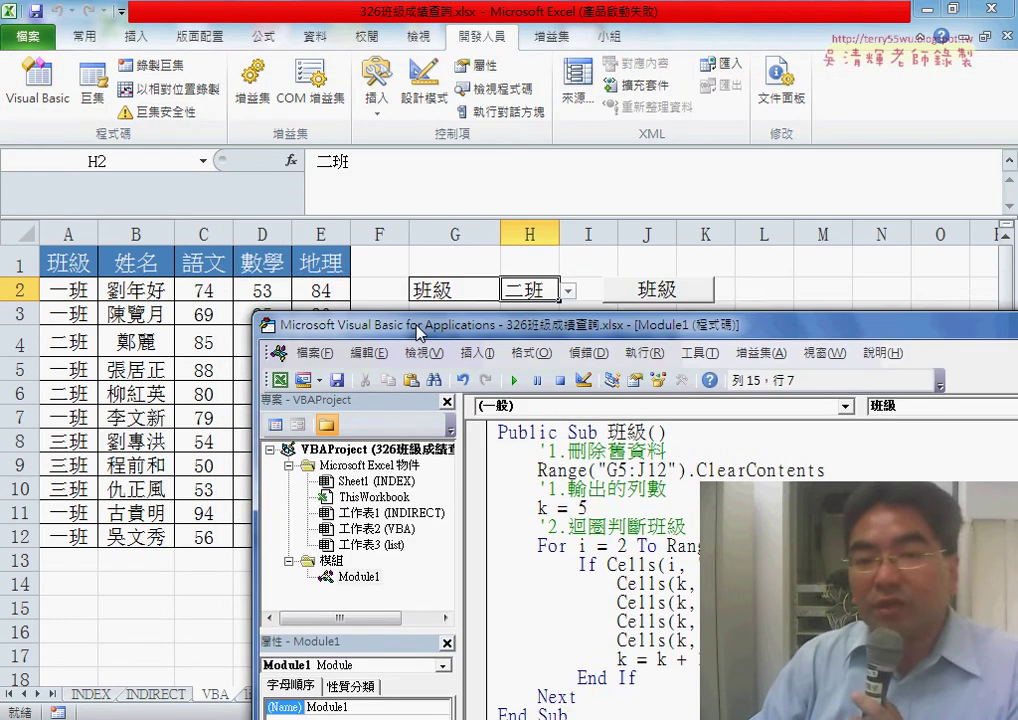
mouse_move(532, 323)
mouse_down()
mouse_move(534, 34)
mouse_move(535, 139)
mouse_move(499, 39)
mouse_up()
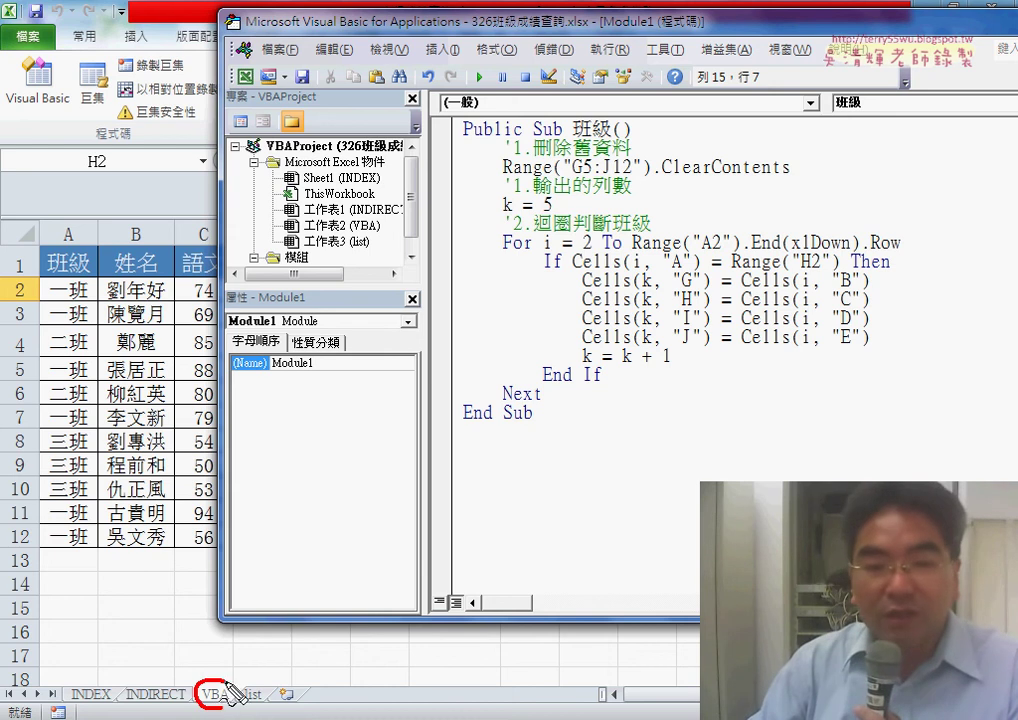
drag(386, 236, 398, 245)
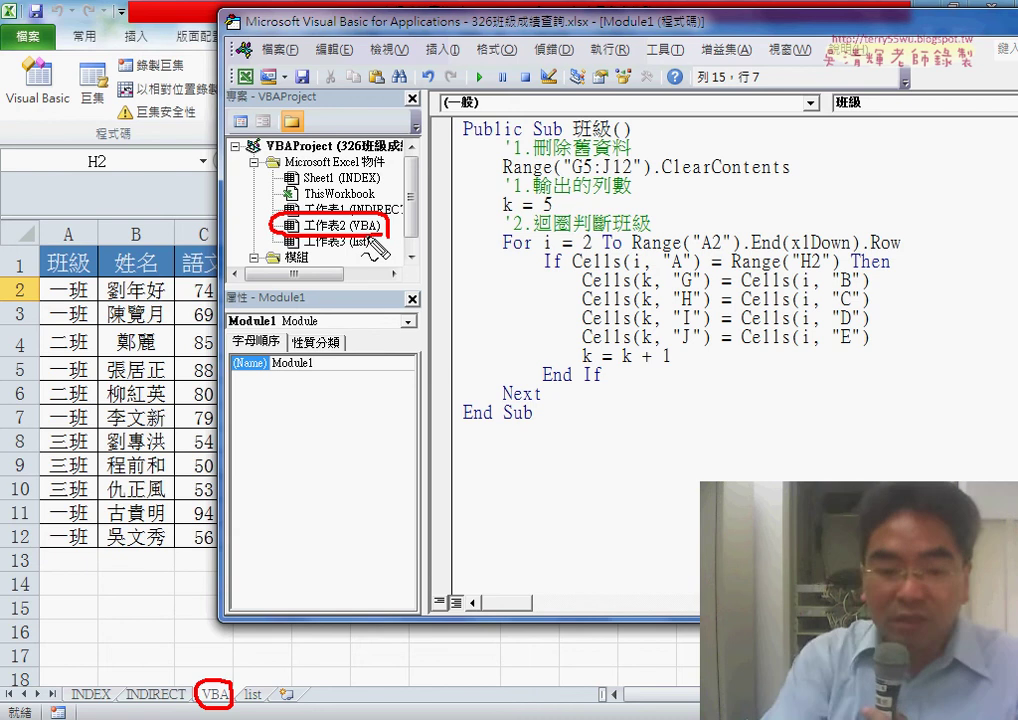
key(Escape)
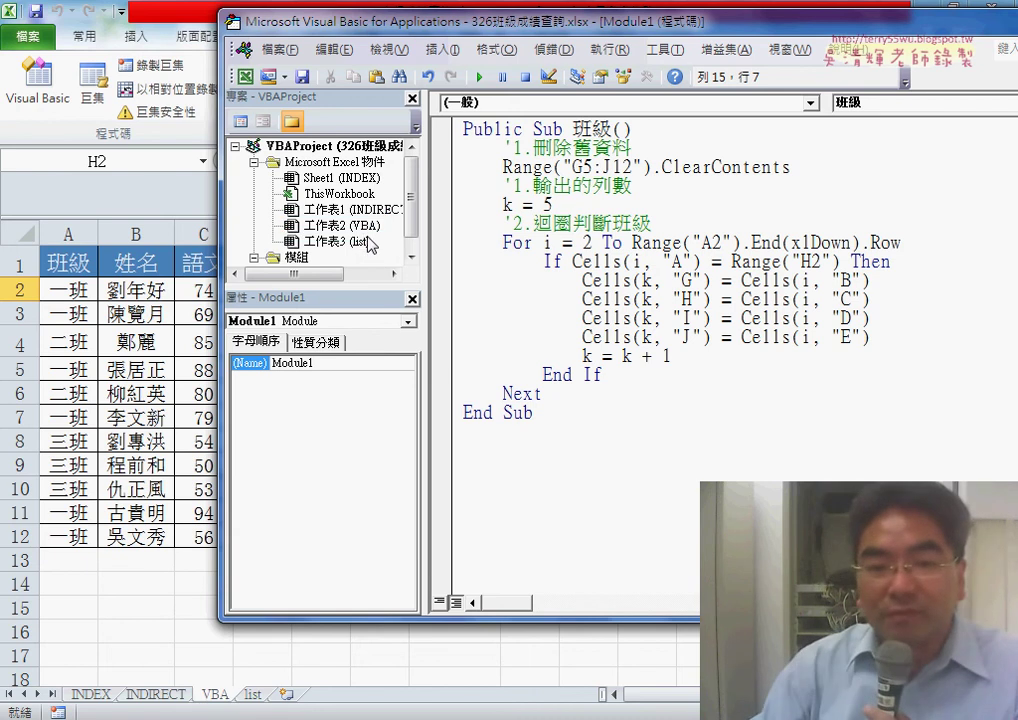
click(362, 227)
Add a Worksheet_Change event procedure to 工作表2 and delete the SelectionChange stub.
double_click(362, 227)
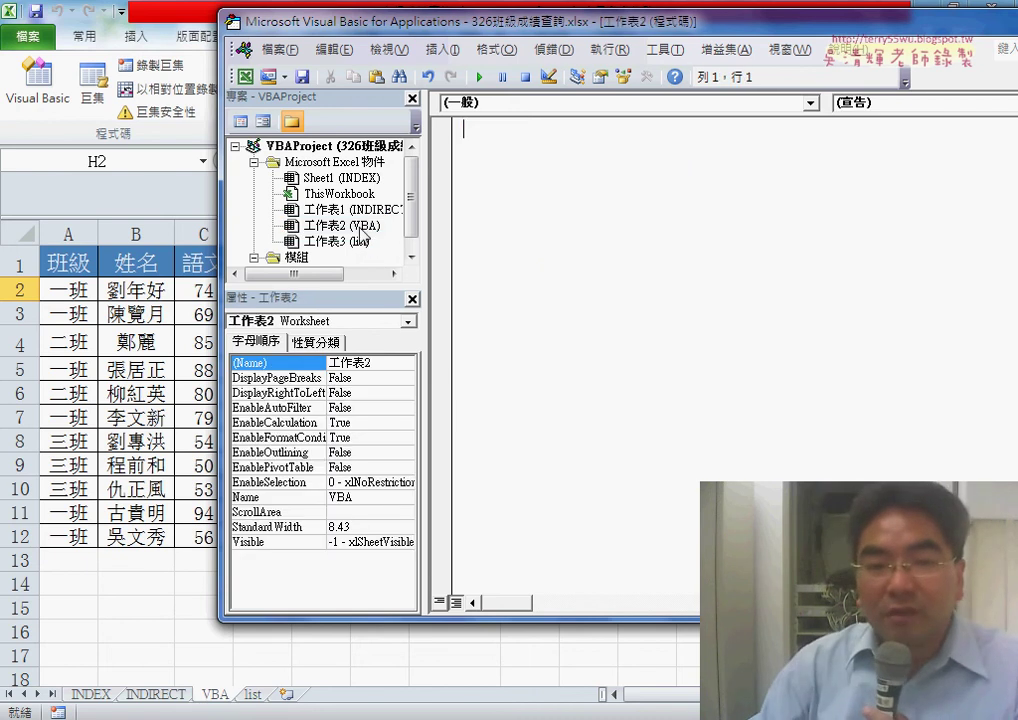
click(520, 103)
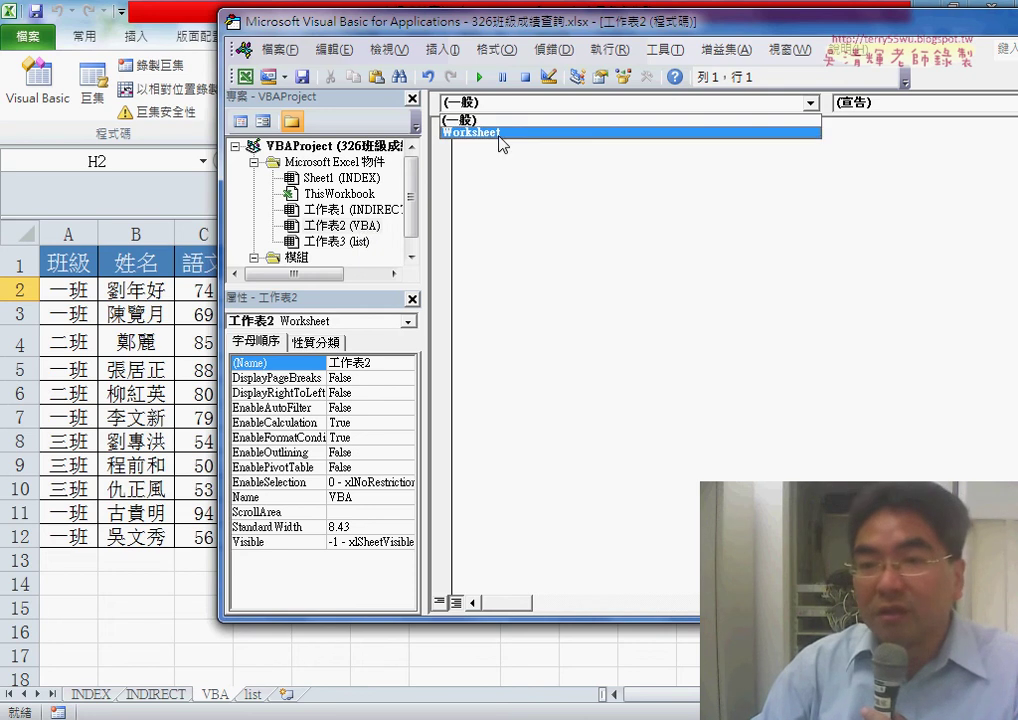
click(500, 133)
drag(762, 36, 587, 39)
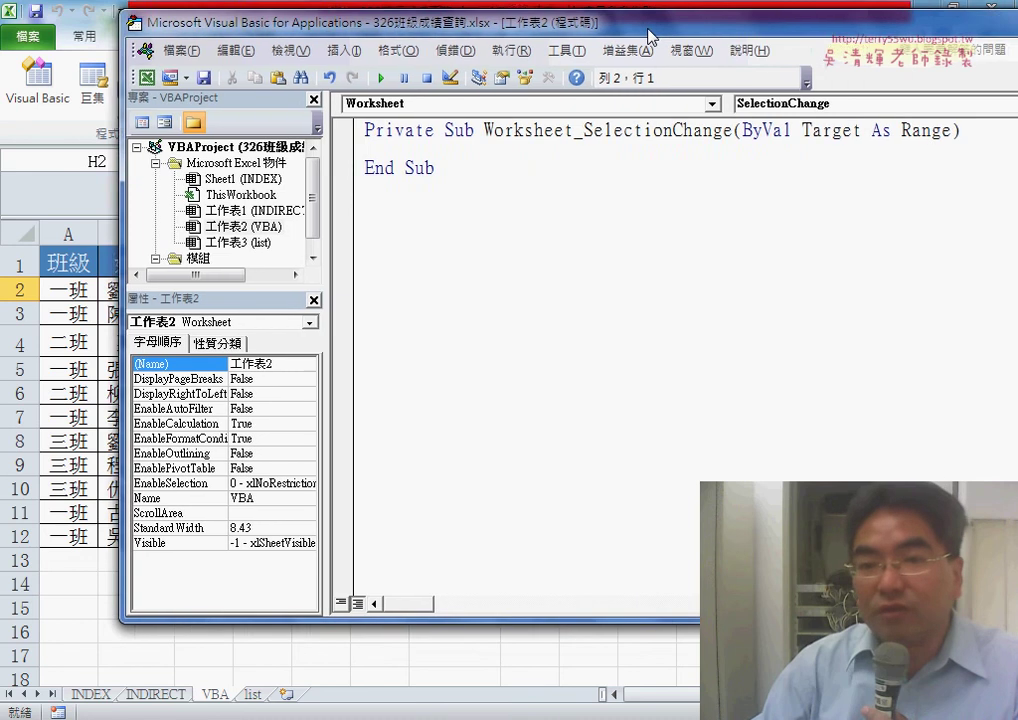
click(705, 108)
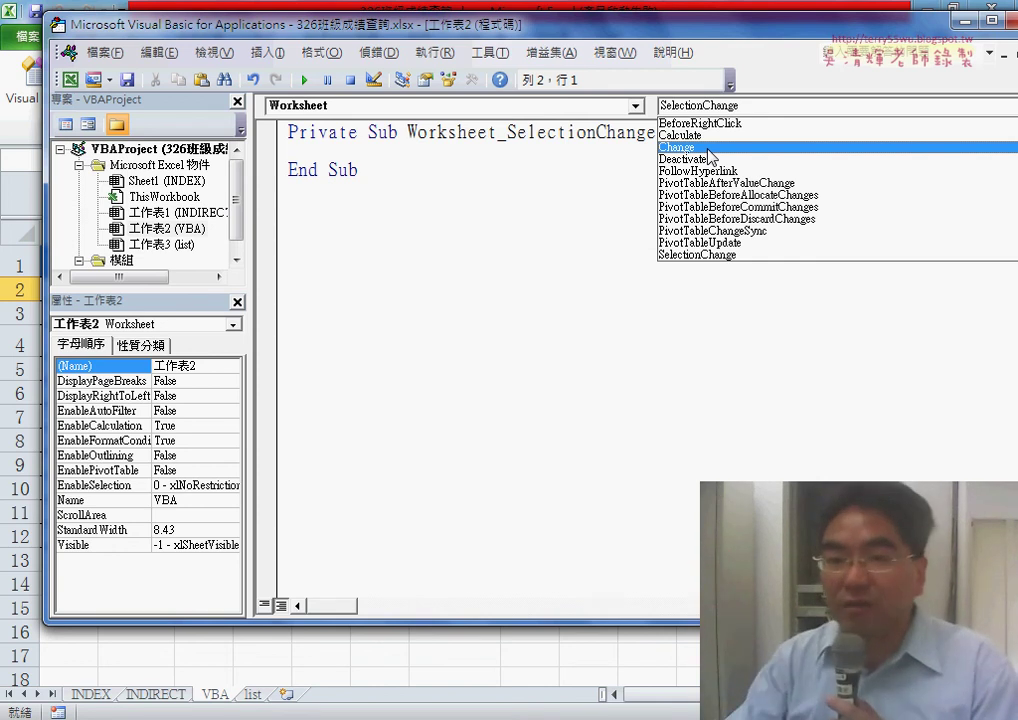
click(711, 156)
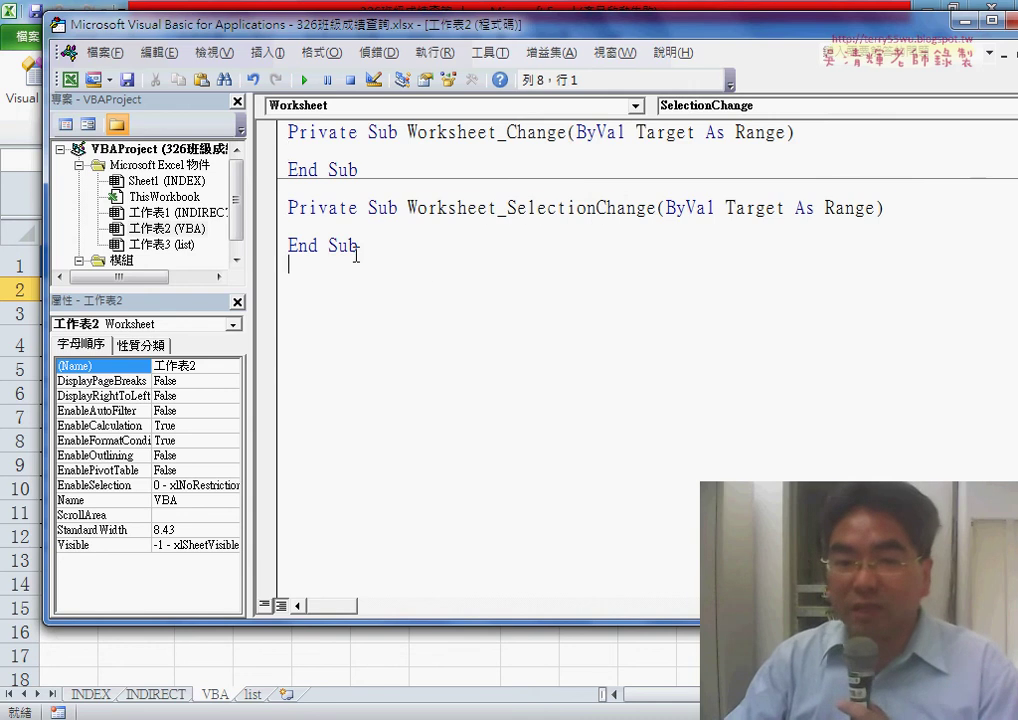
drag(356, 245, 287, 200)
key(Delete)
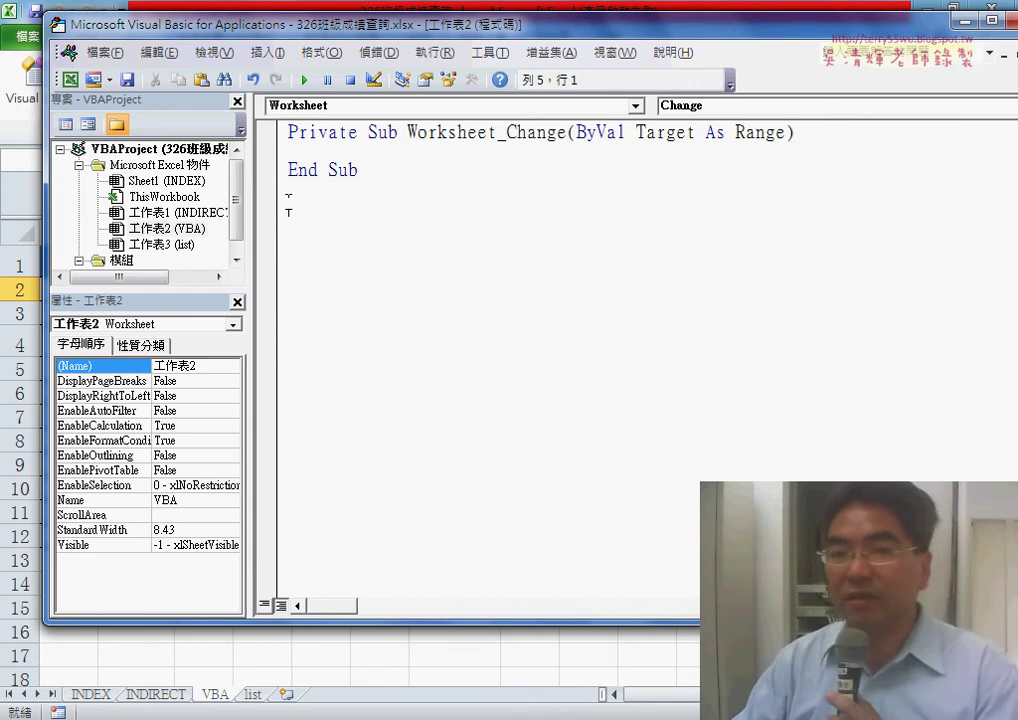
Examine the Worksheet_Change procedure header and its empty body.
drag(506, 132, 538, 133)
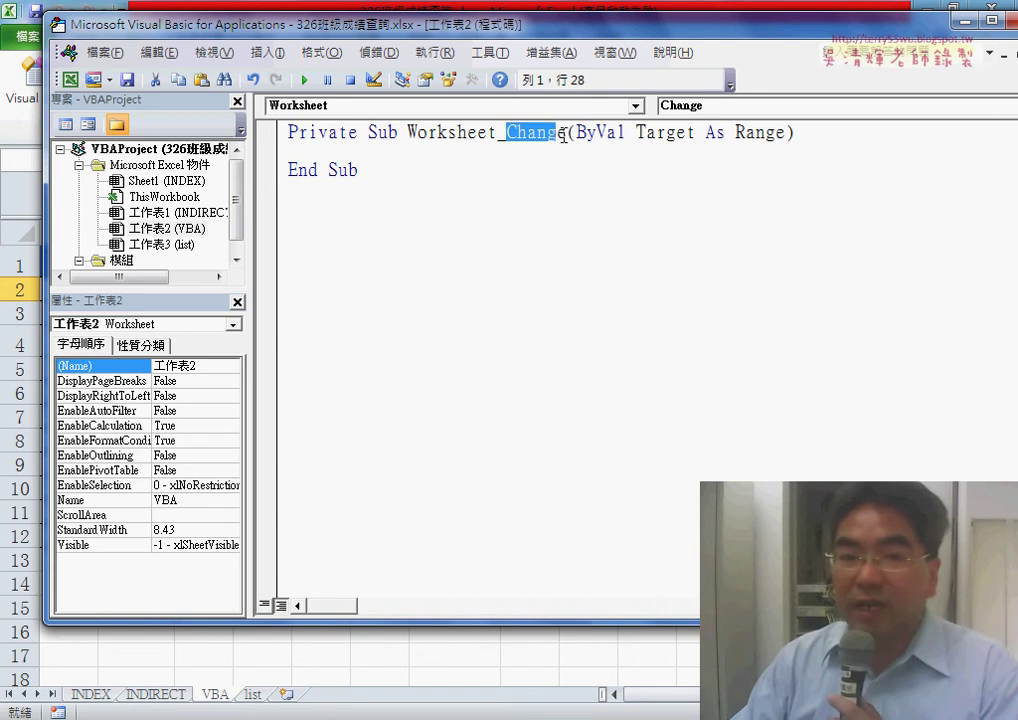
drag(407, 131, 545, 132)
click(499, 150)
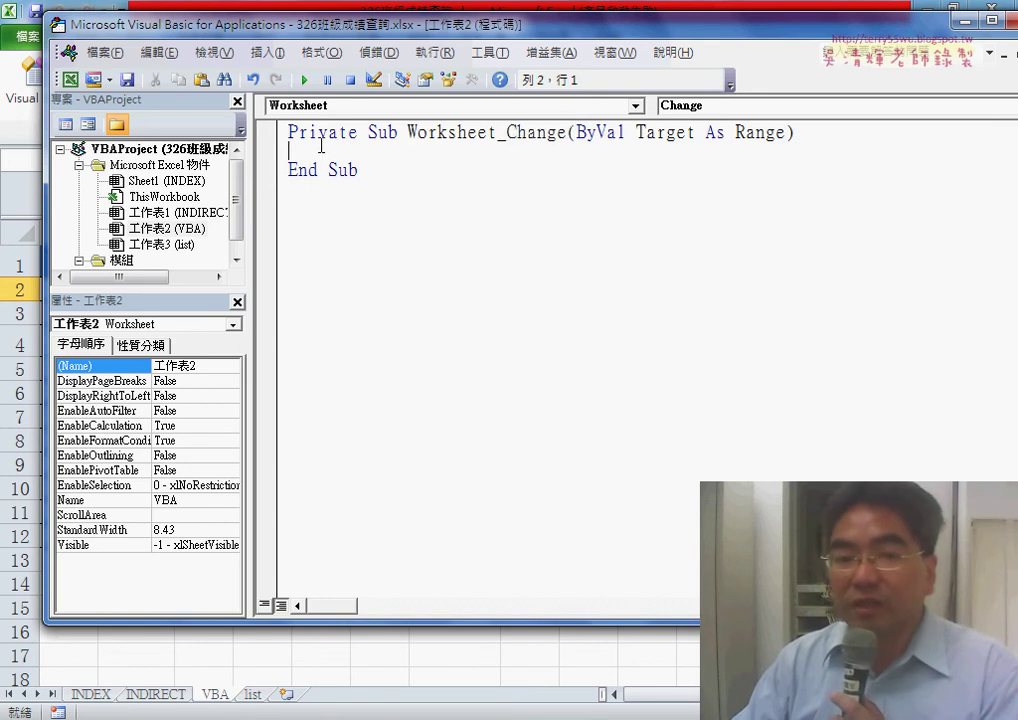
click(270, 132)
click(425, 195)
shift+click(278, 143)
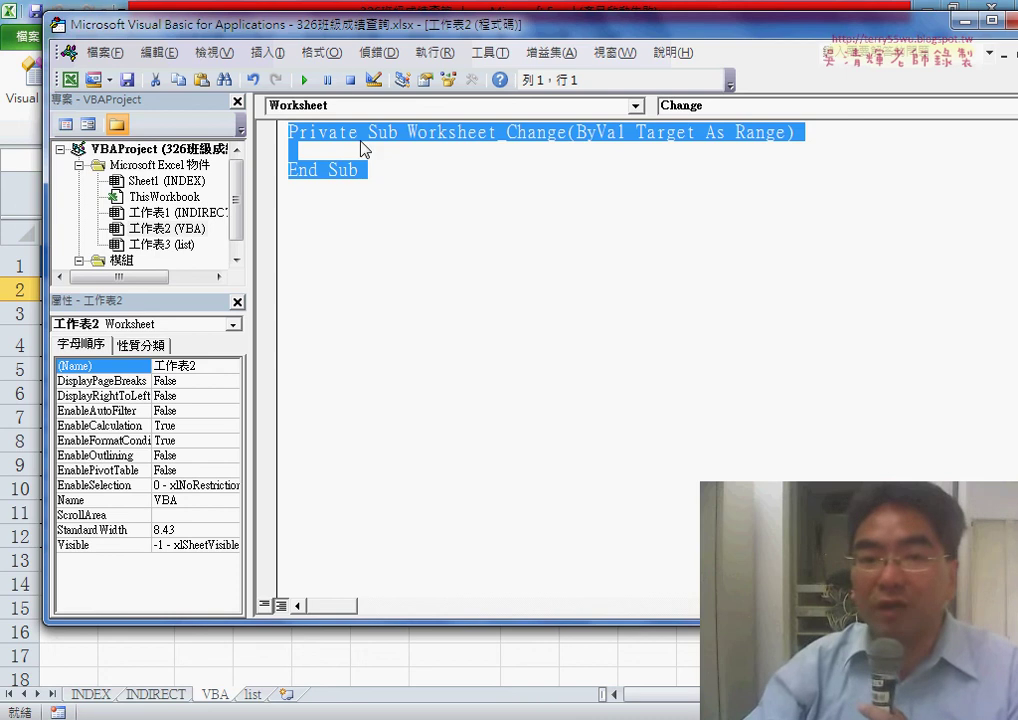
Write the line If Target.Address = "$H$2" Then in Worksheet_Change.
click(627, 169)
drag(636, 133, 698, 140)
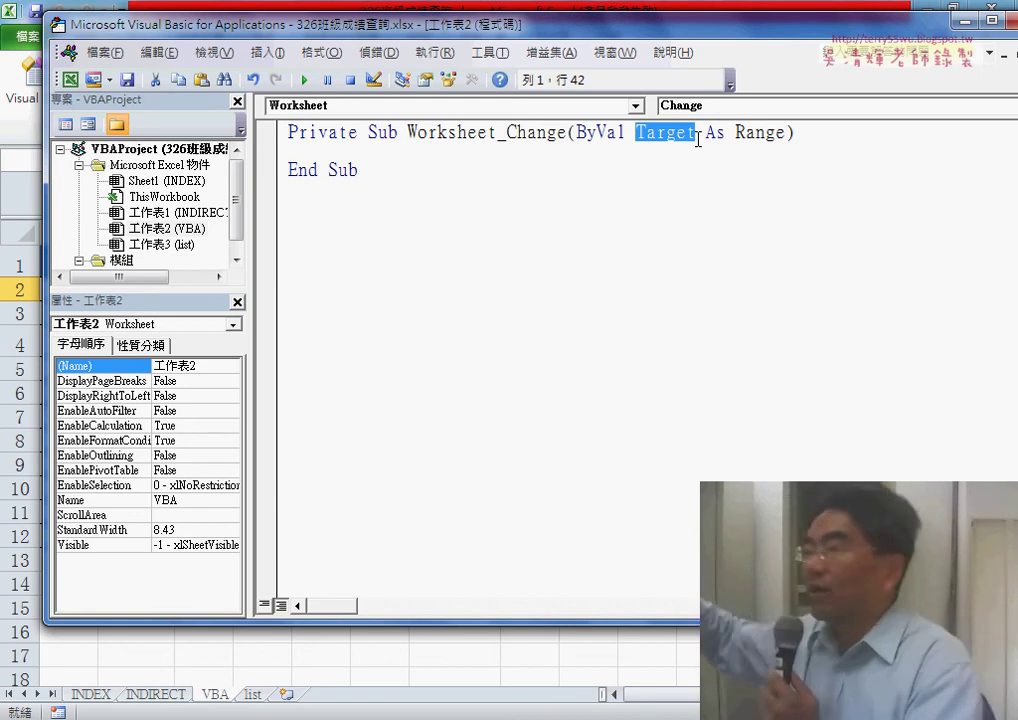
click(605, 157)
key(Tab)
text(if target)
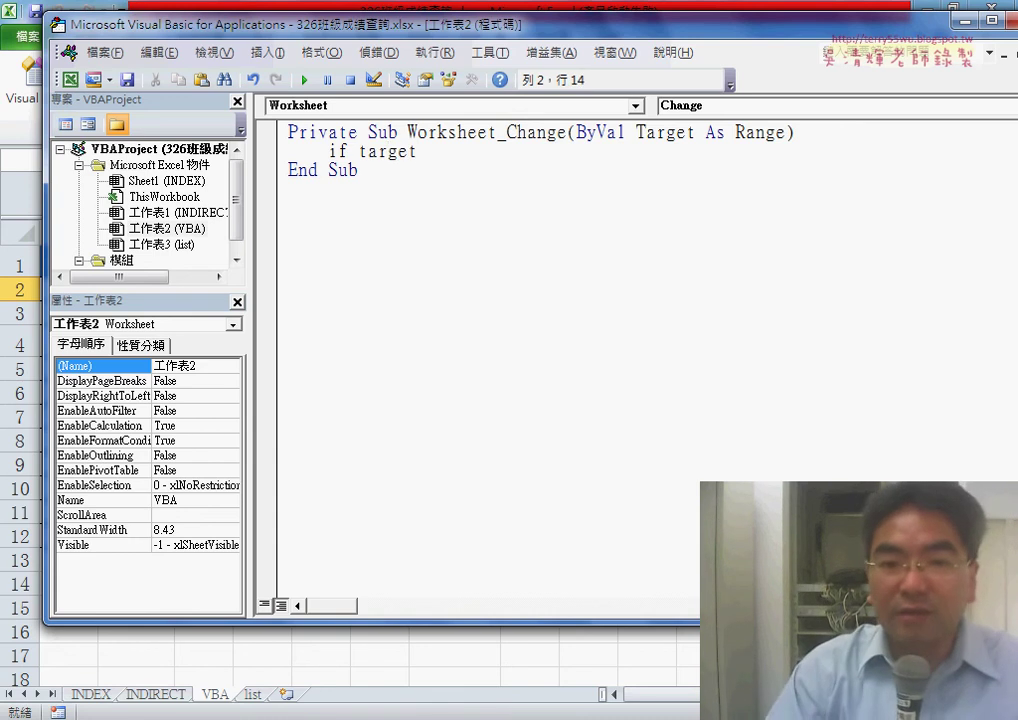
text(.)
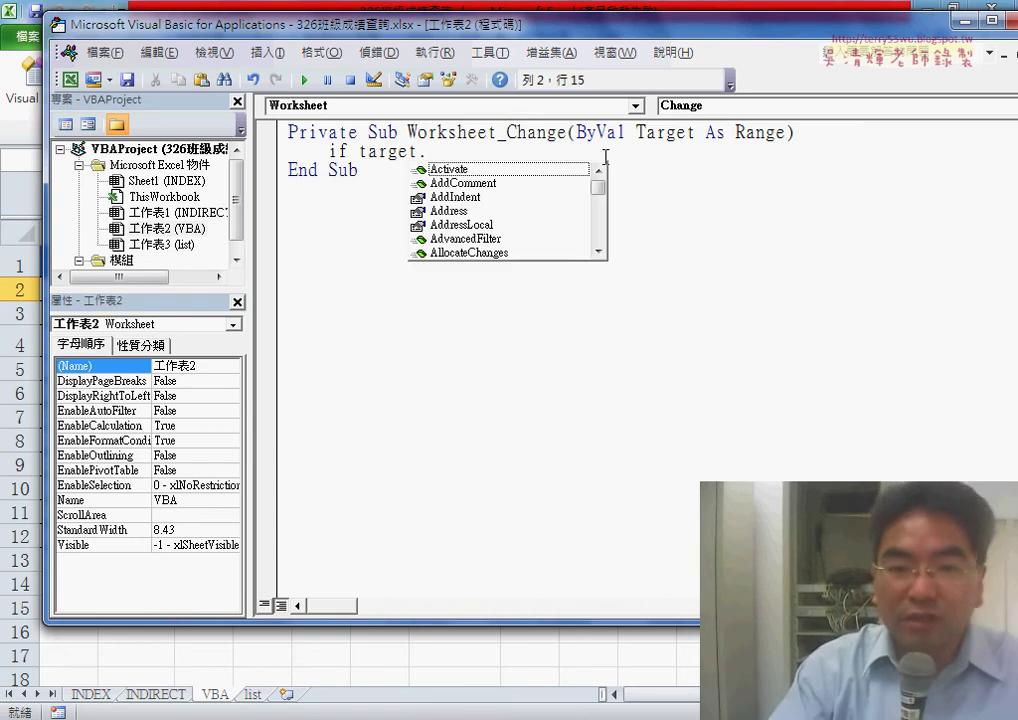
key(Down)
key(Down)
key(Down)
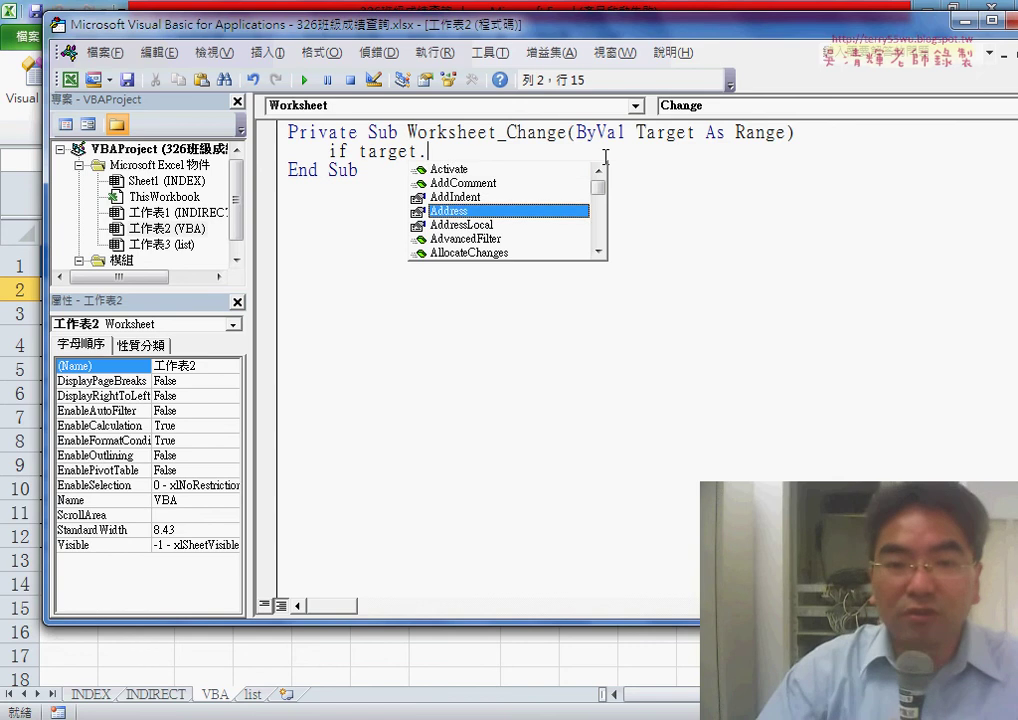
key(space)
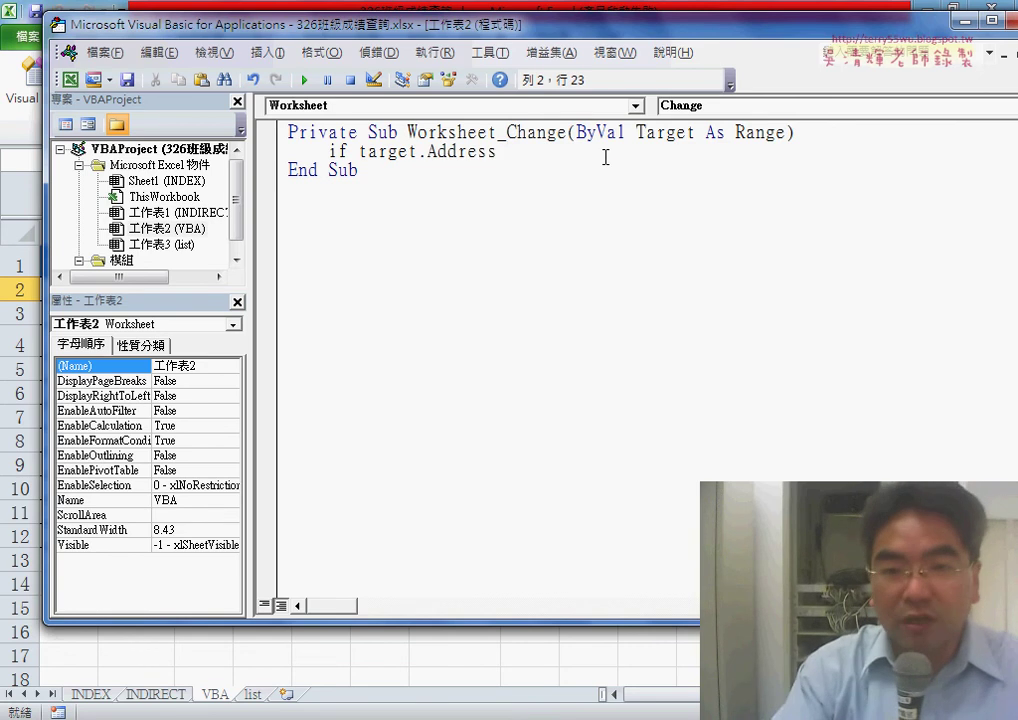
text(=)
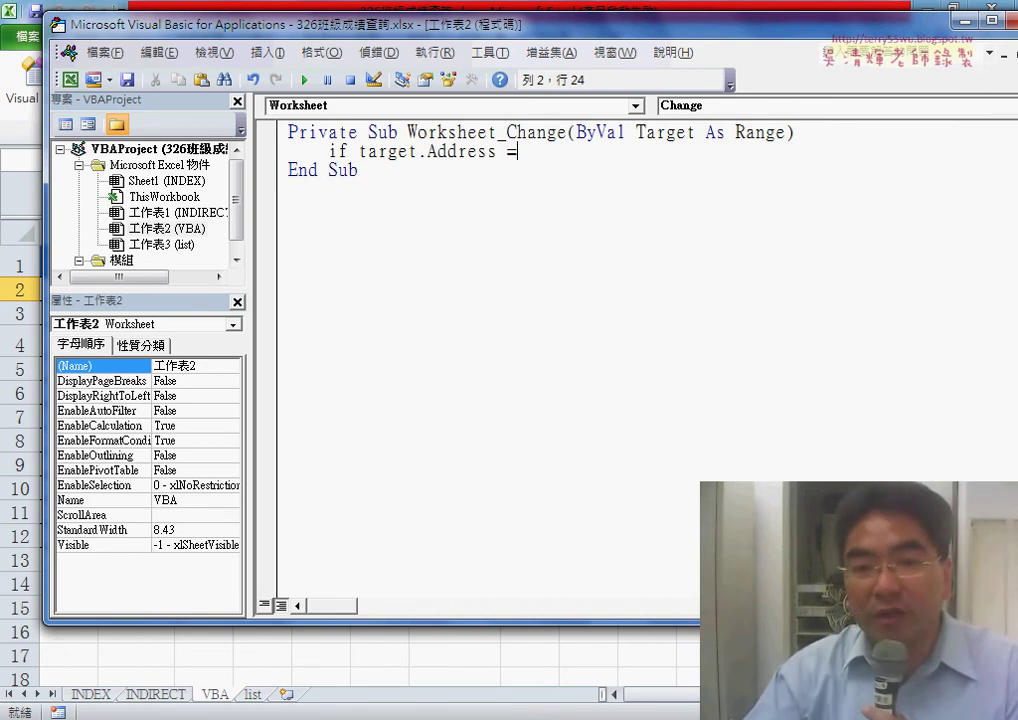
double_click(434, 153)
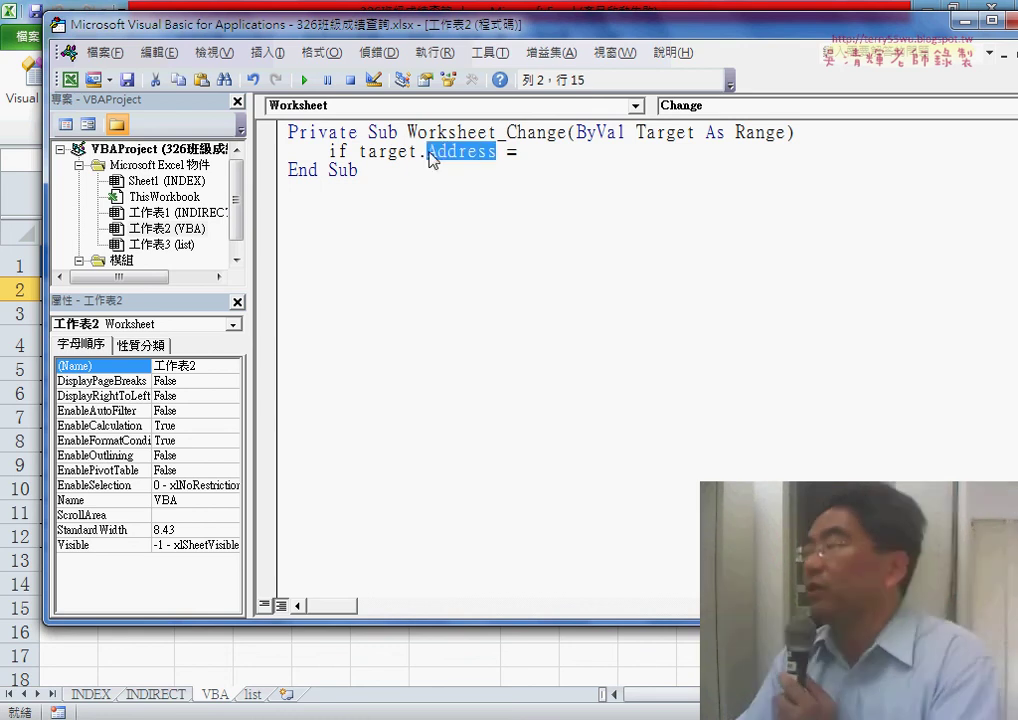
click(552, 156)
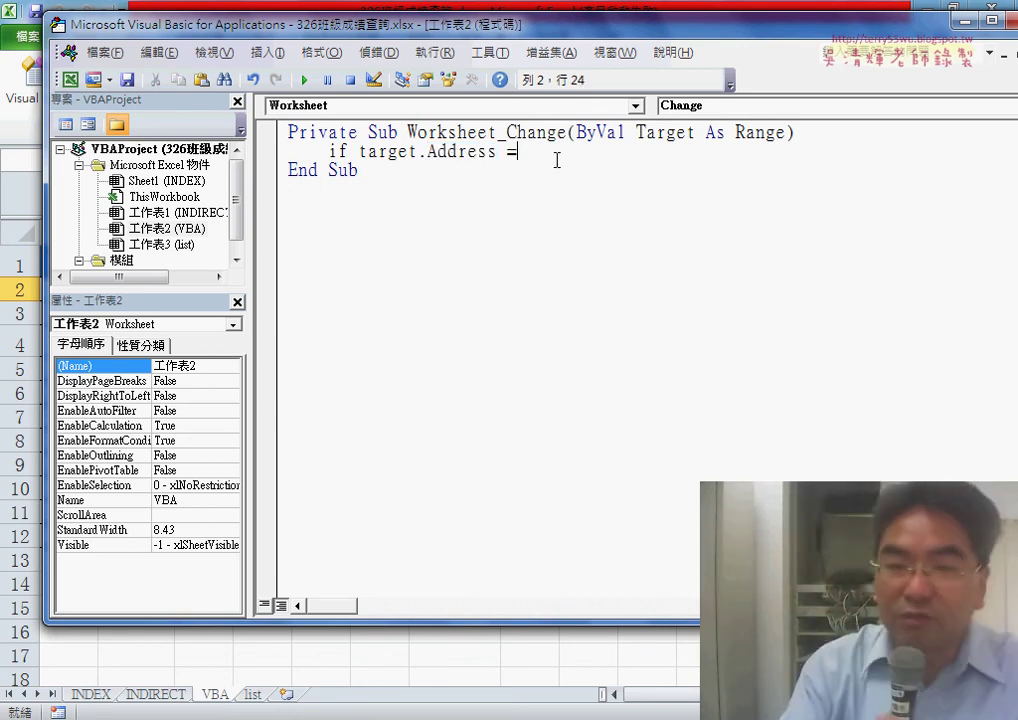
text("")
key(Left)
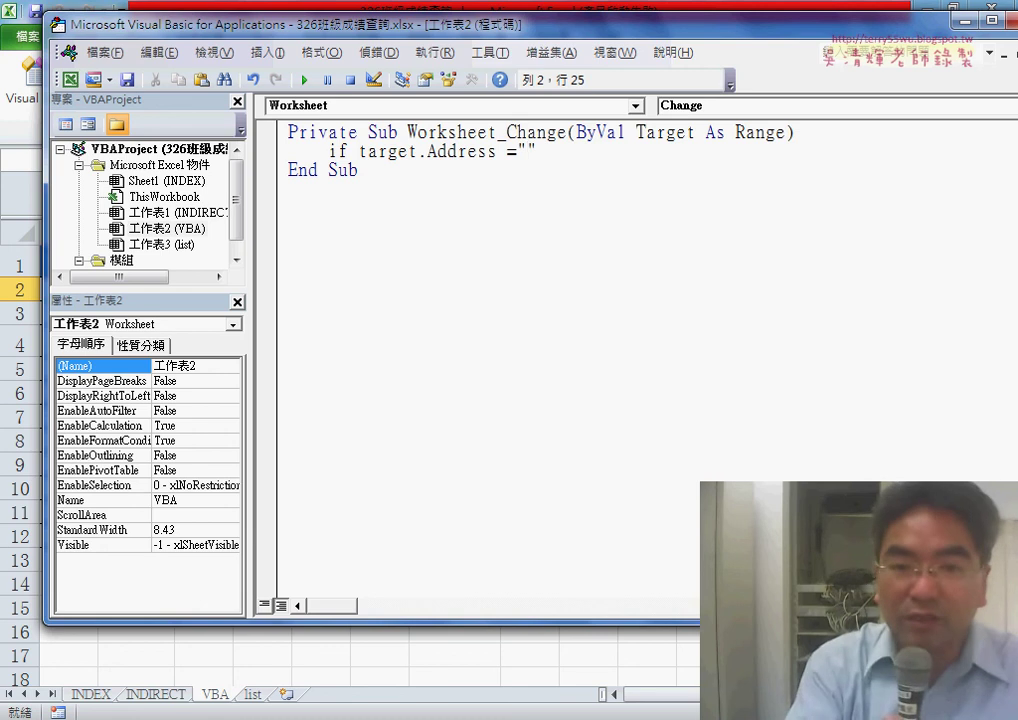
text(H)
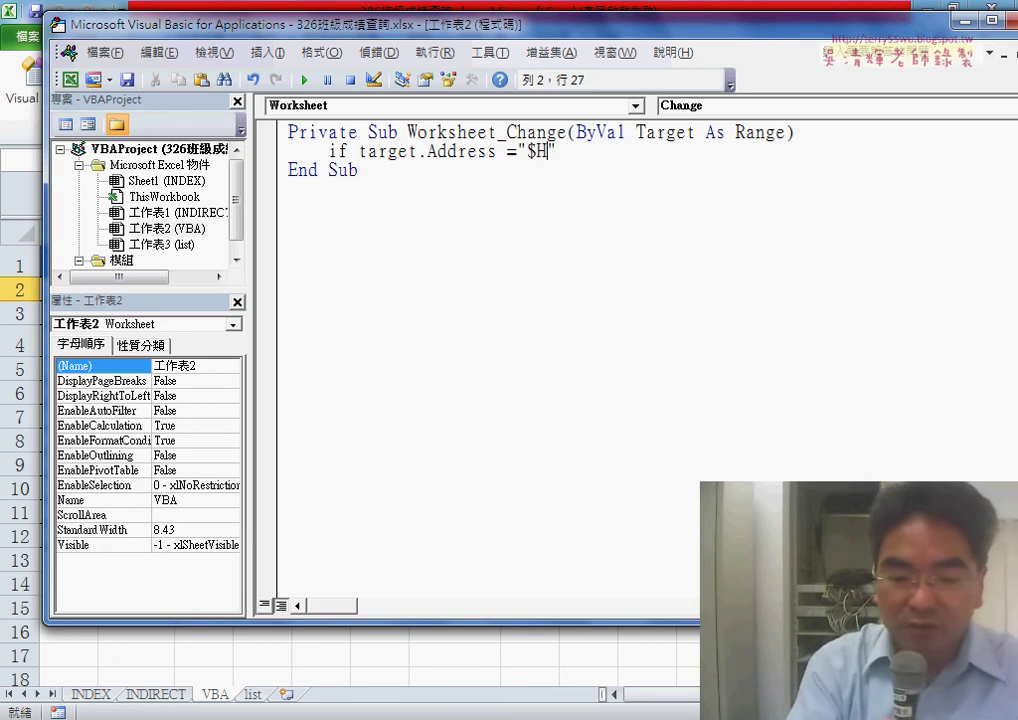
text($)
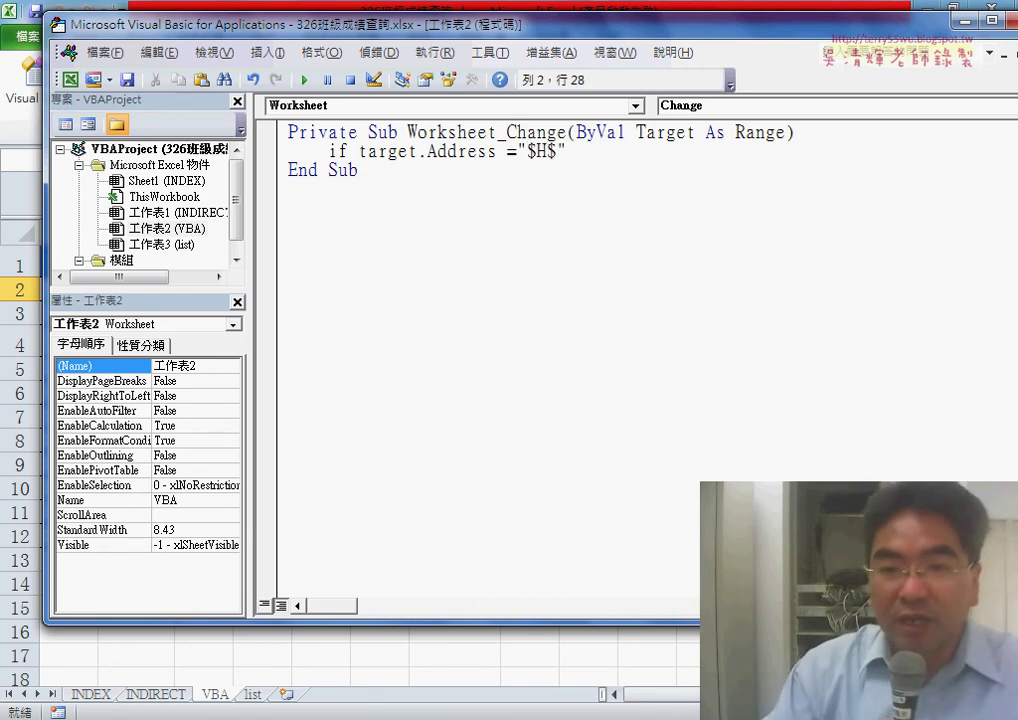
text(2)
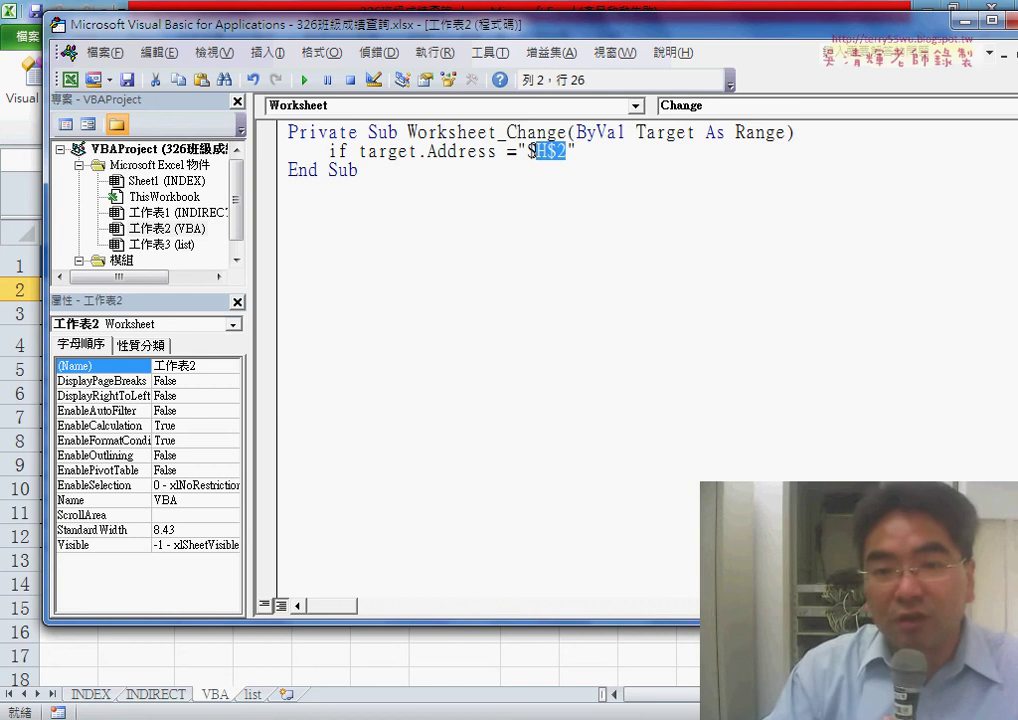
key(shift+Left)
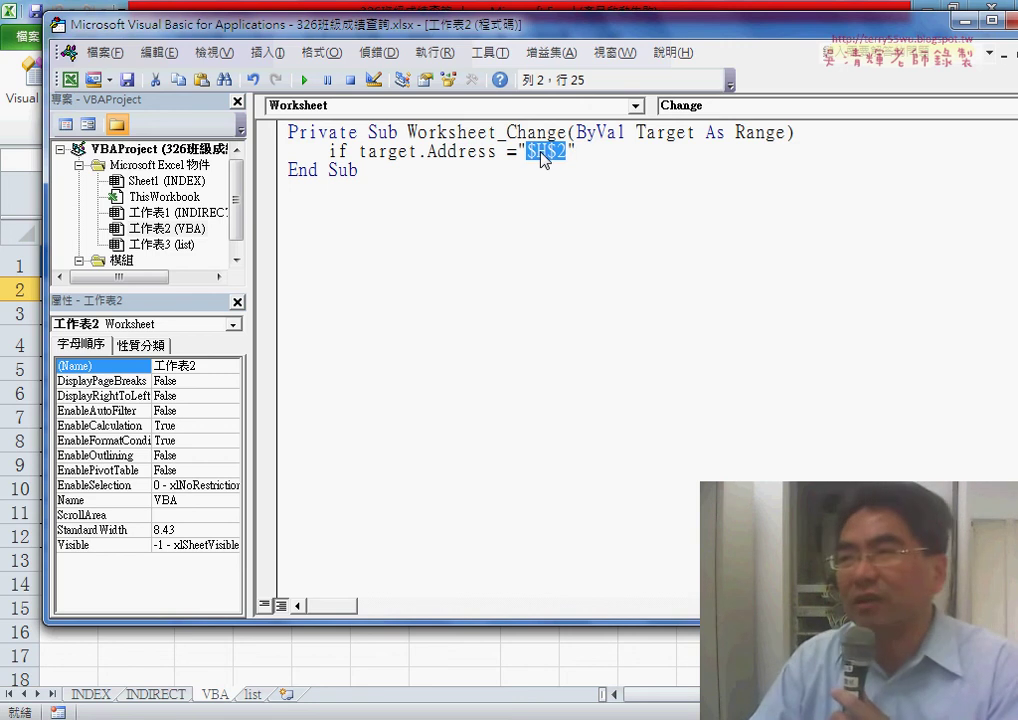
click(613, 153)
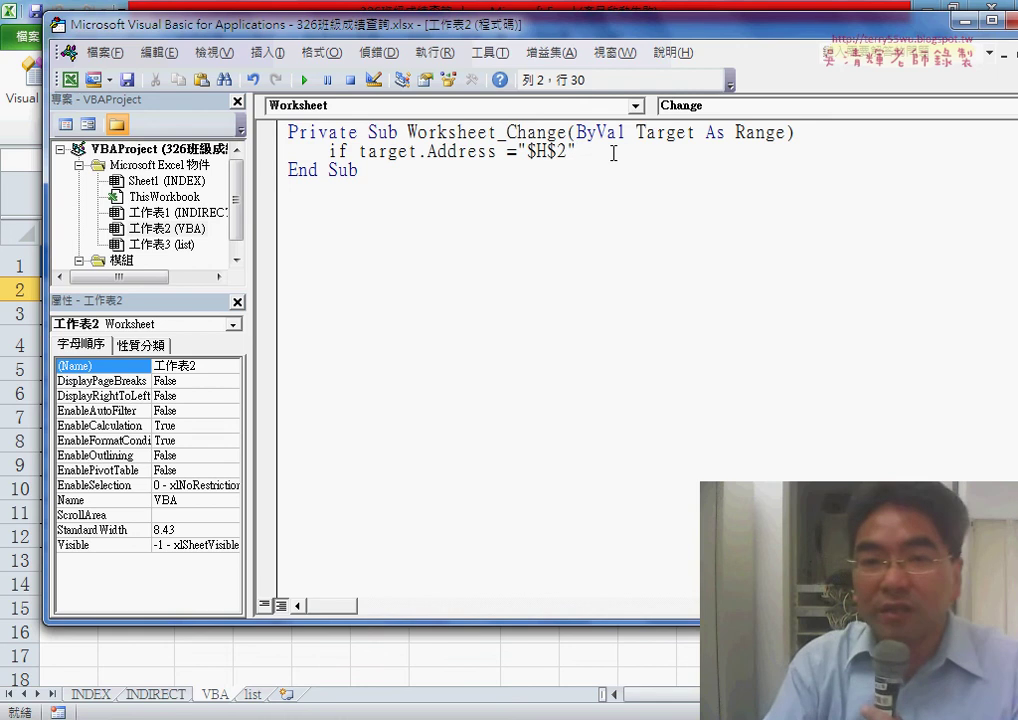
text(then)
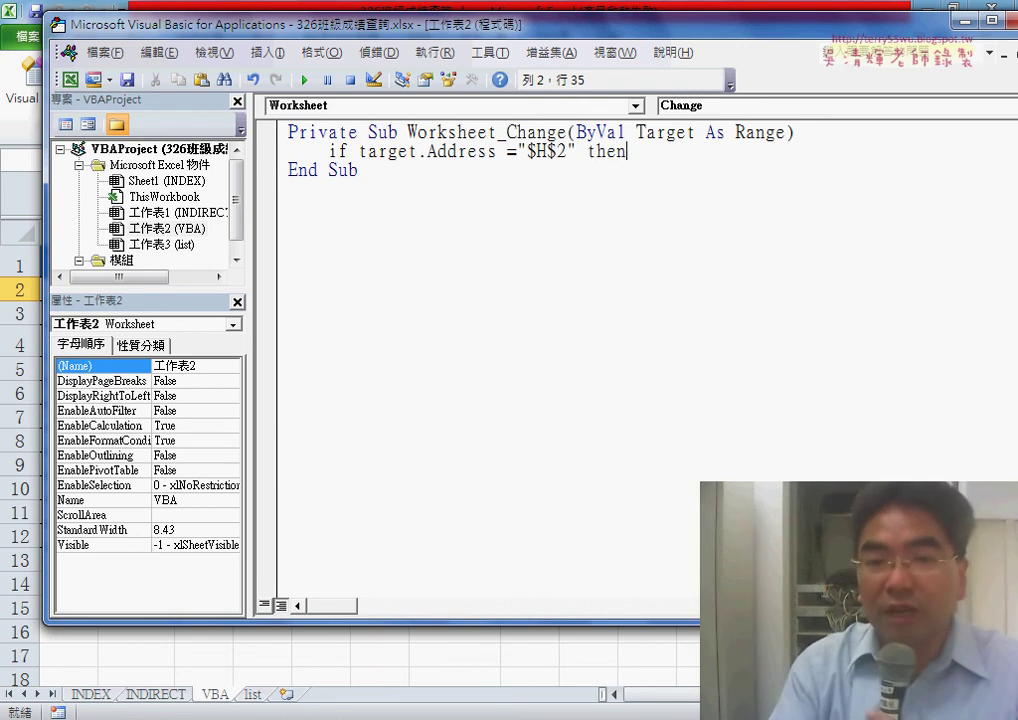
key(Return)
key(Return)
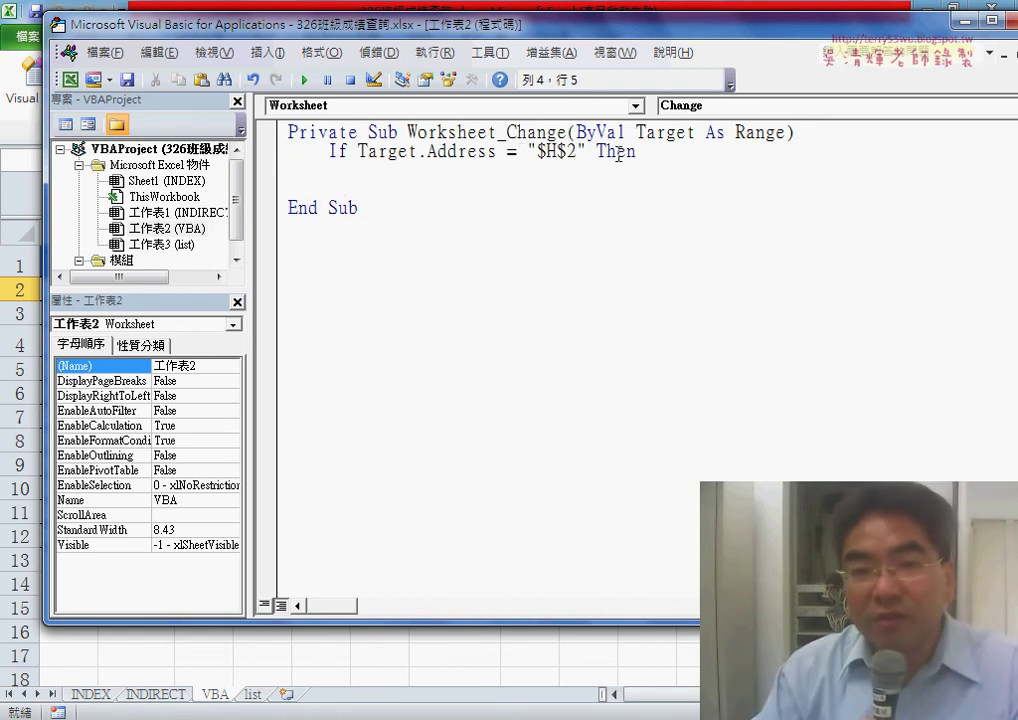
Close the block with End If and view the 班級 macro body in Module1.
drag(583, 152, 377, 152)
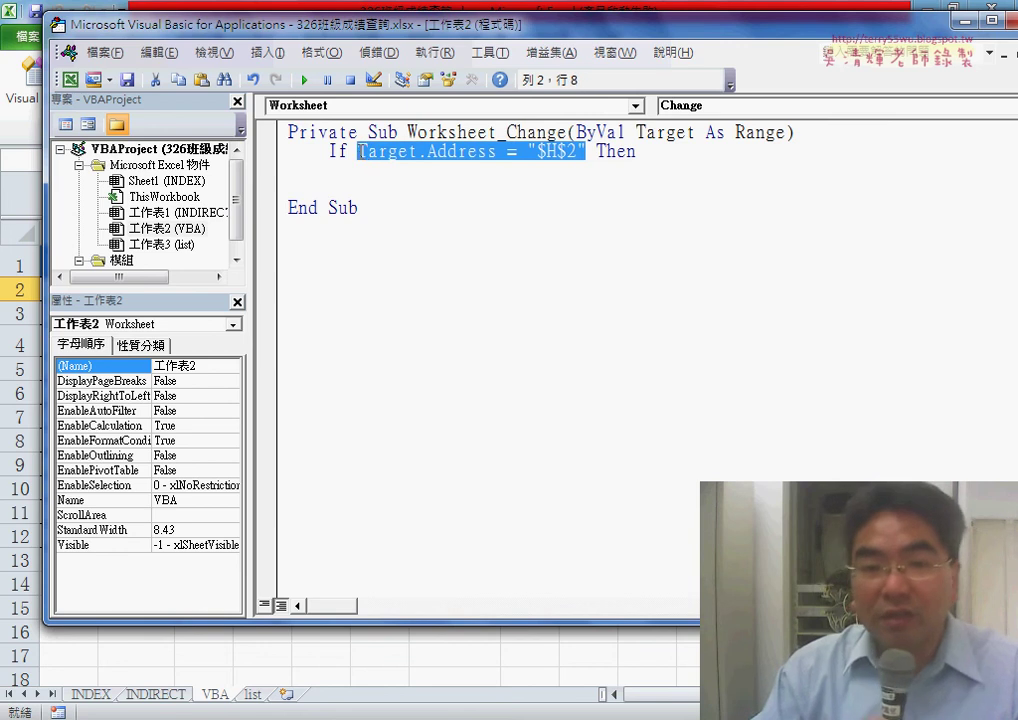
click(352, 184)
text(end )
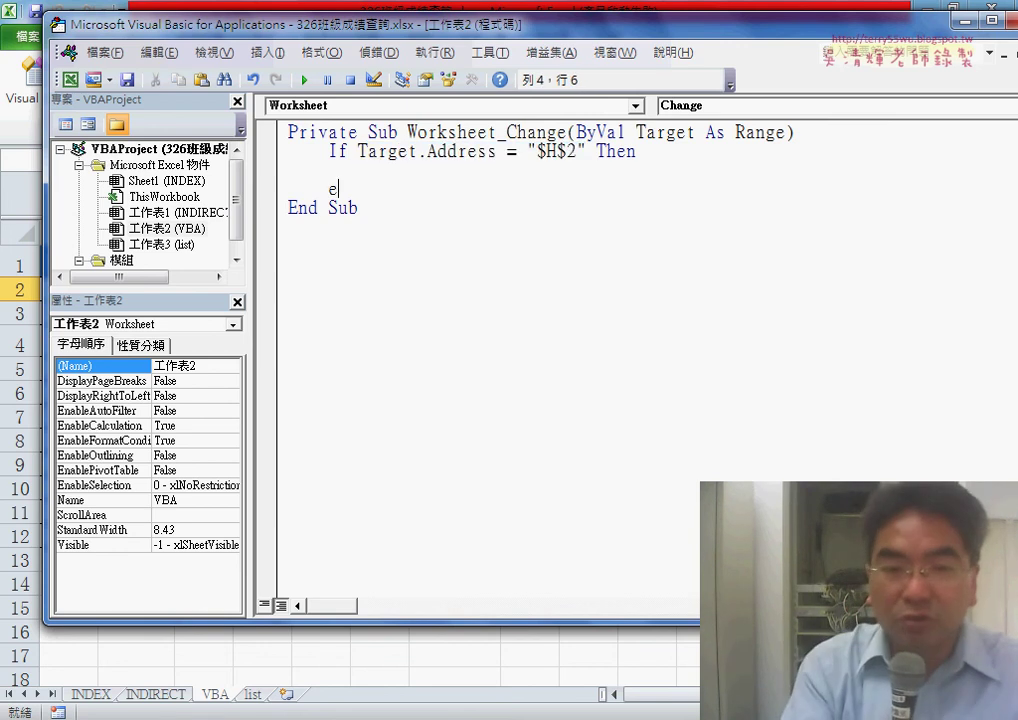
text(if)
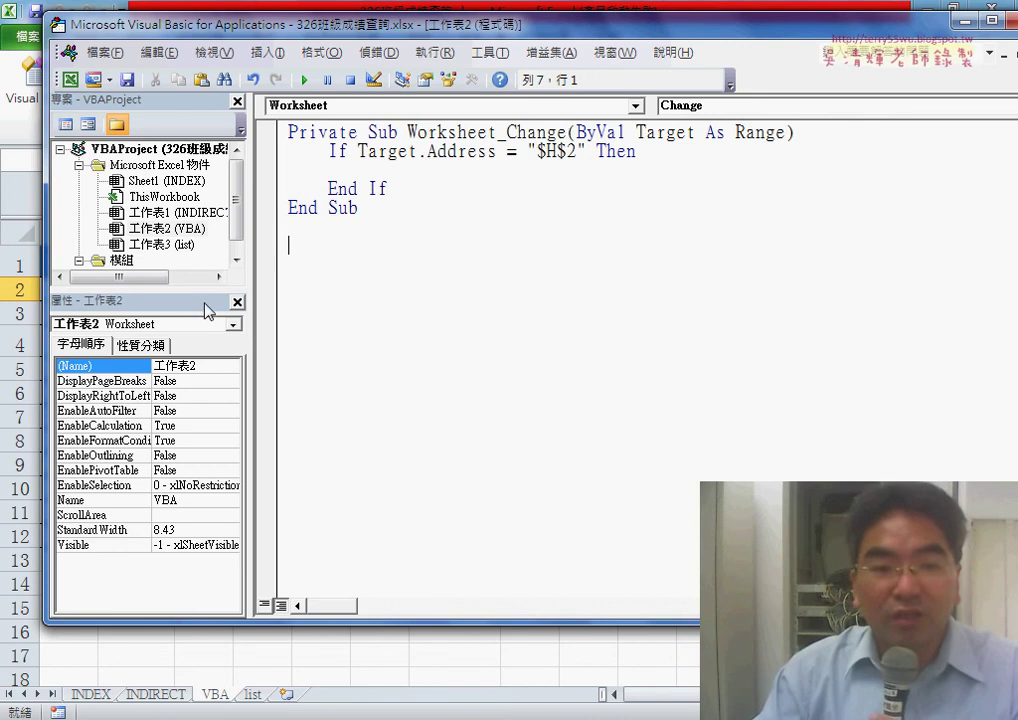
drag(207, 311, 207, 380)
double_click(153, 281)
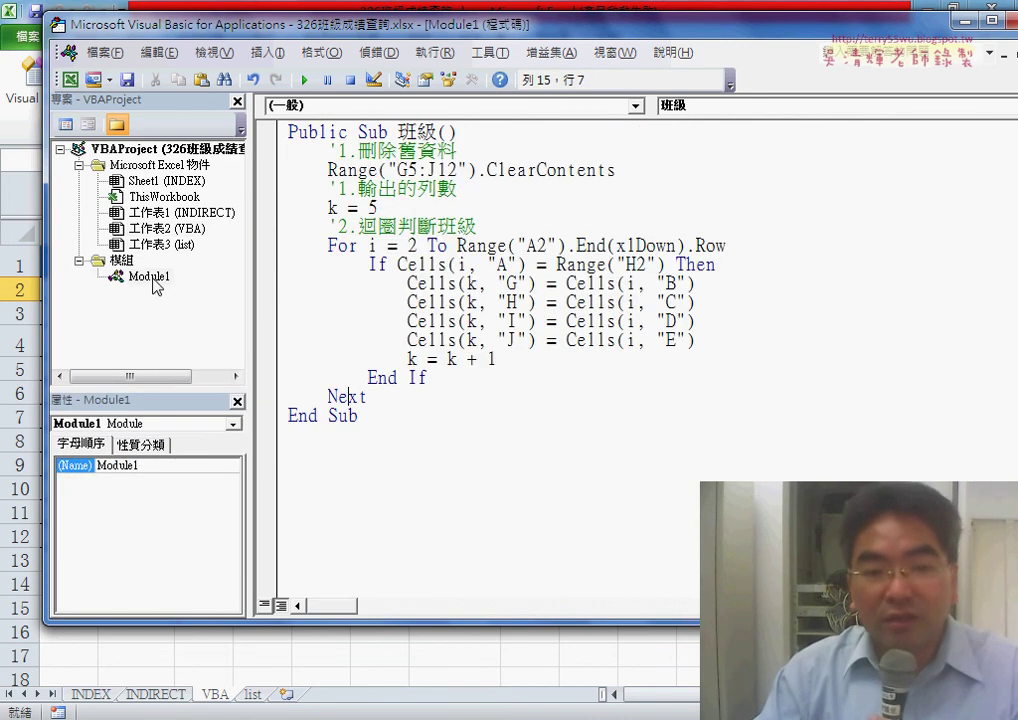
drag(369, 397, 287, 157)
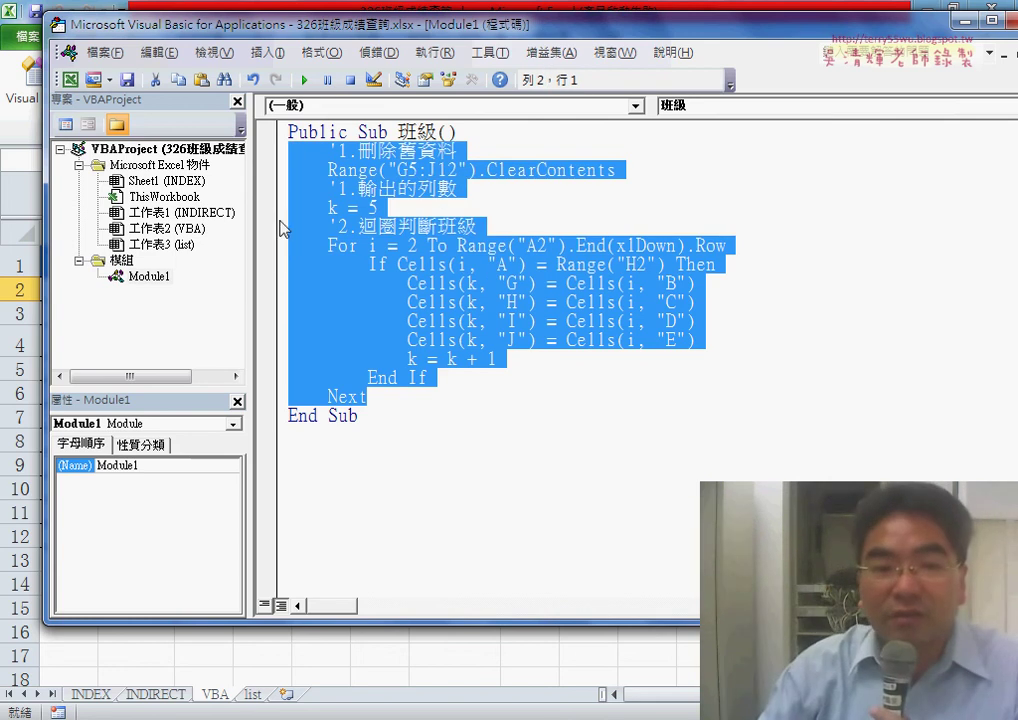
Add an indented Call 班級 line inside the If block.
double_click(190, 232)
click(392, 170)
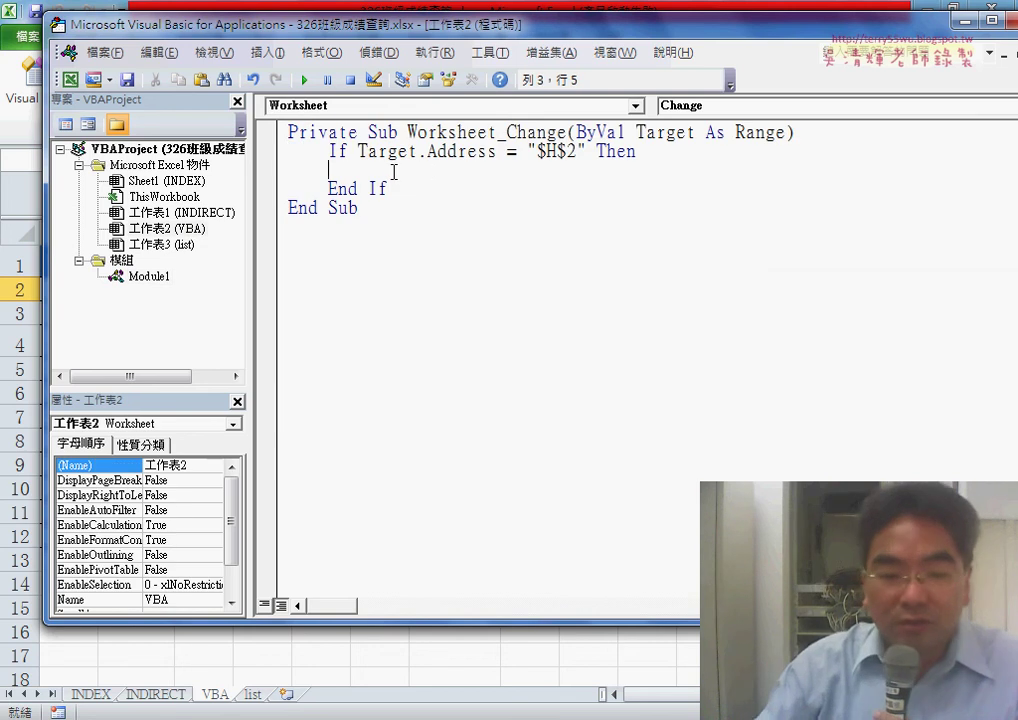
key(Tab)
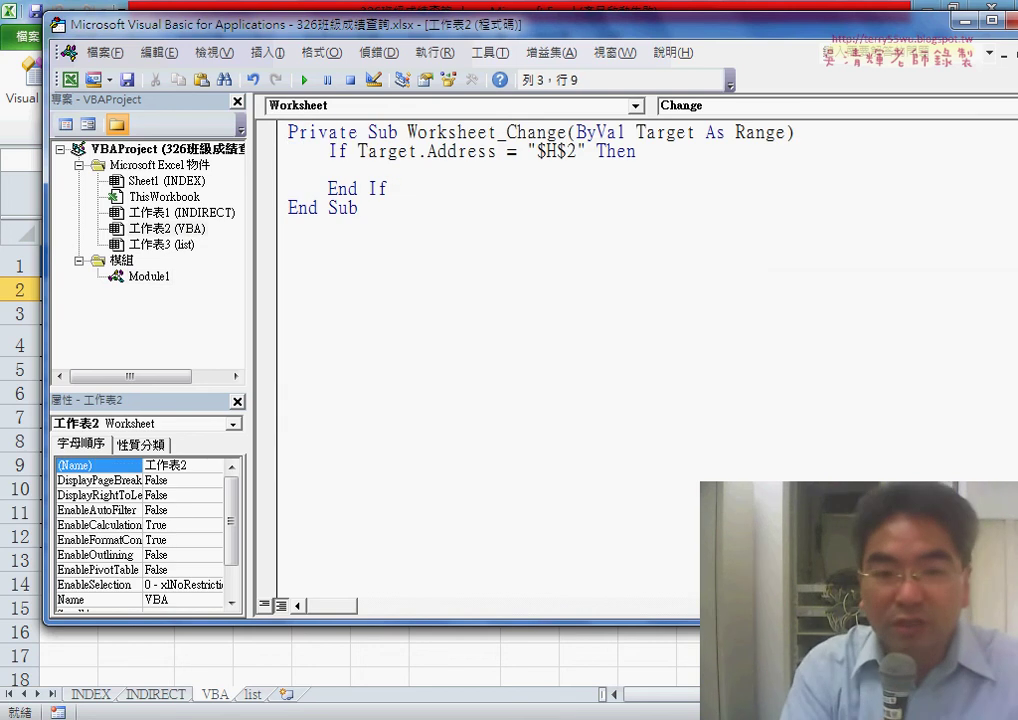
text(call)
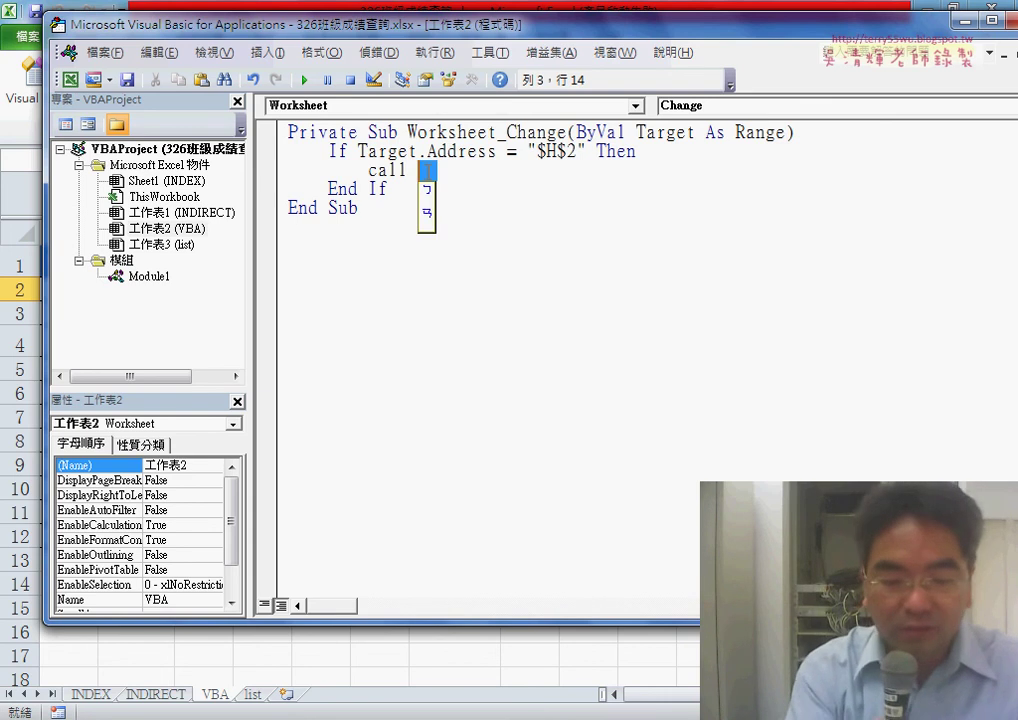
text( 班級)
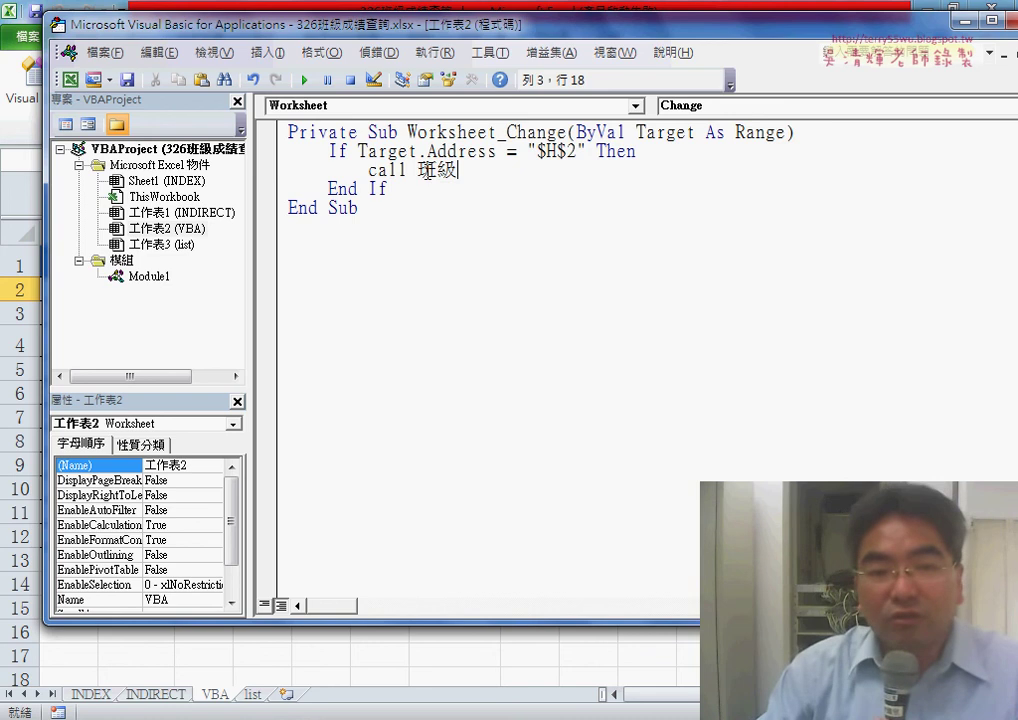
Confirm the 班級 macro name in Module1 and review the finished H2 condition and call.
double_click(148, 277)
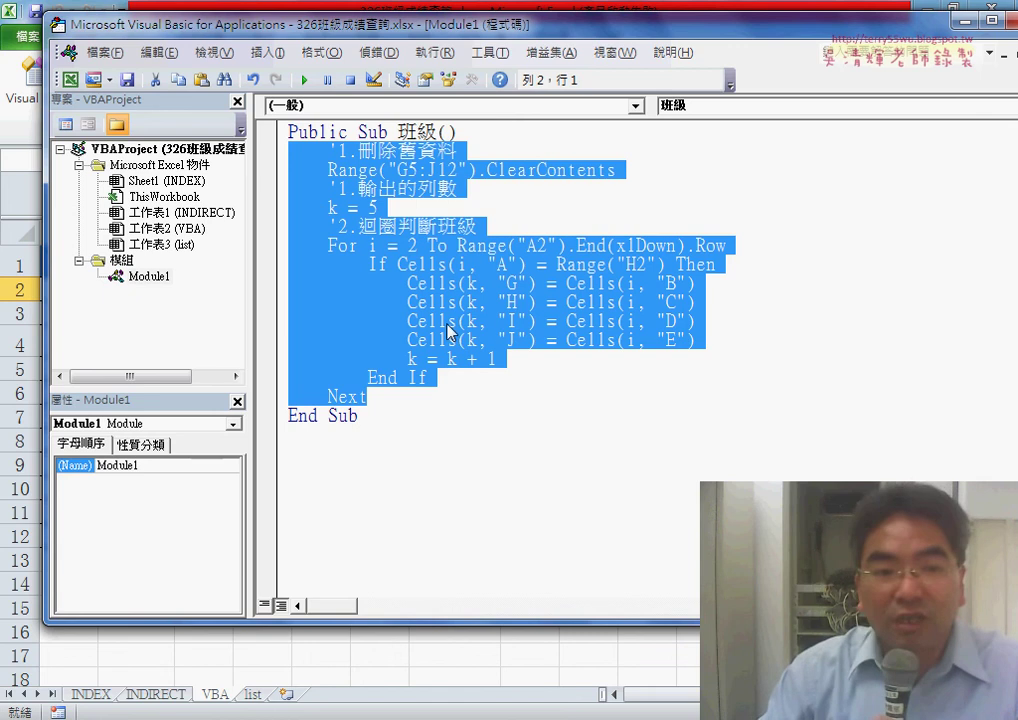
double_click(168, 228)
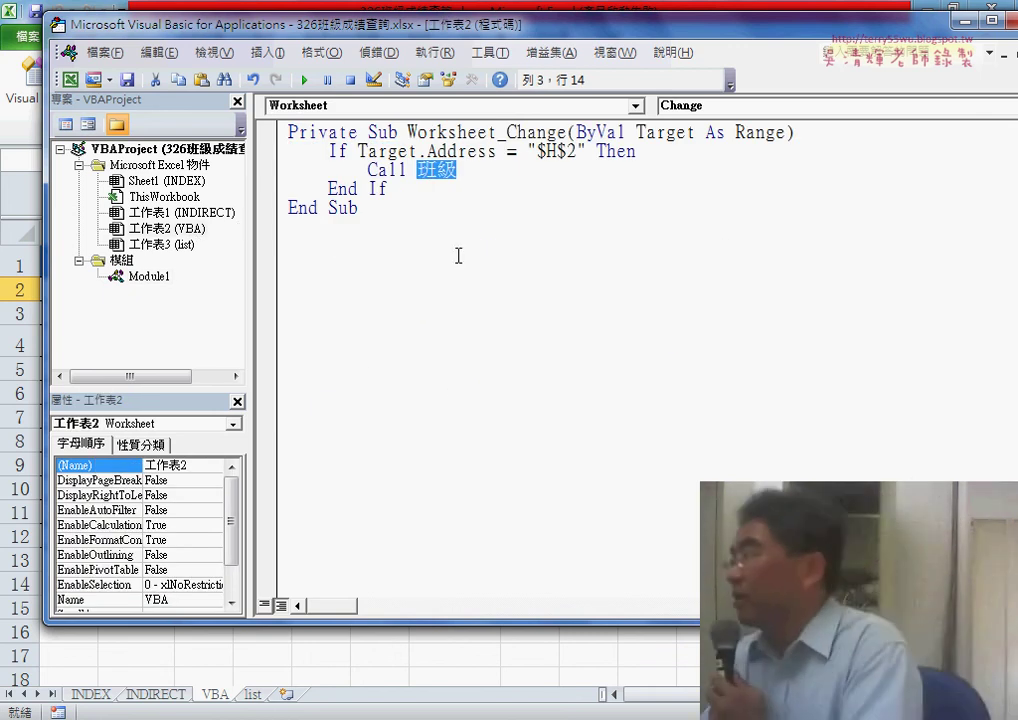
click(459, 255)
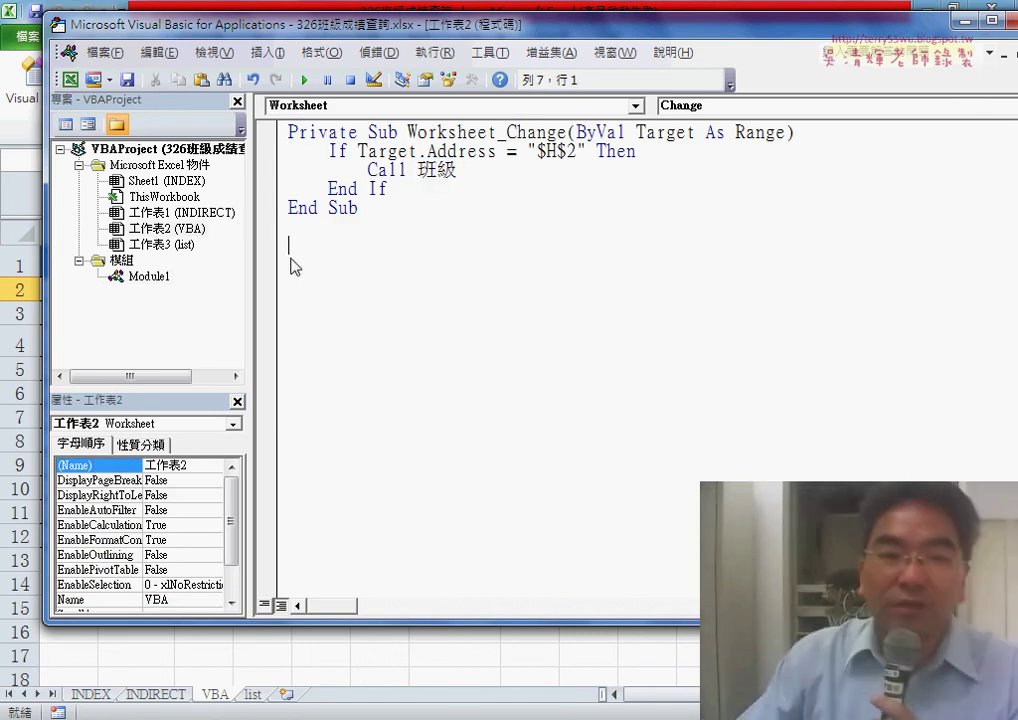
click(185, 230)
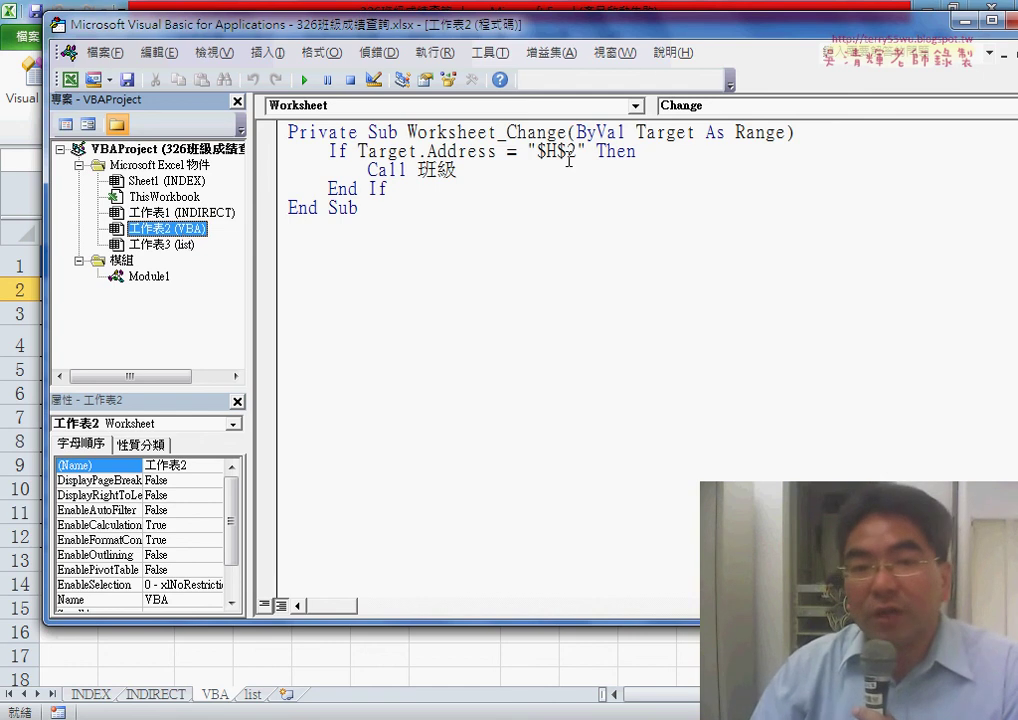
drag(357, 151, 570, 152)
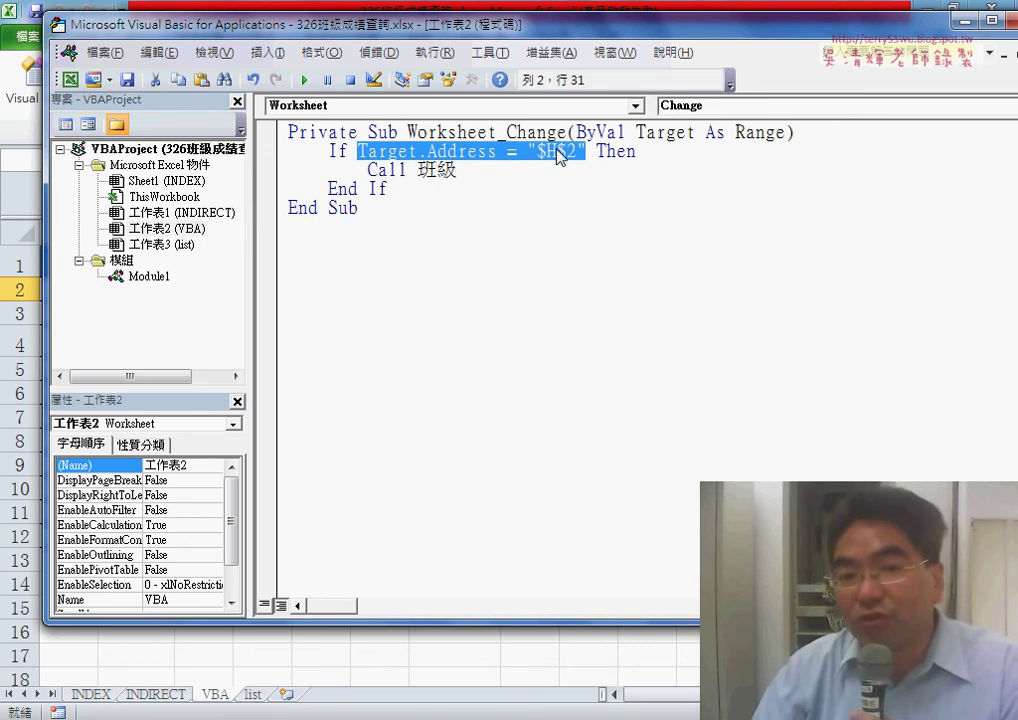
drag(457, 170, 367, 170)
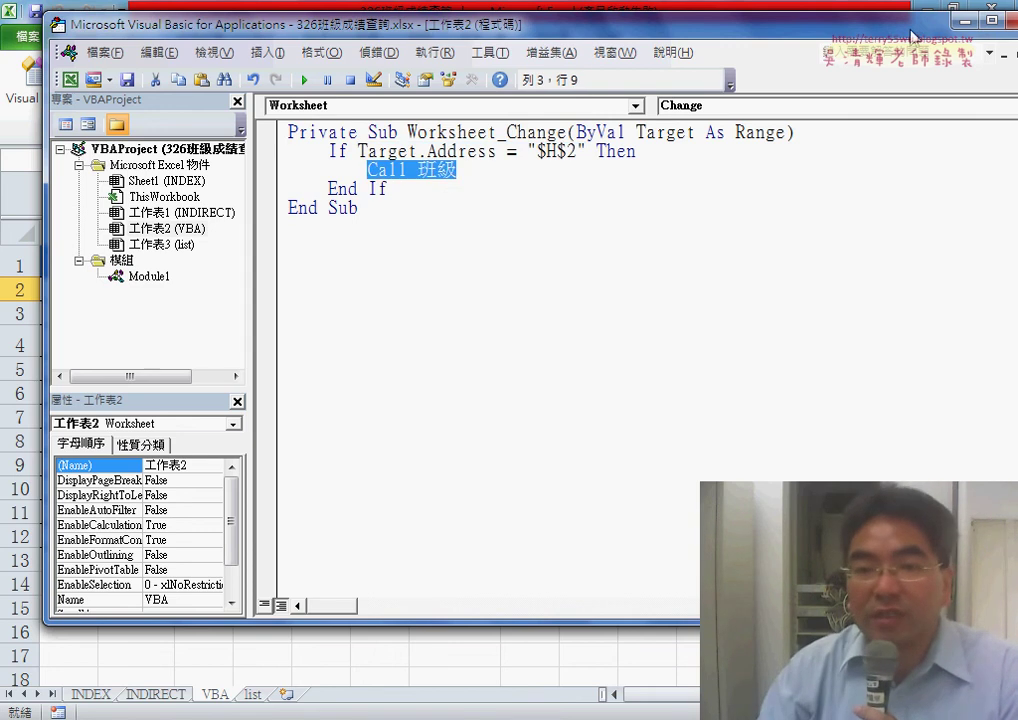
Return to the workbook and delete the 班級 button from the VBA sheet.
key(alt+F11)
click(822, 391)
right_click(684, 291)
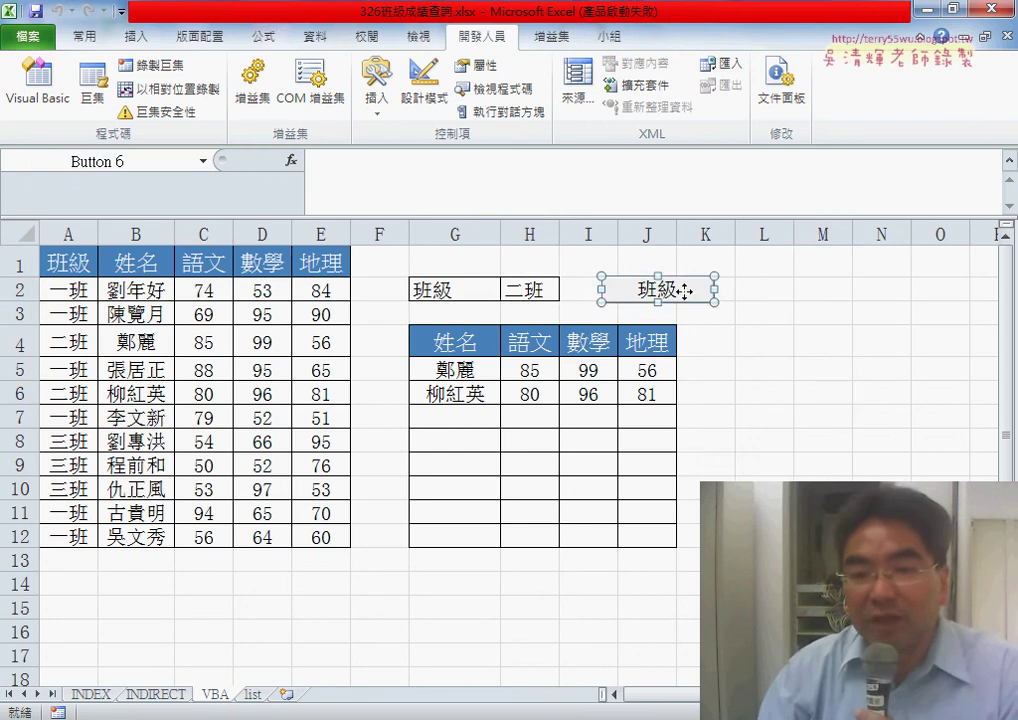
click(737, 306)
click(880, 337)
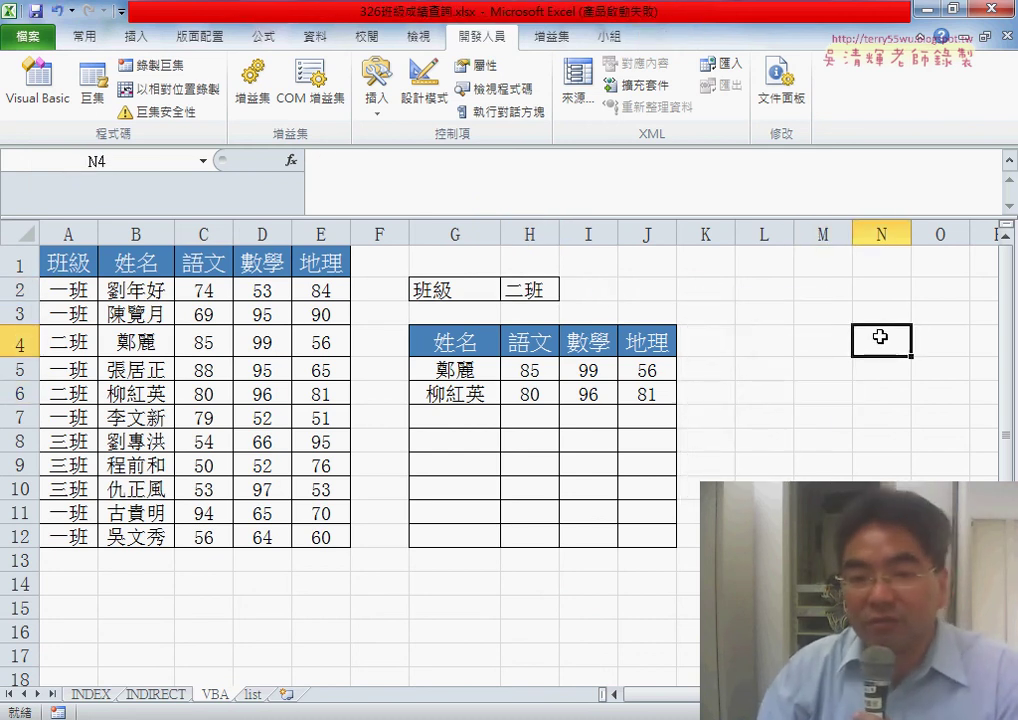
Choose 一班, 三班, 一班 and 二班 in H2 to see each class's students listed automatically.
click(551, 289)
click(568, 291)
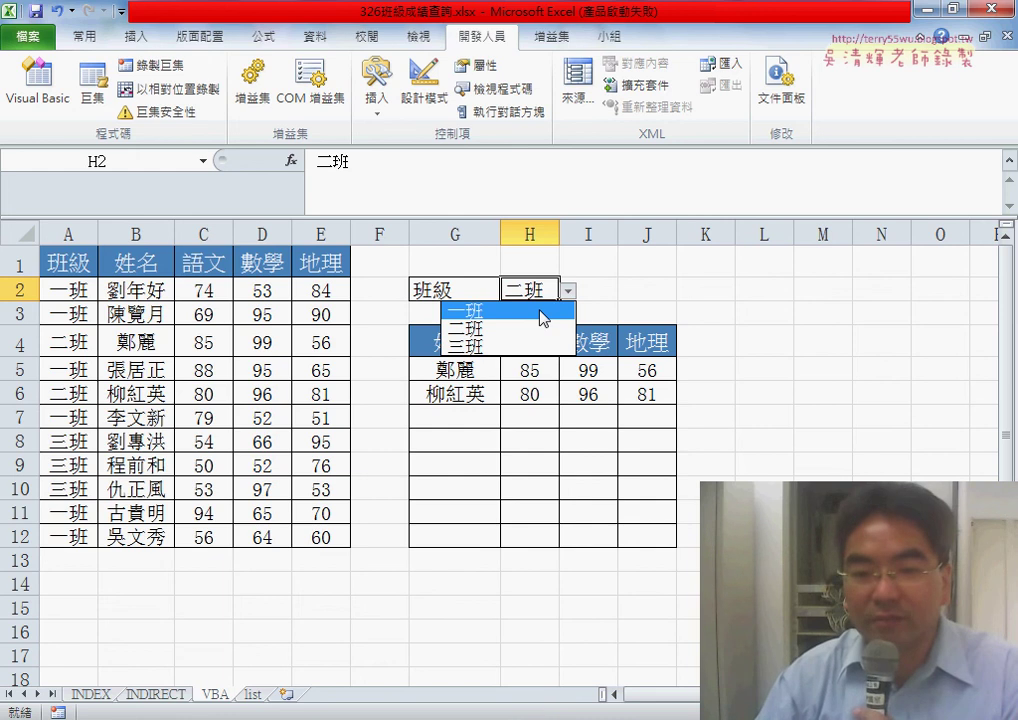
click(539, 312)
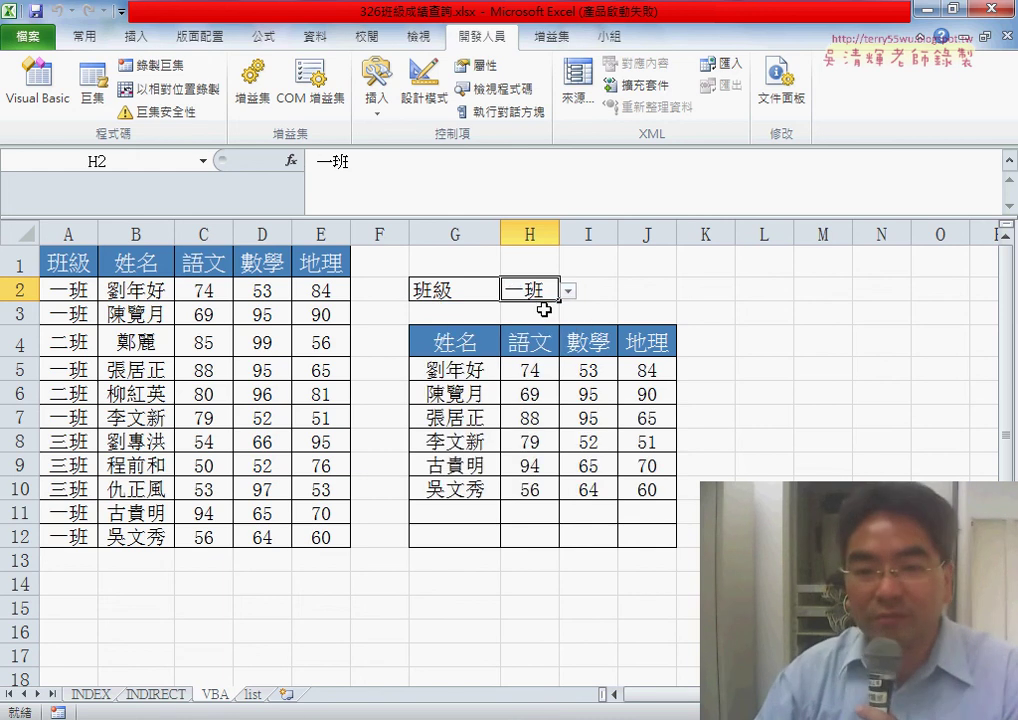
click(568, 290)
click(500, 343)
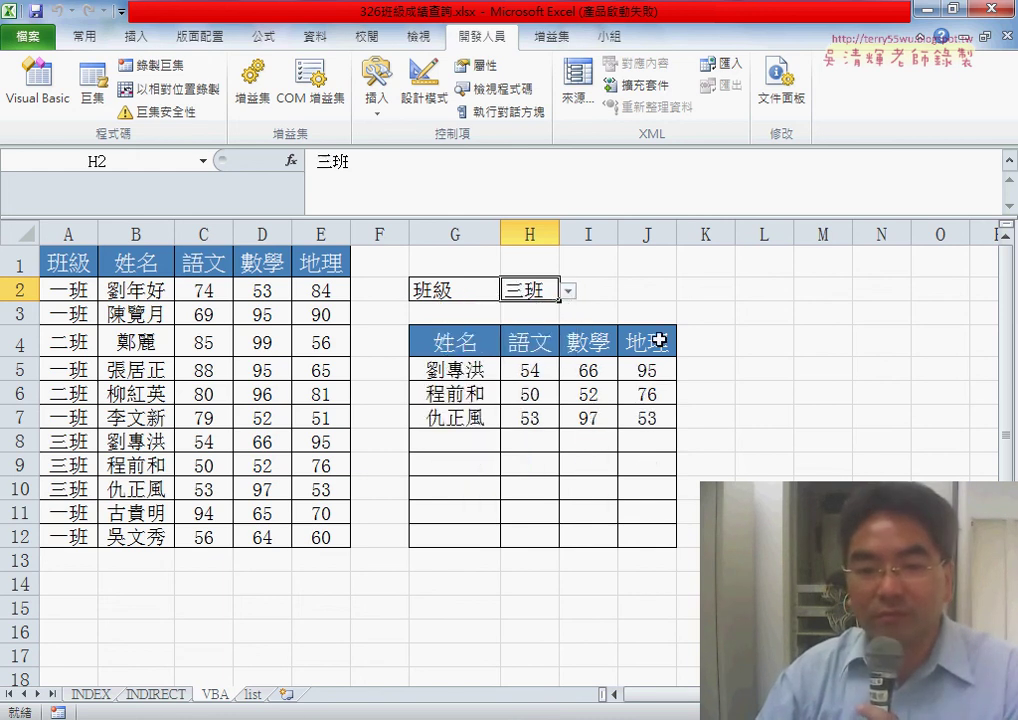
click(568, 290)
click(540, 311)
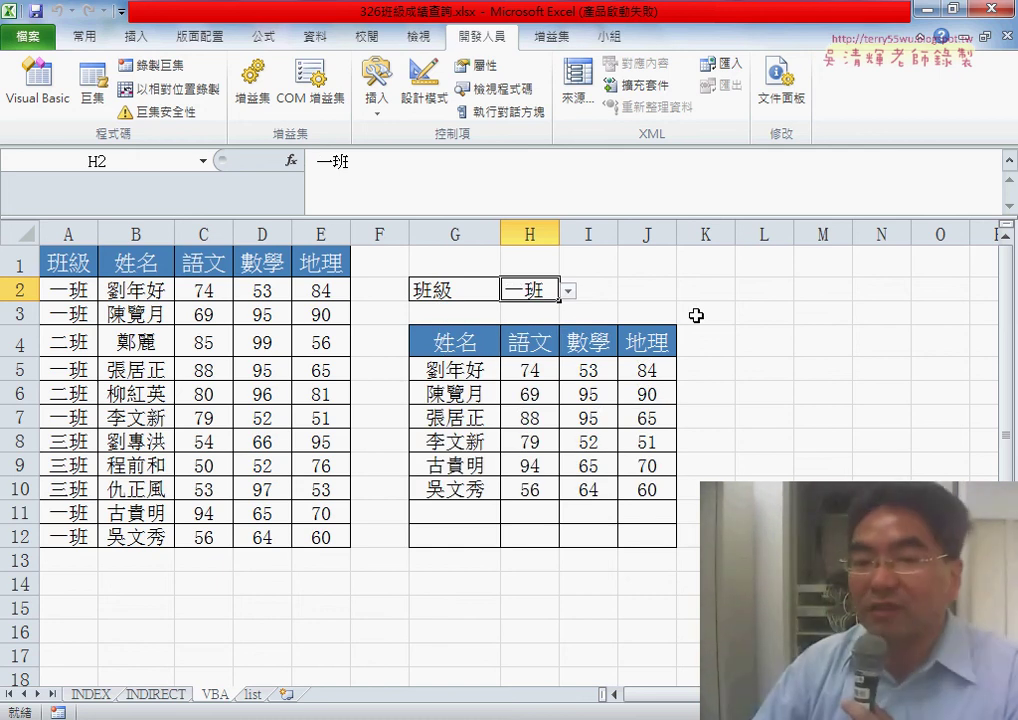
click(568, 290)
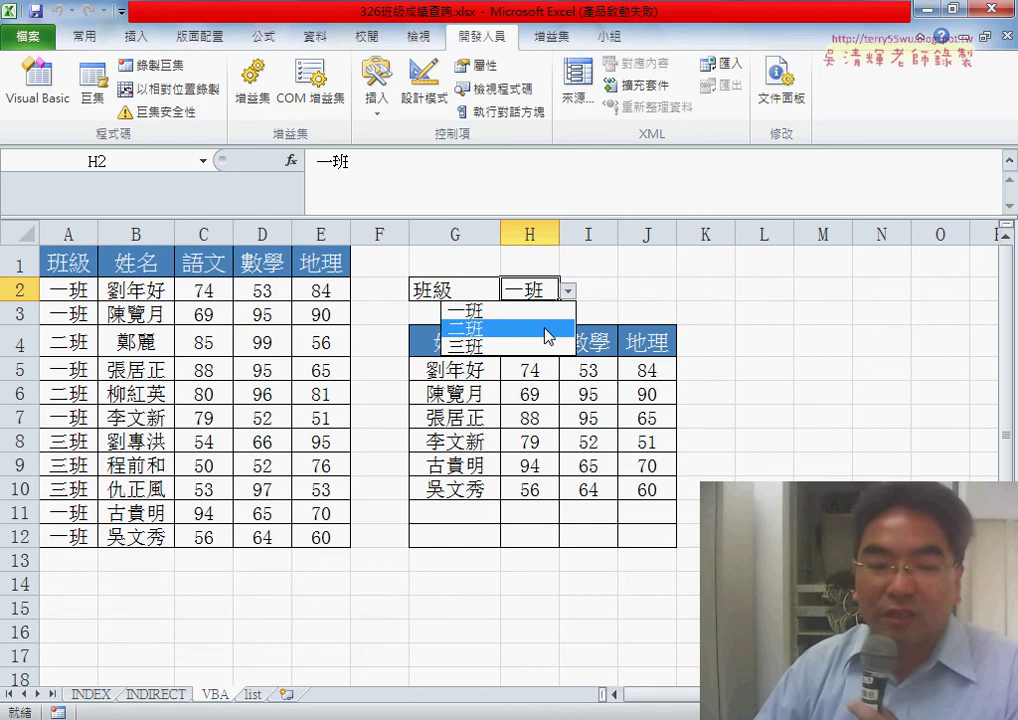
click(480, 326)
click(91, 694)
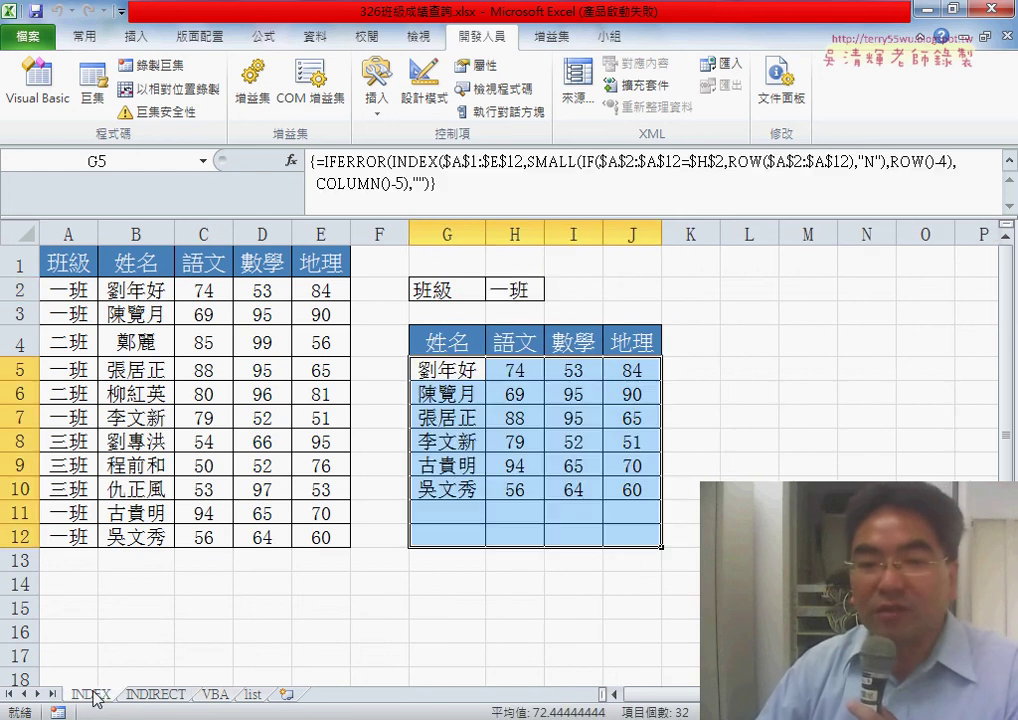
click(533, 290)
click(554, 292)
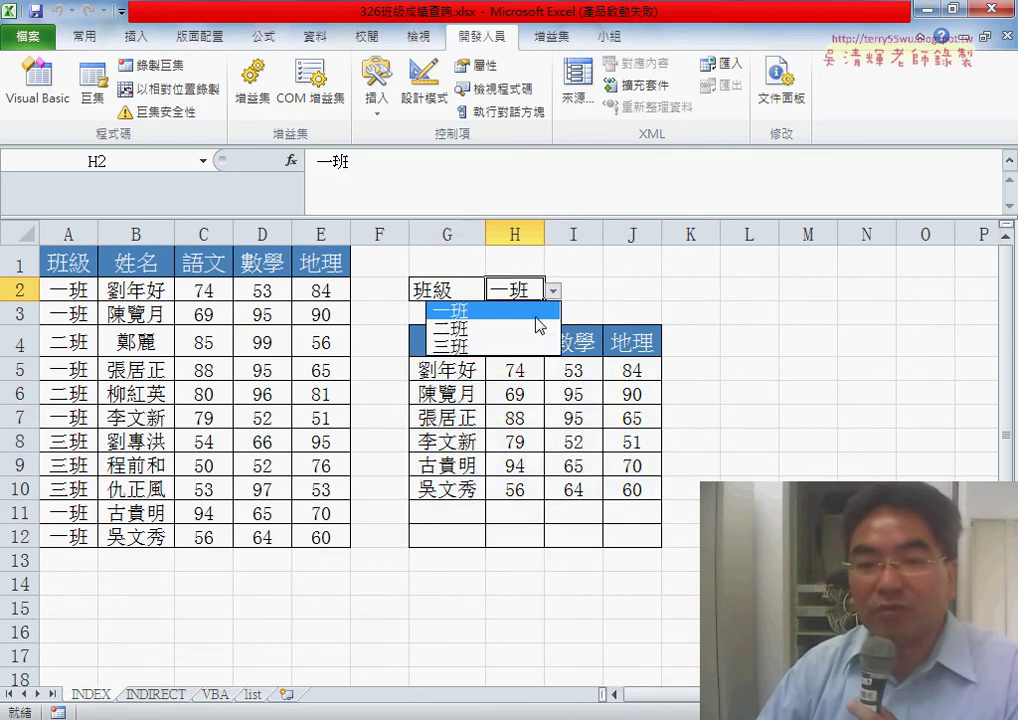
click(535, 321)
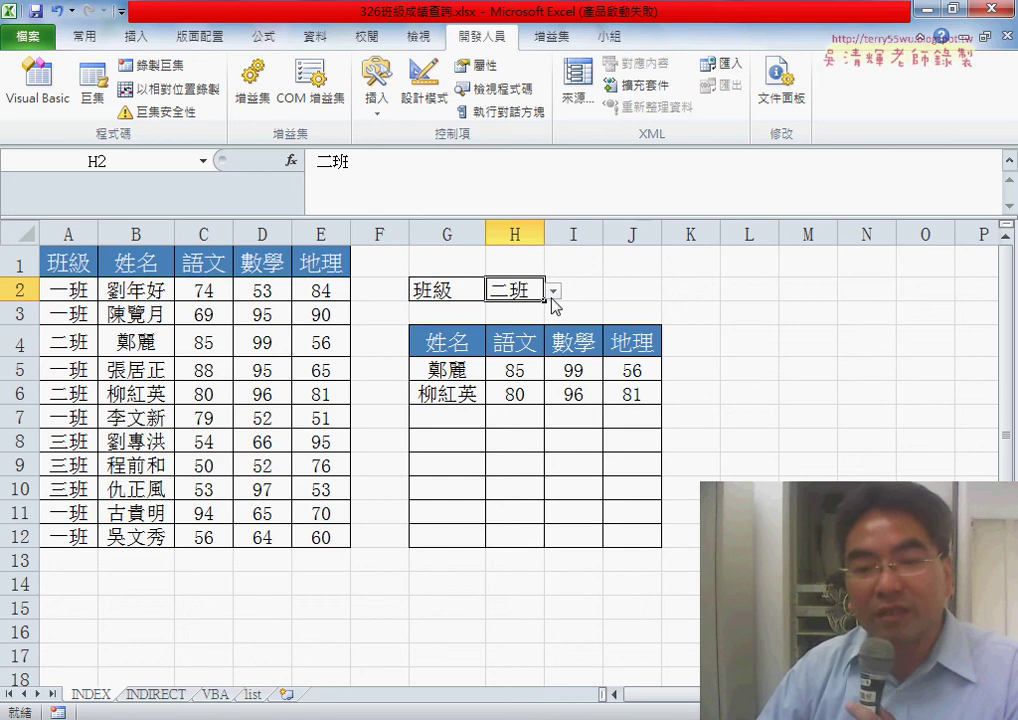
click(552, 292)
click(533, 344)
click(213, 695)
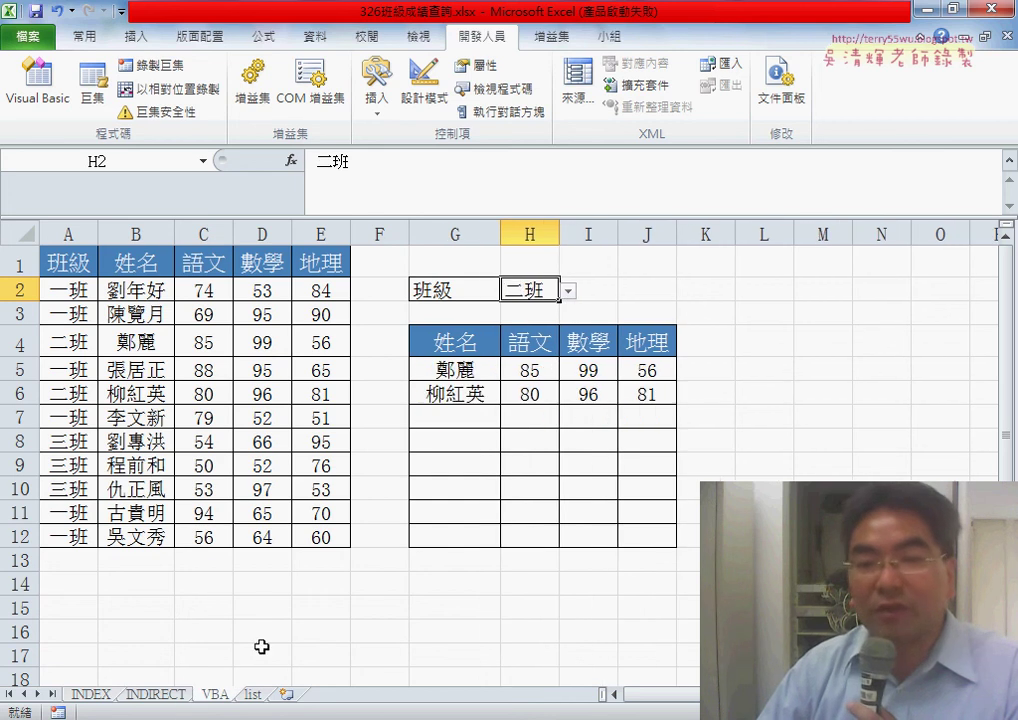
click(568, 290)
click(560, 313)
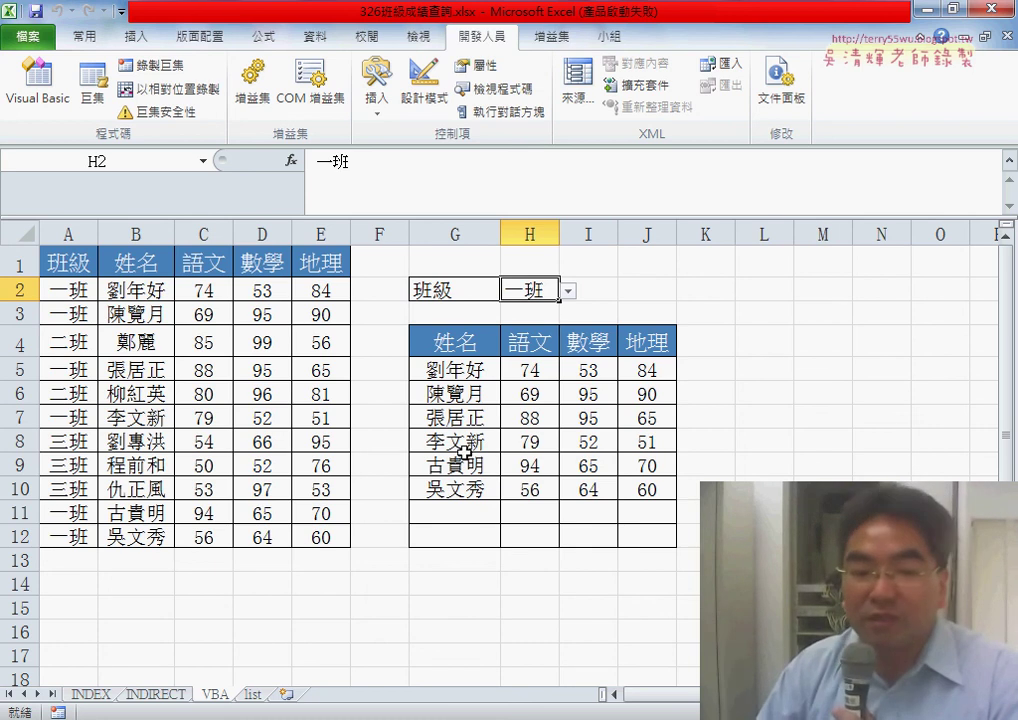
click(92, 697)
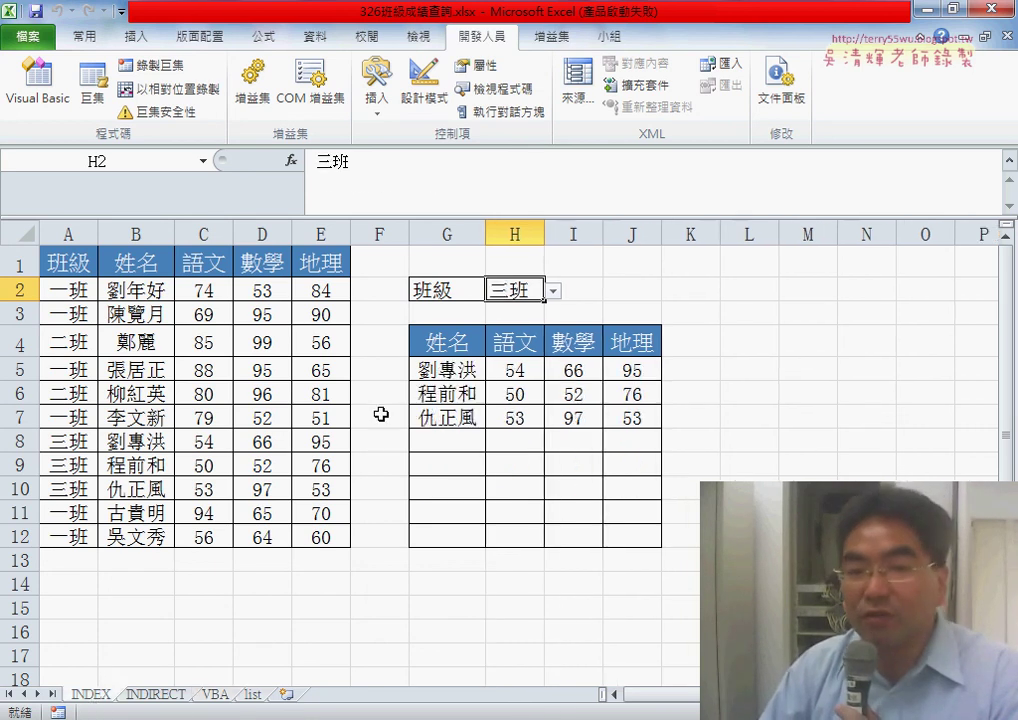
click(446, 369)
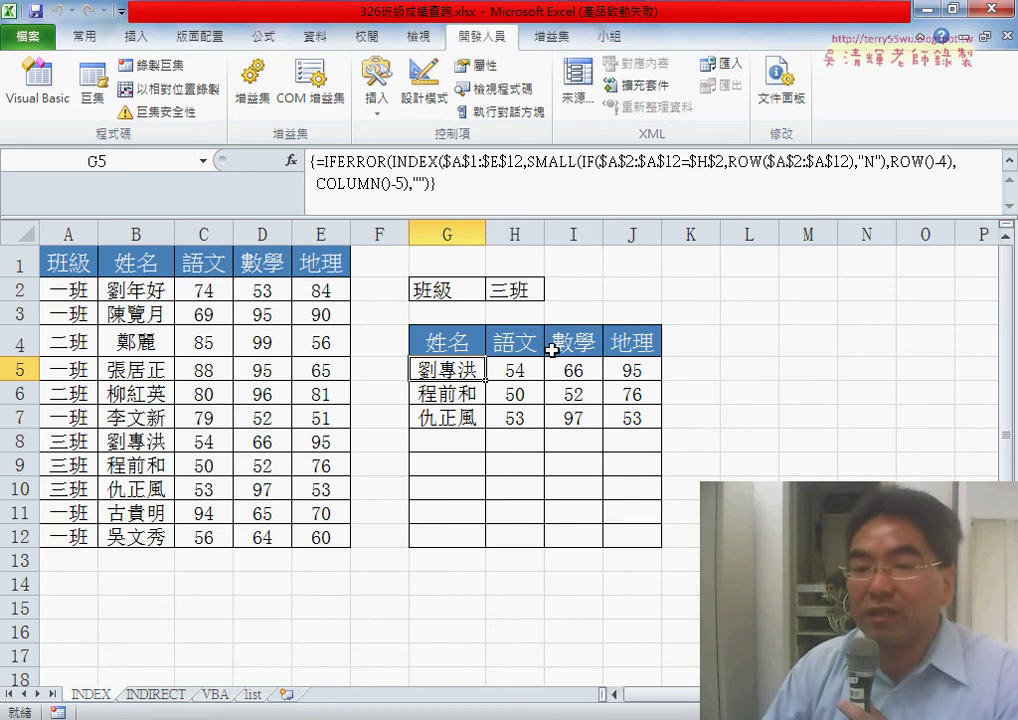
click(535, 290)
click(582, 289)
click(535, 290)
click(553, 290)
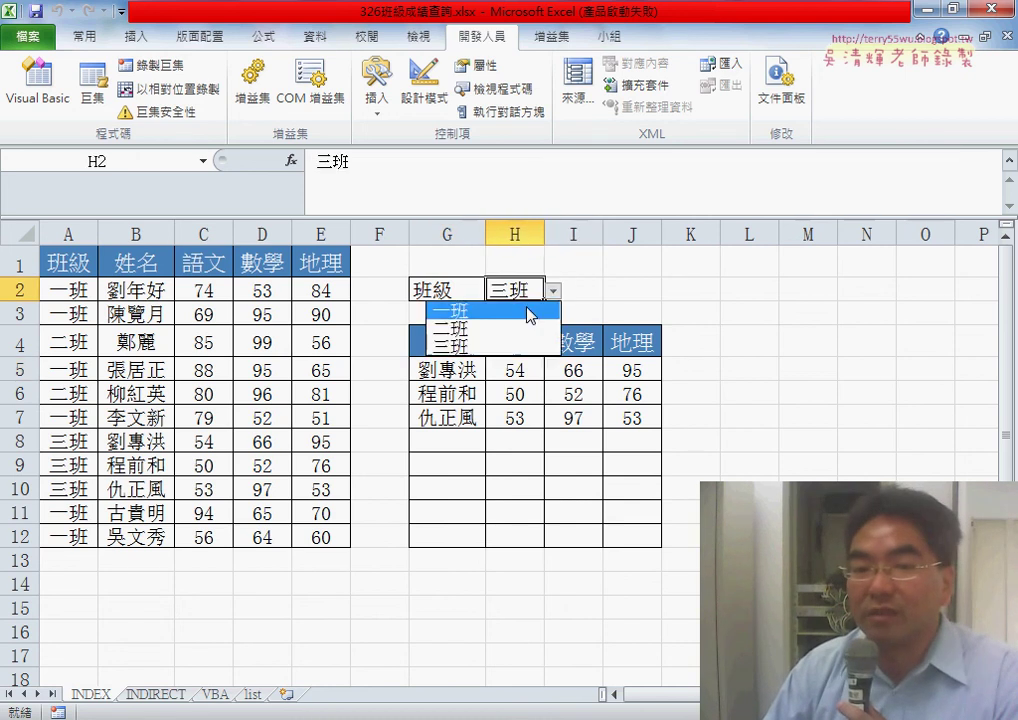
click(530, 312)
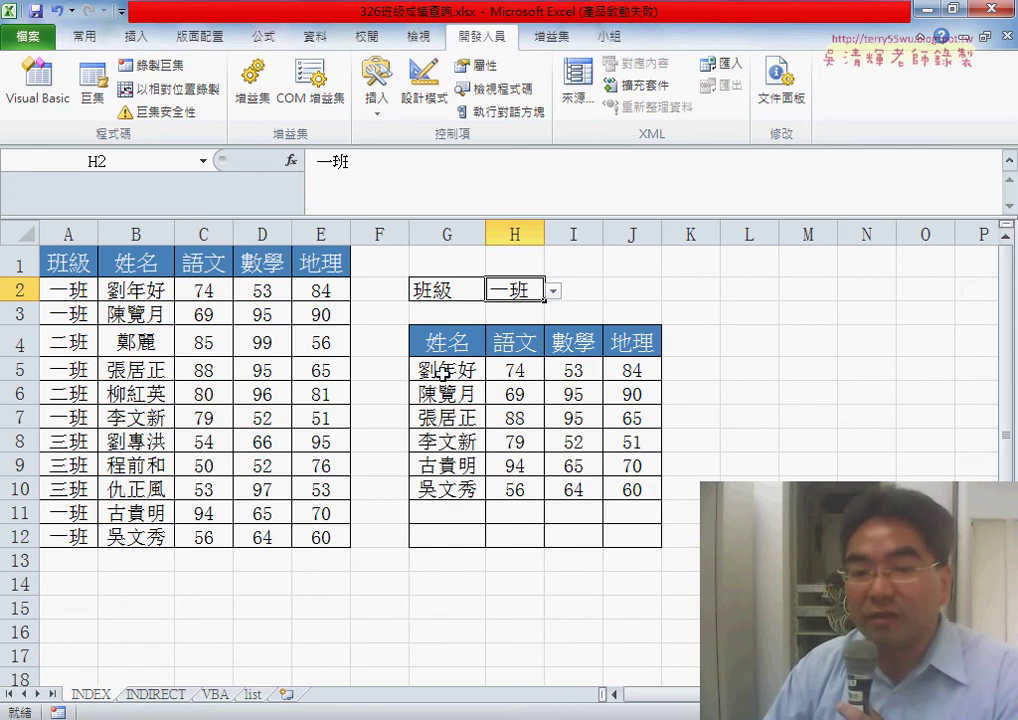
Set the results table G5:J12 to Hidden so its formulas are concealed.
drag(442, 372, 621, 536)
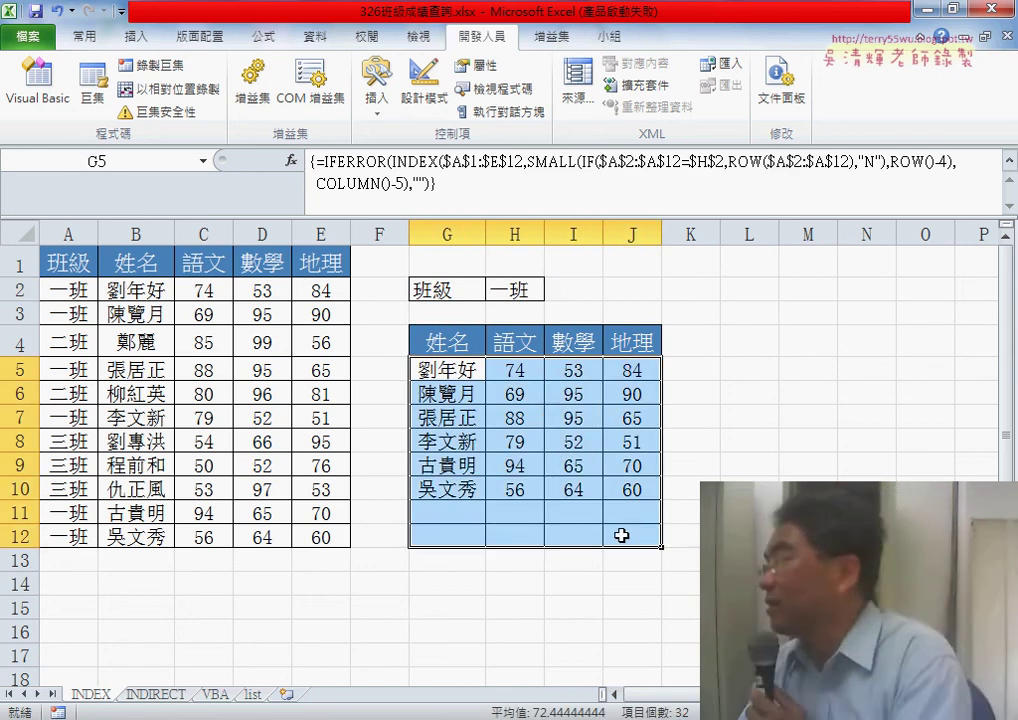
right_click(553, 428)
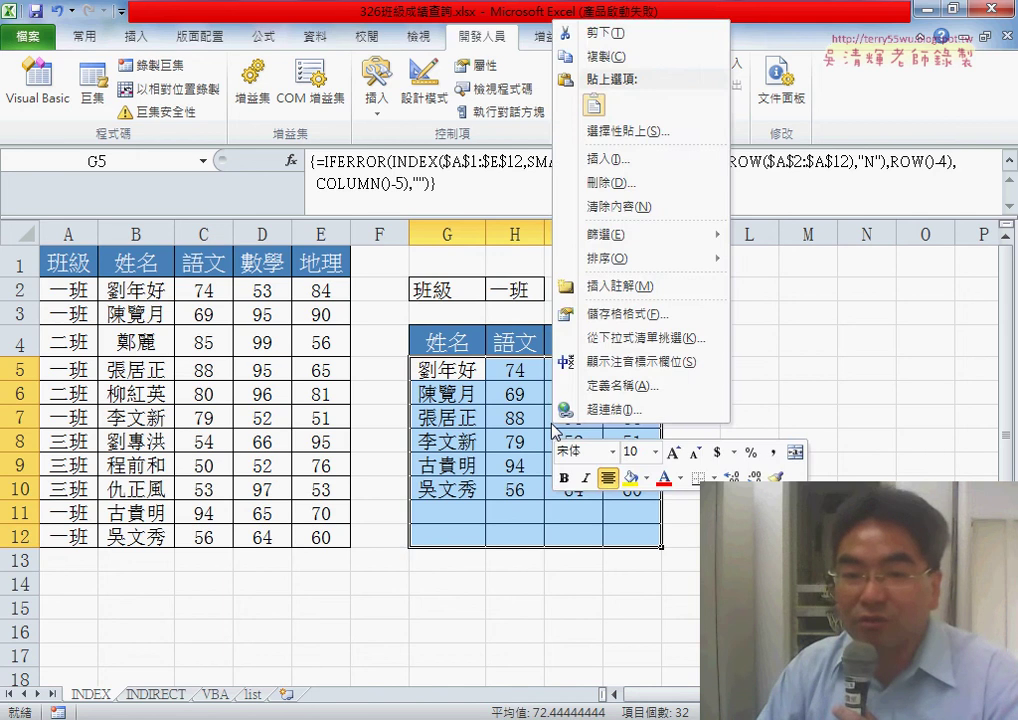
click(625, 314)
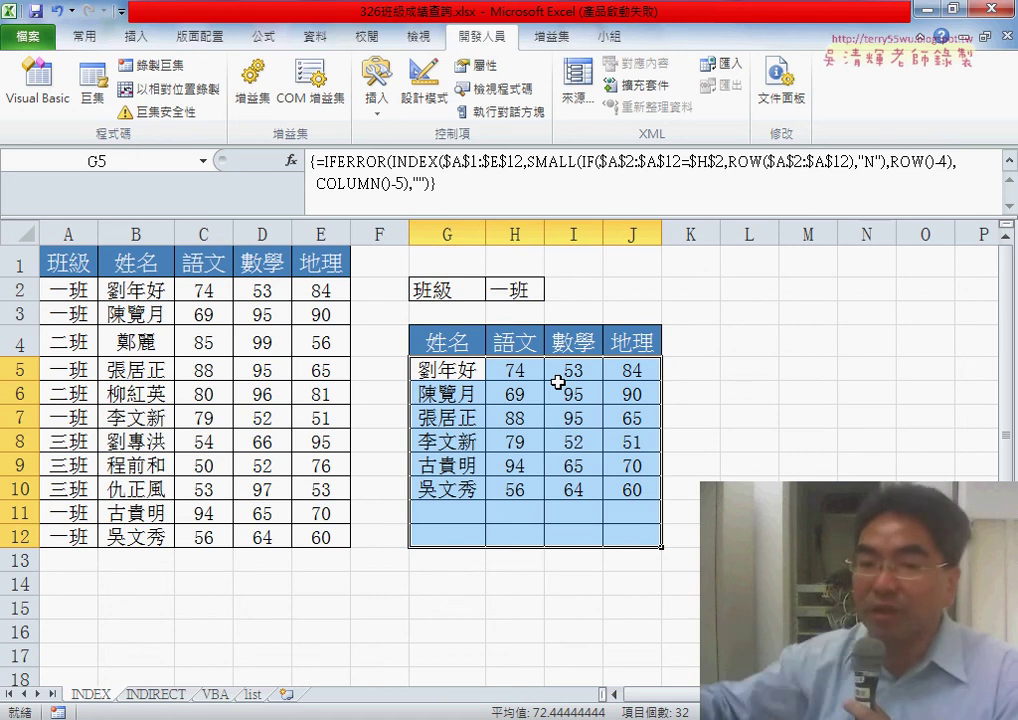
key(ctrl+1)
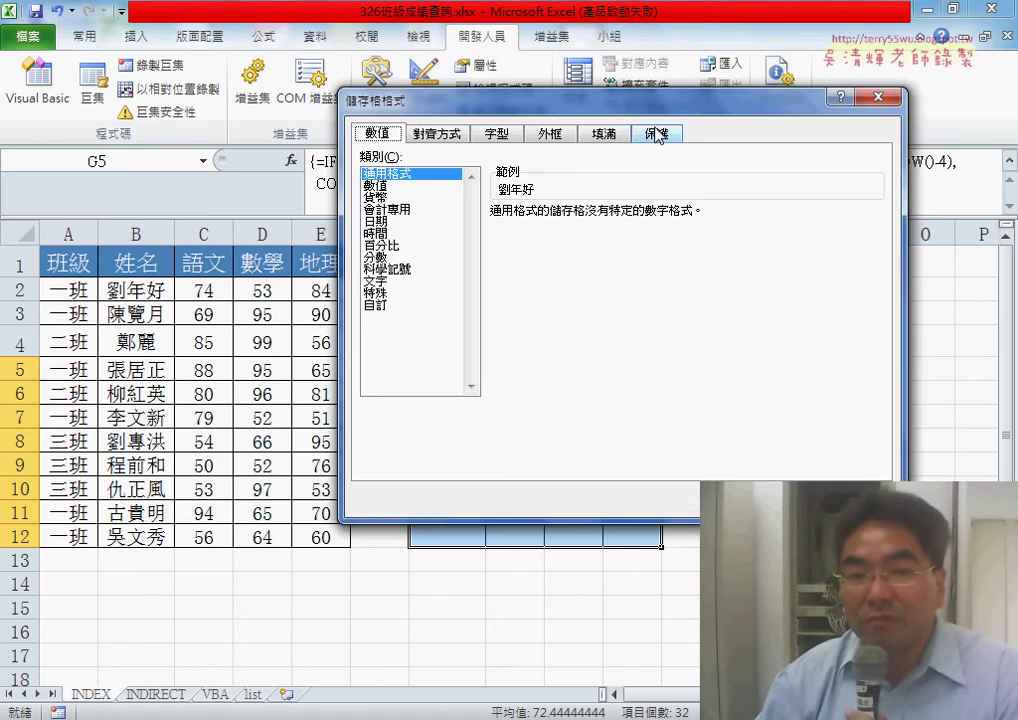
click(658, 136)
click(384, 180)
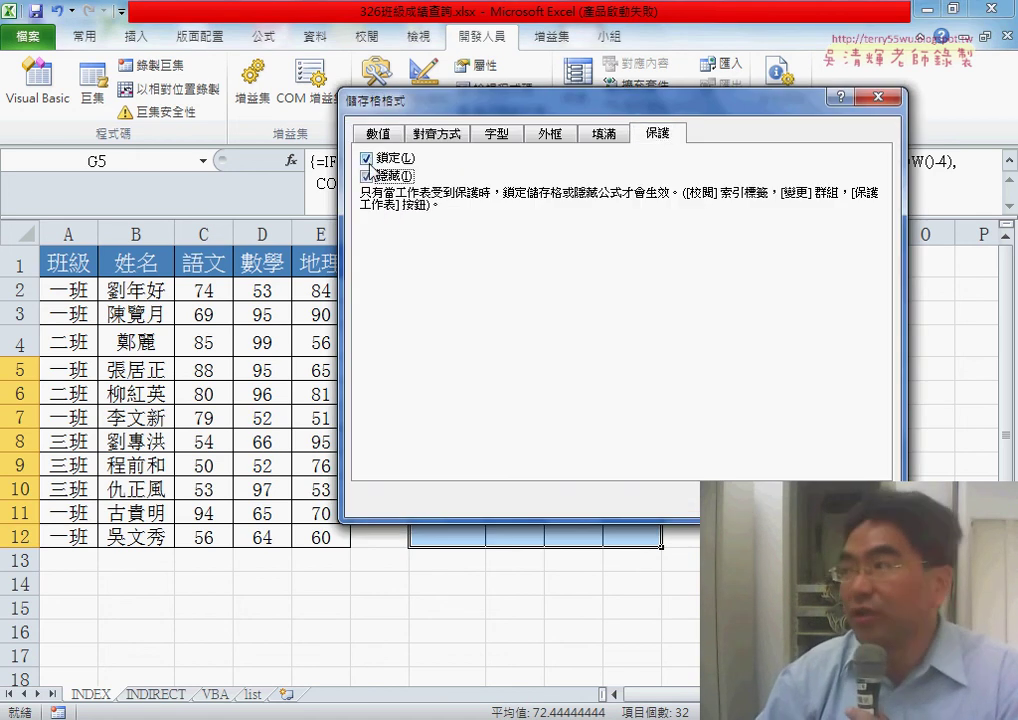
click(368, 160)
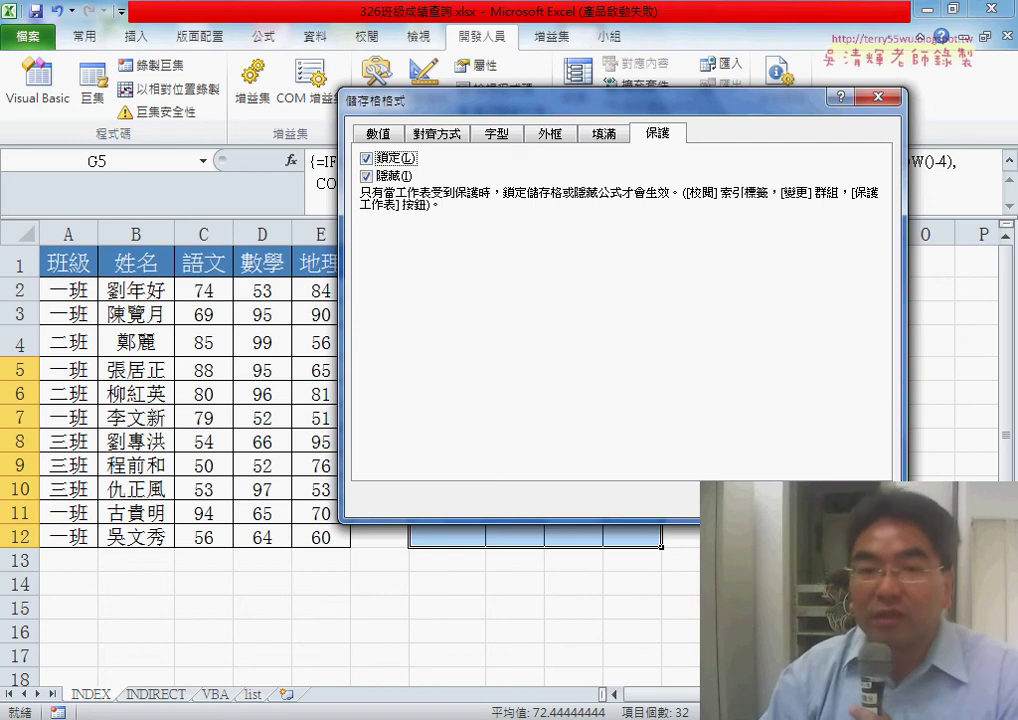
click(745, 500)
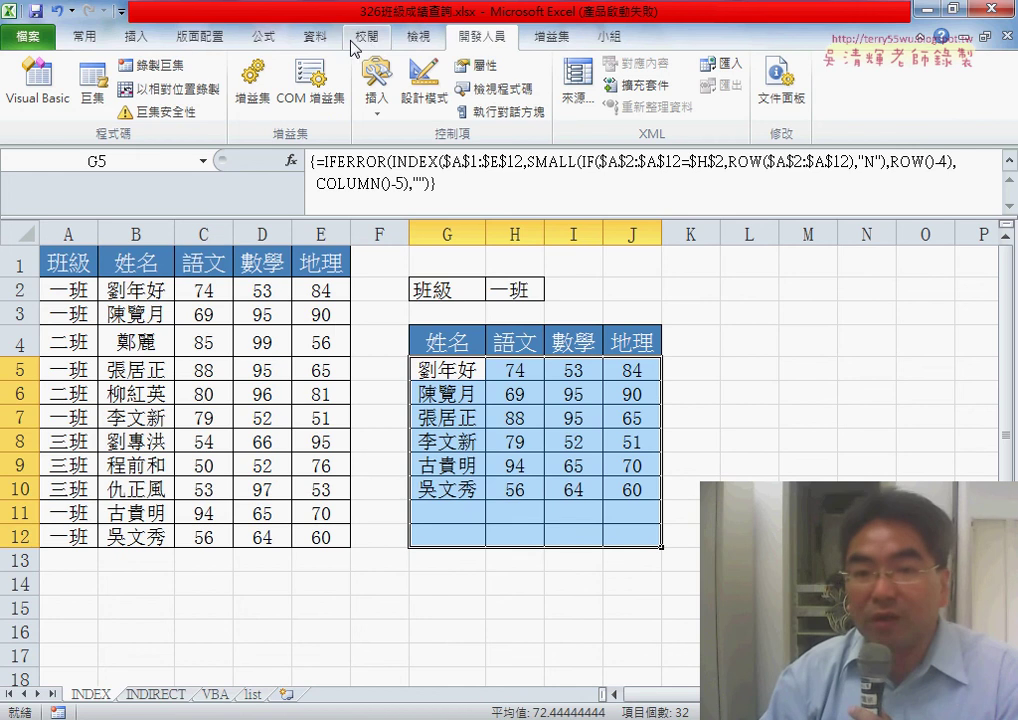
Protect the INDEX sheet with a password and check that G5's formula no longer shows.
click(358, 38)
click(601, 95)
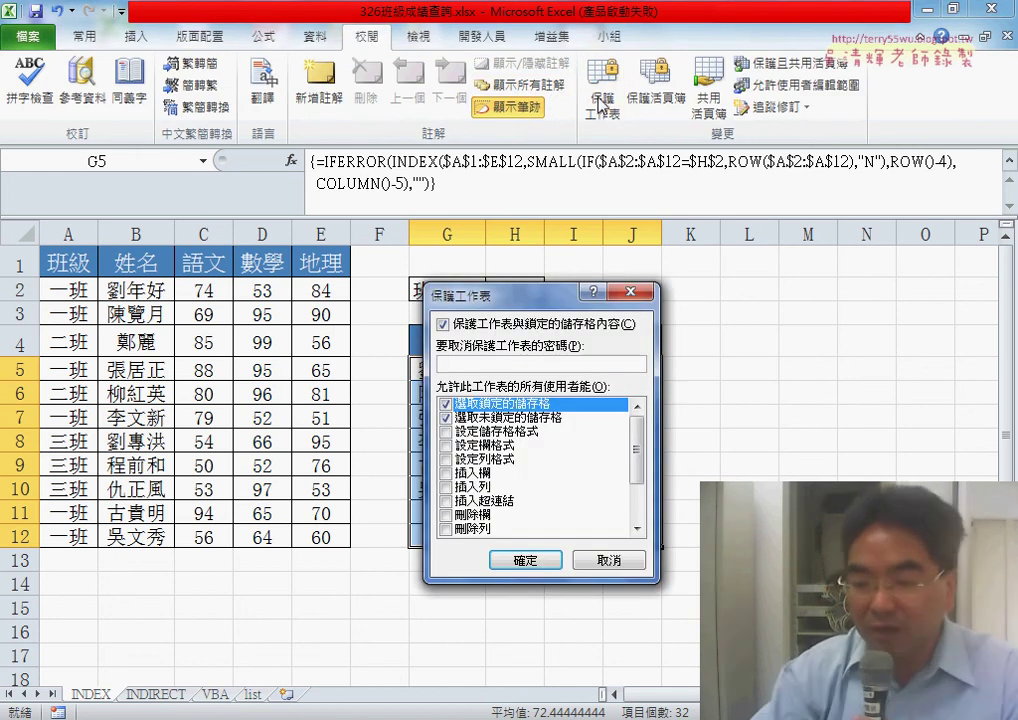
key(Return)
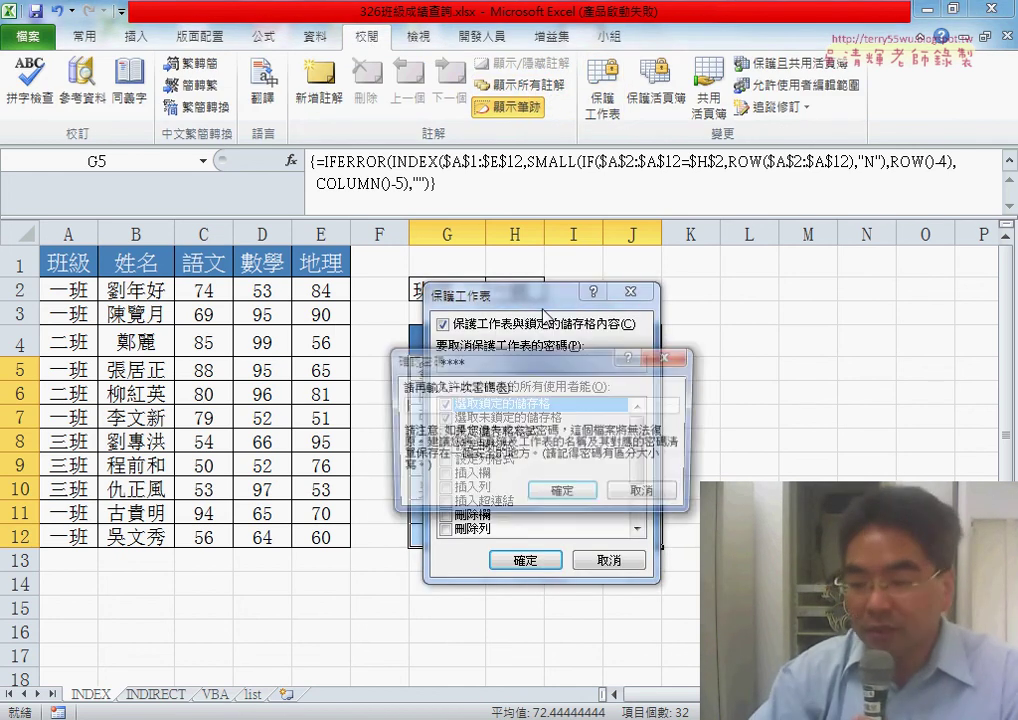
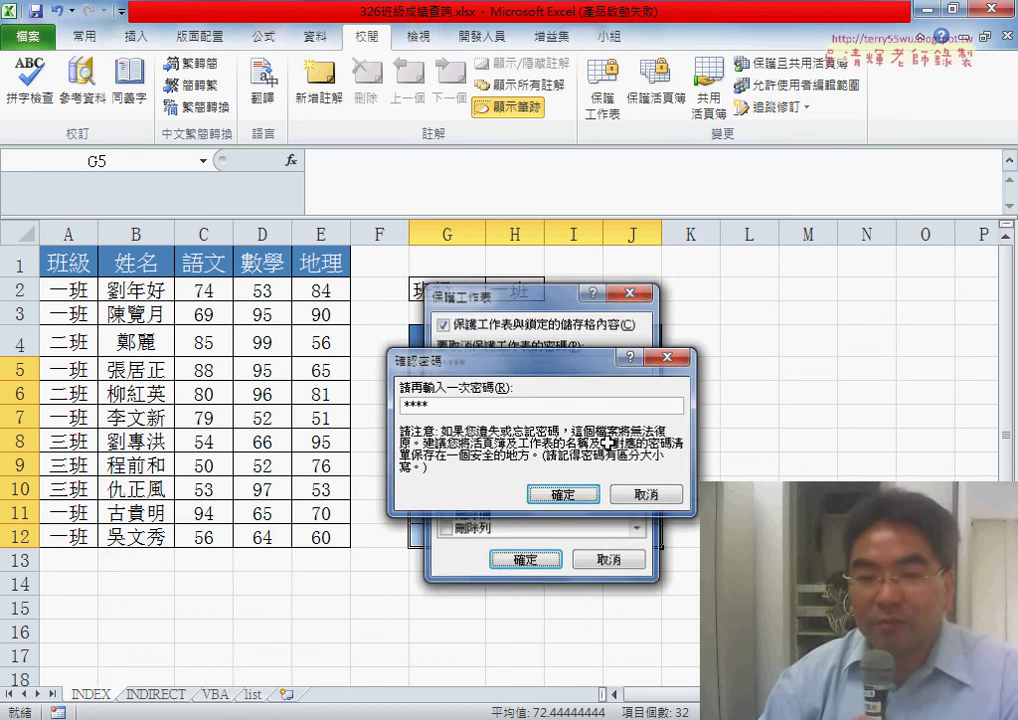
key(Return)
click(785, 463)
click(466, 368)
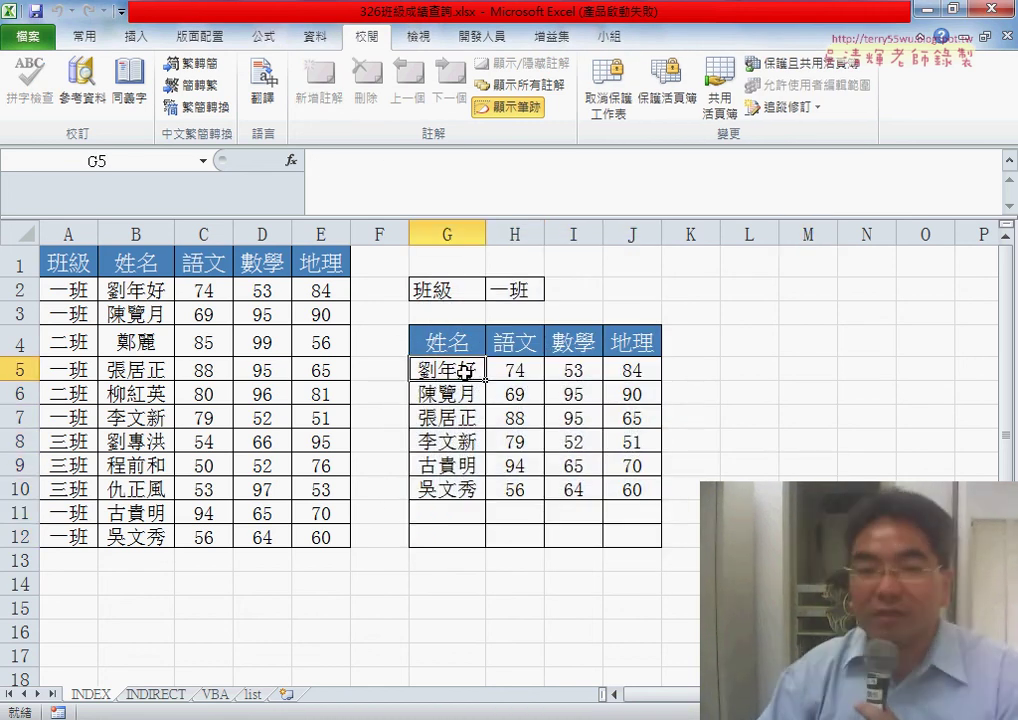
click(540, 291)
click(553, 291)
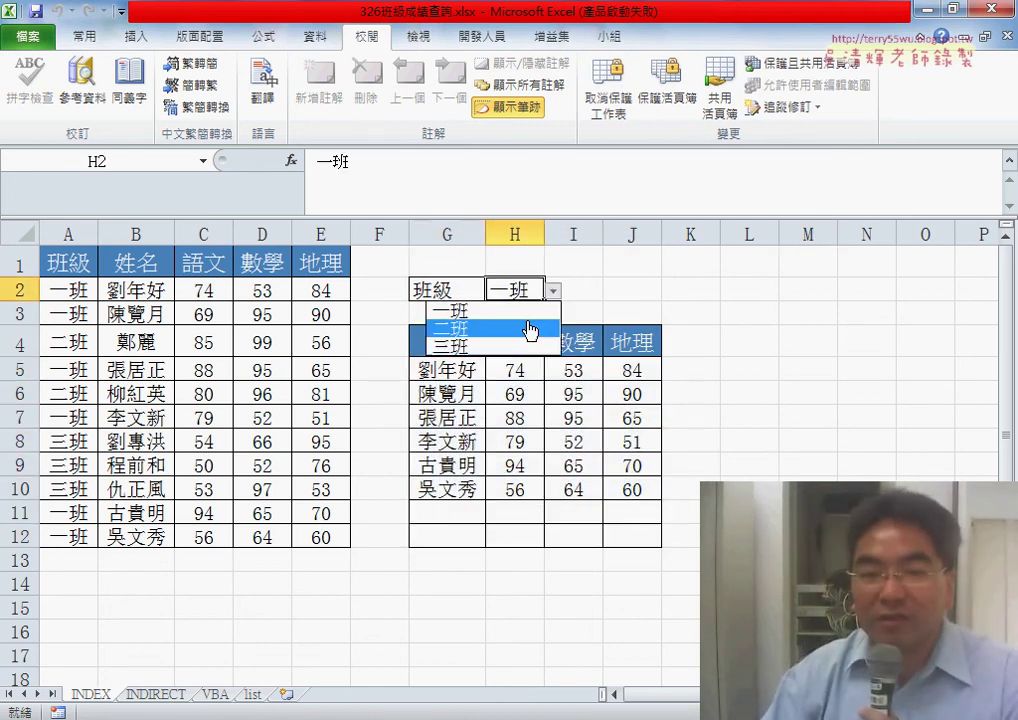
click(529, 328)
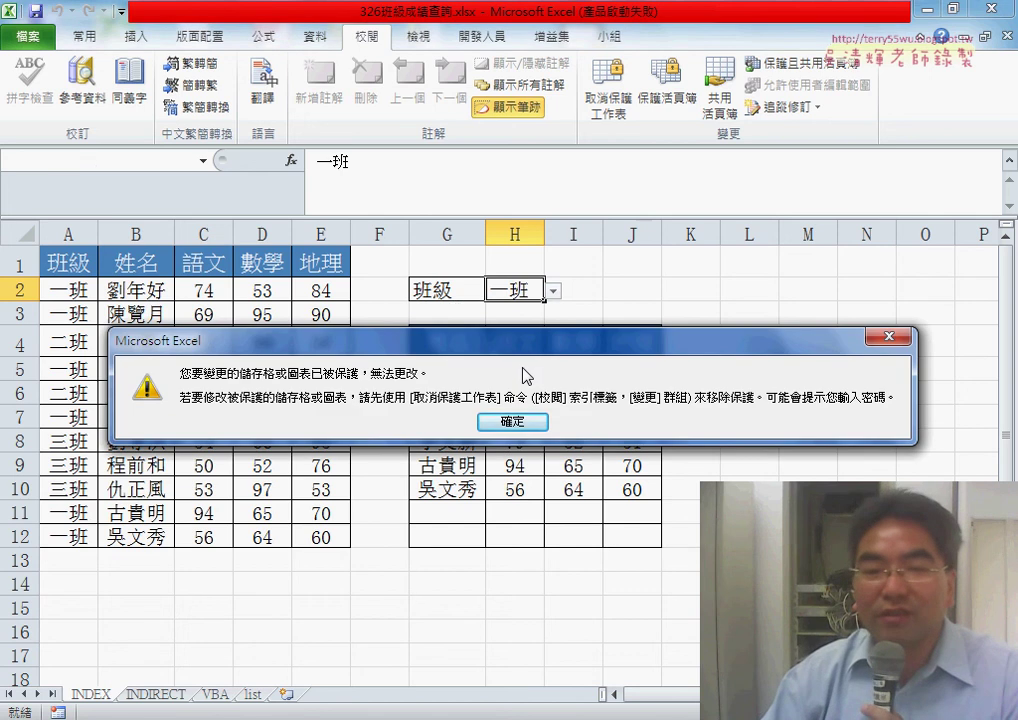
click(516, 424)
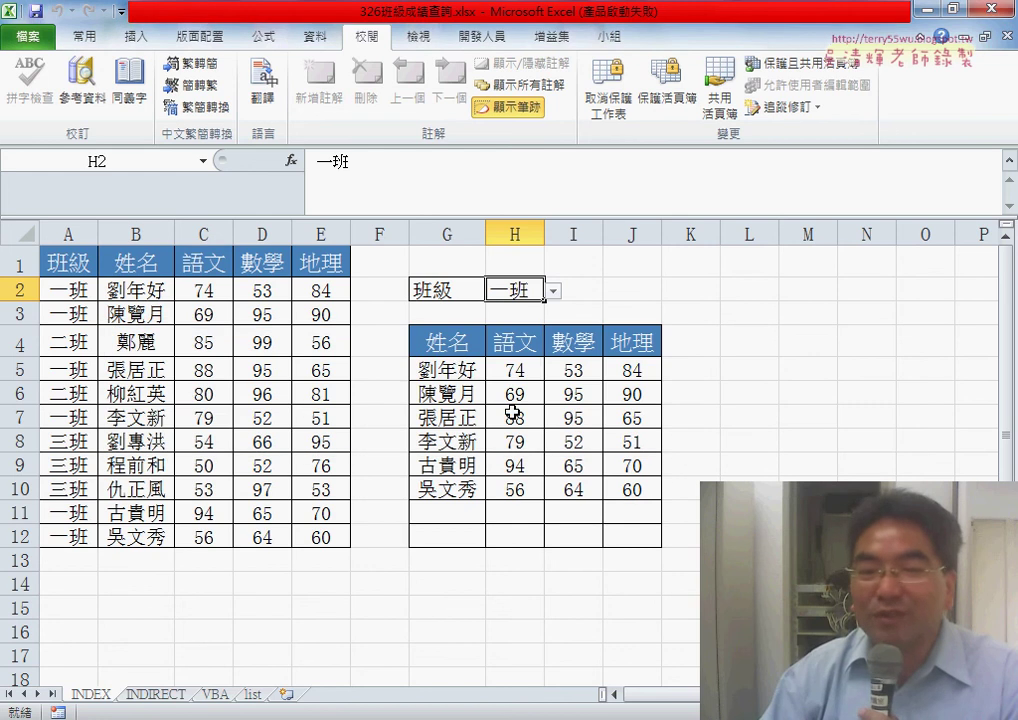
mouse_move(455, 367)
mouse_down()
mouse_move(552, 429)
mouse_move(629, 536)
mouse_up()
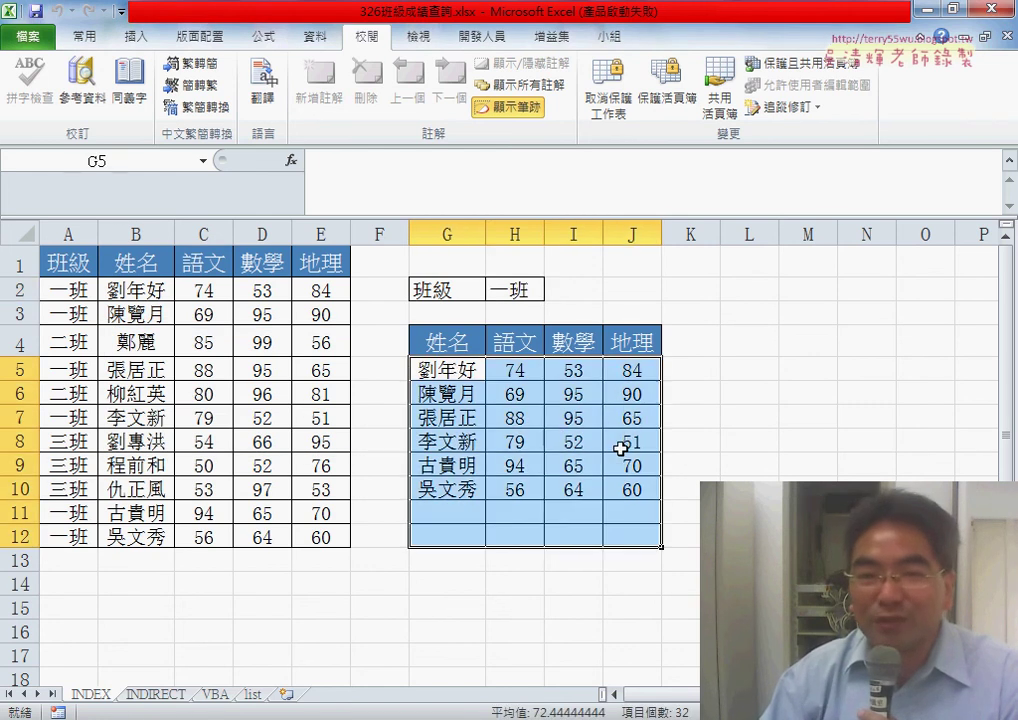
Unprotect the INDEX sheet with its password and unlock the G5:J12 results cells.
click(605, 95)
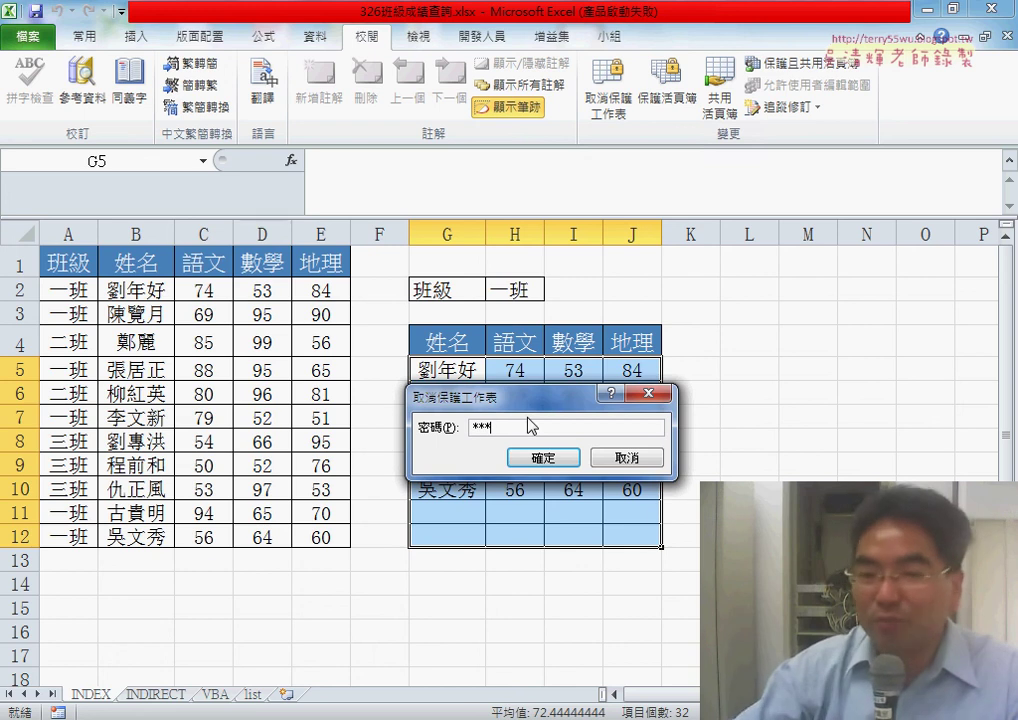
key(Return)
right_click(526, 418)
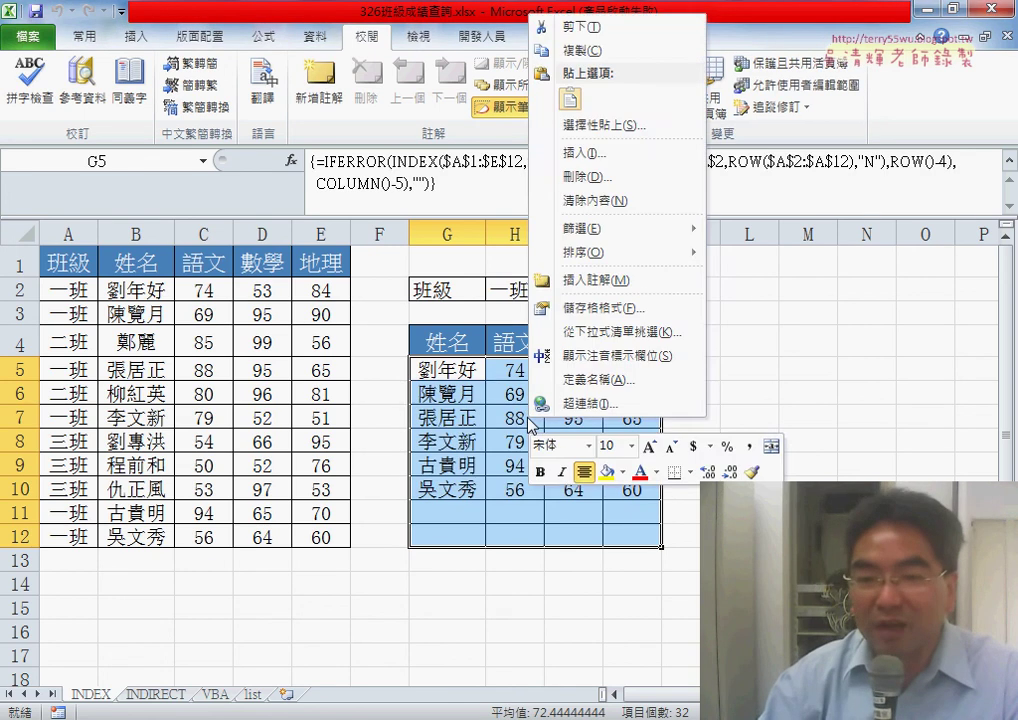
click(600, 313)
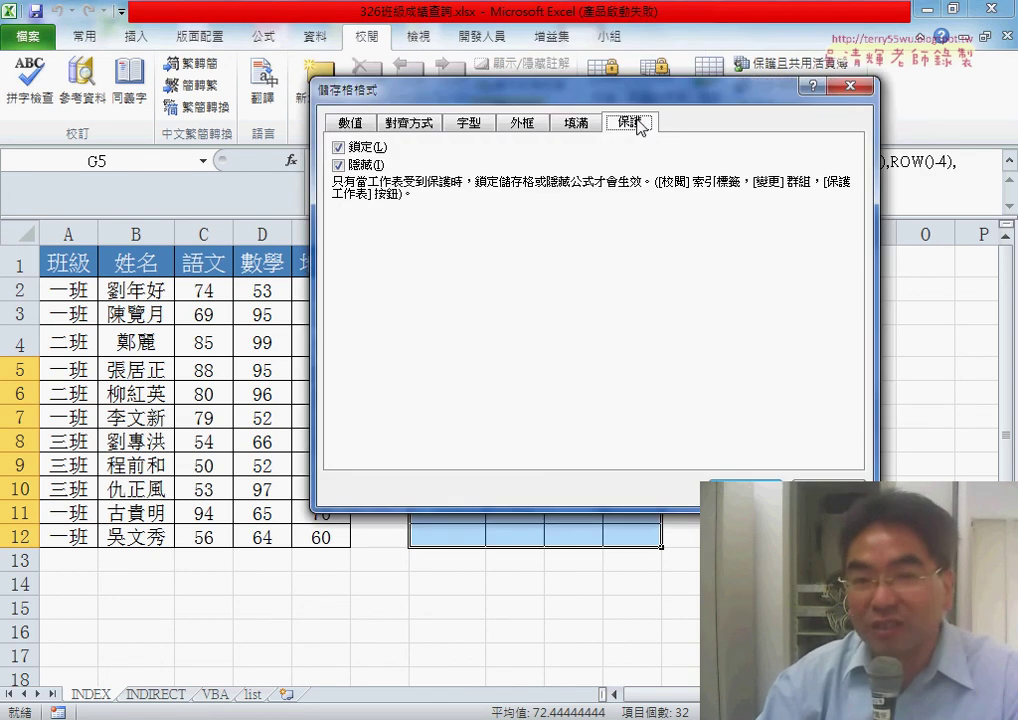
click(362, 148)
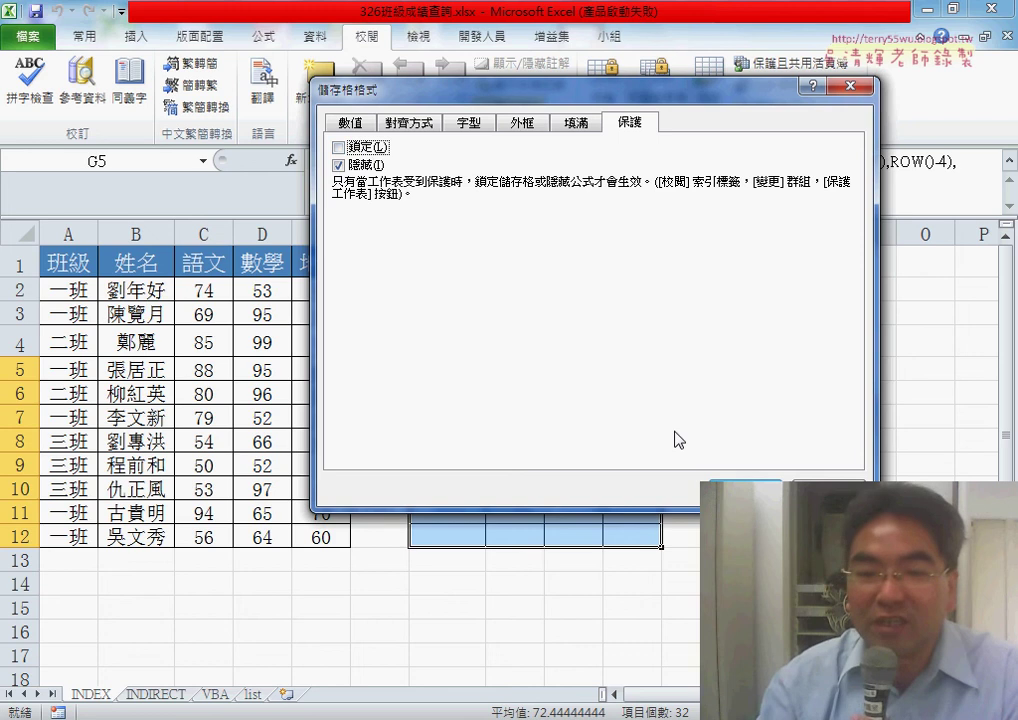
key(Return)
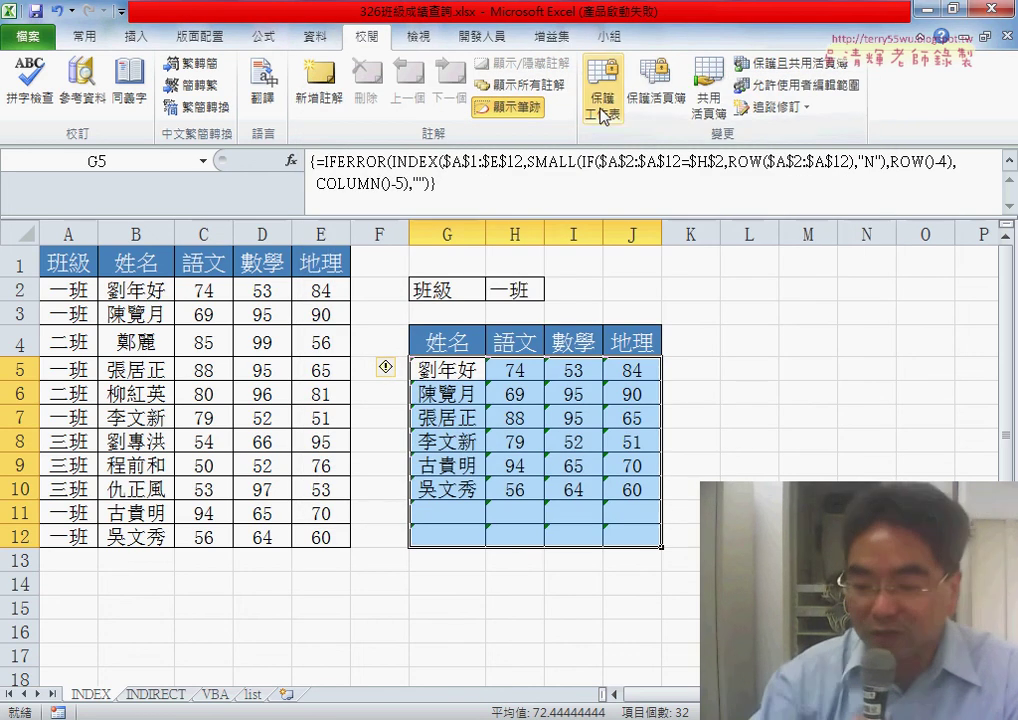
Re-protect the INDEX sheet, entering and confirming the password.
click(603, 92)
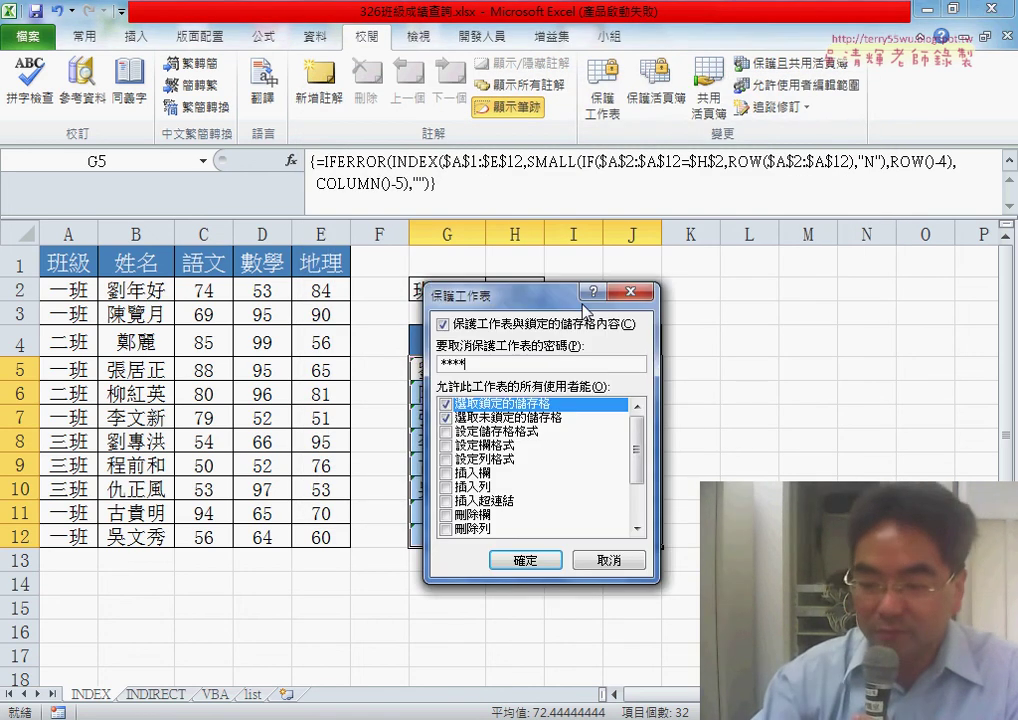
key(Return)
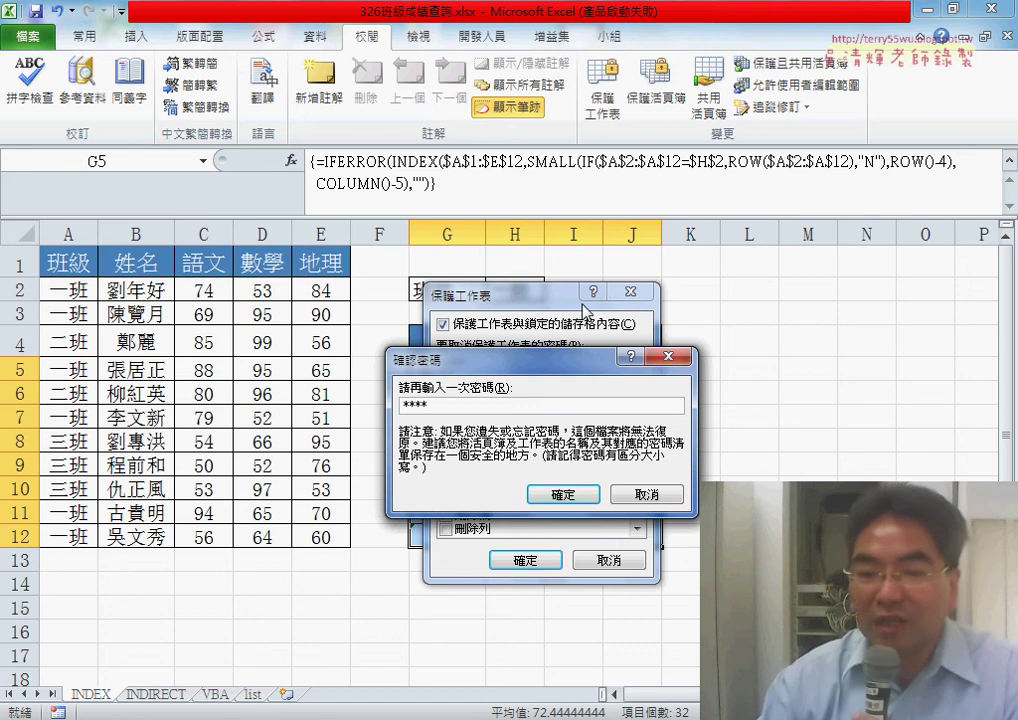
key(Return)
click(515, 290)
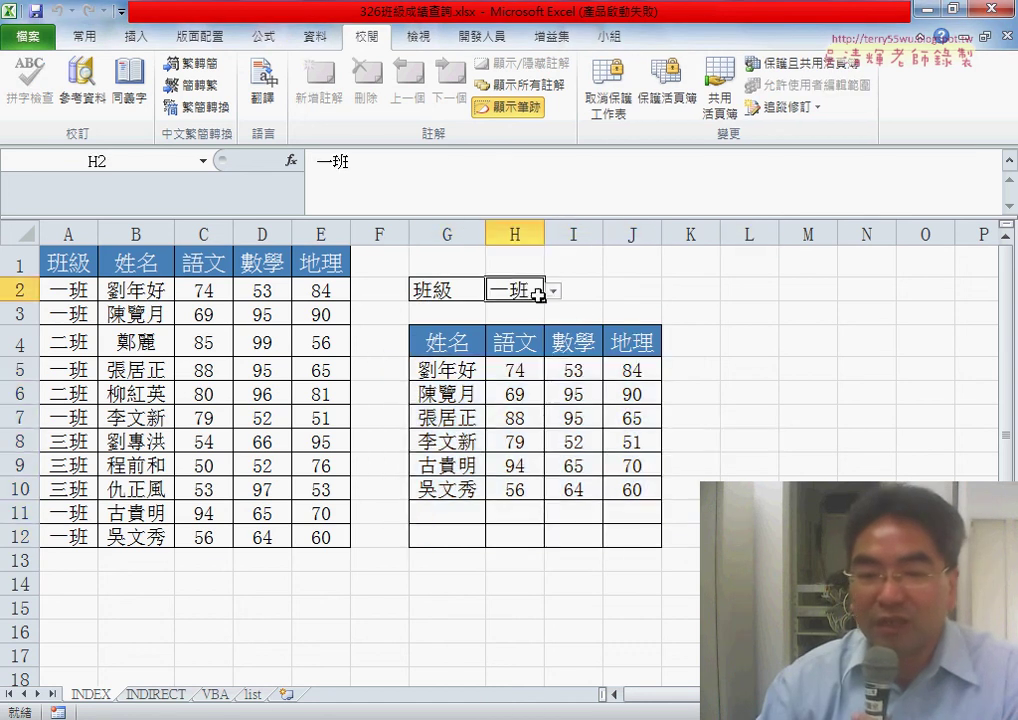
click(552, 290)
click(538, 330)
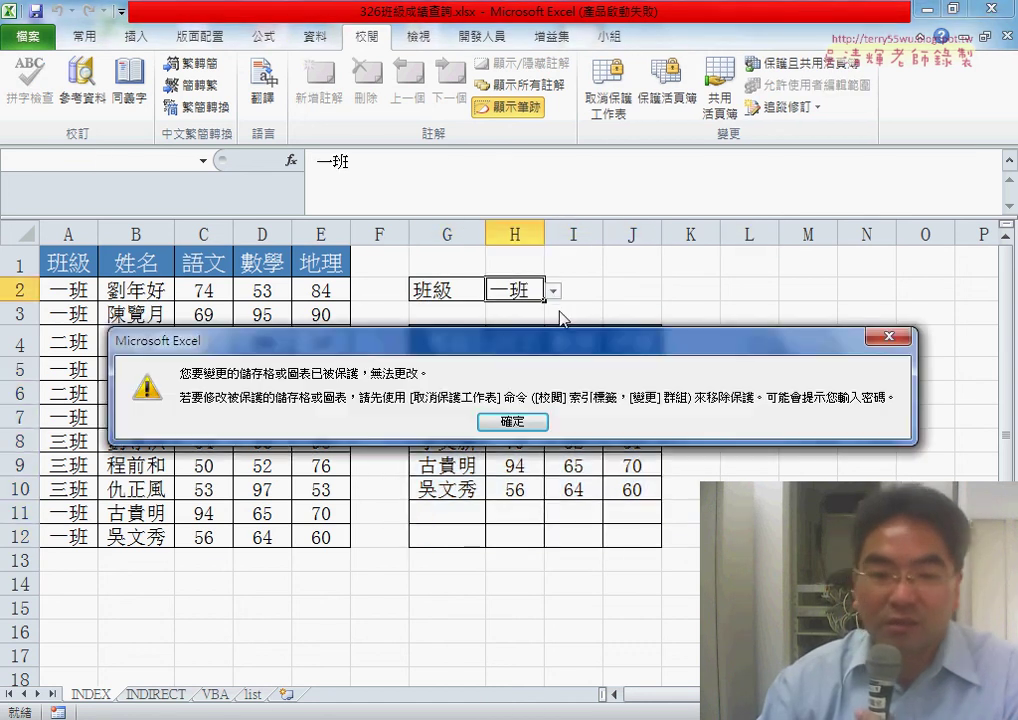
click(512, 423)
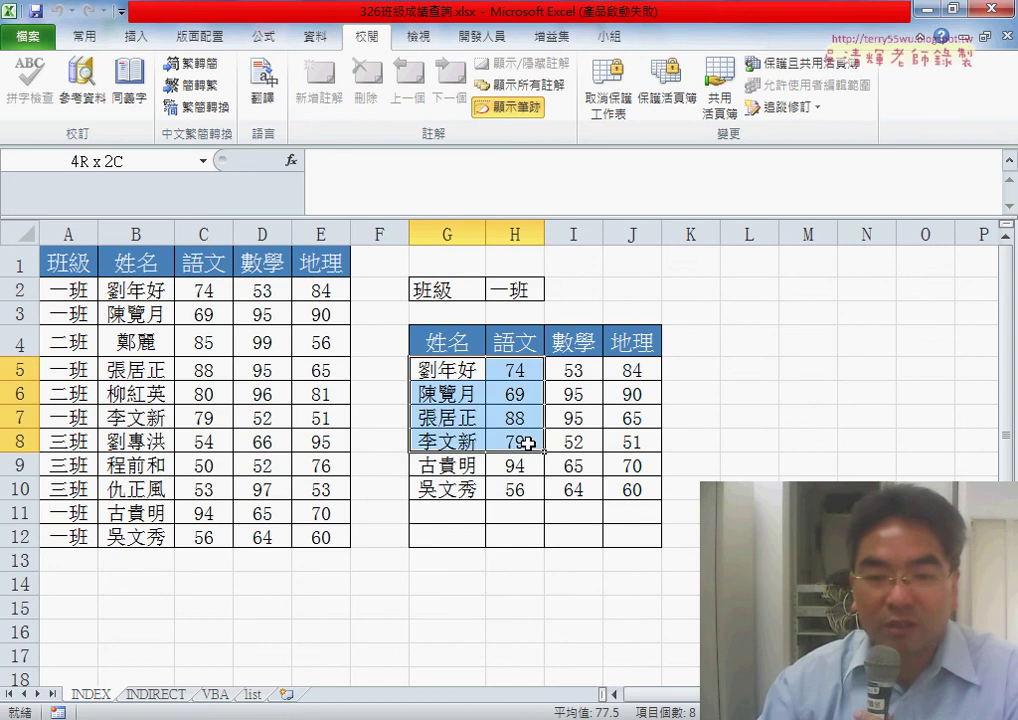
drag(467, 381, 618, 530)
Remove the INDEX sheet's protection by entering its password.
right_click(598, 452)
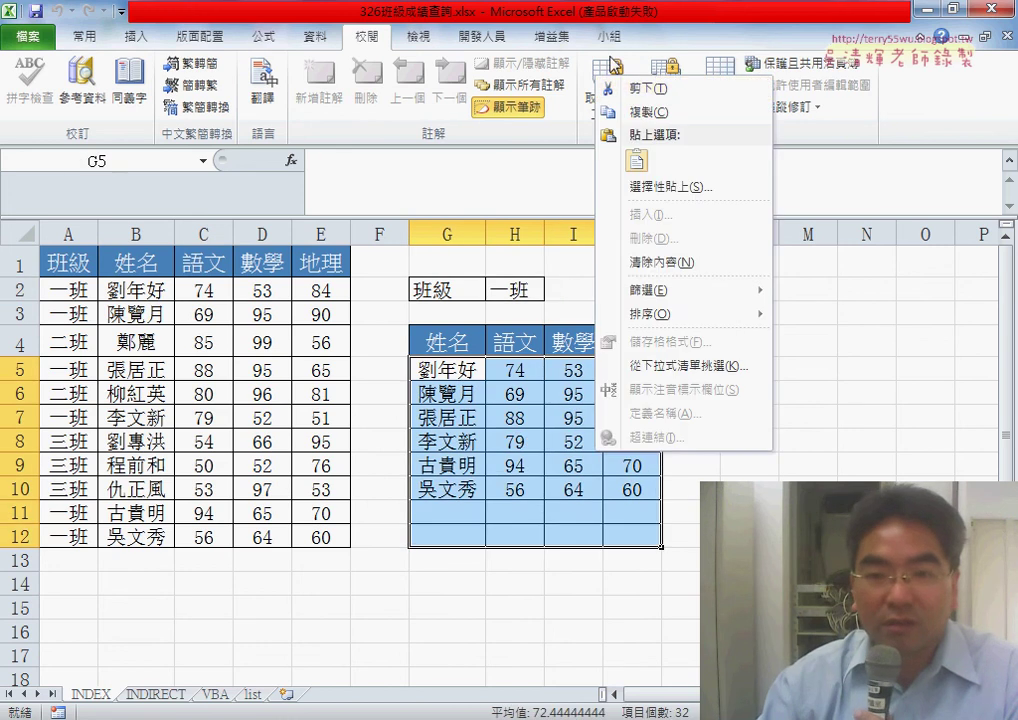
click(651, 80)
click(608, 90)
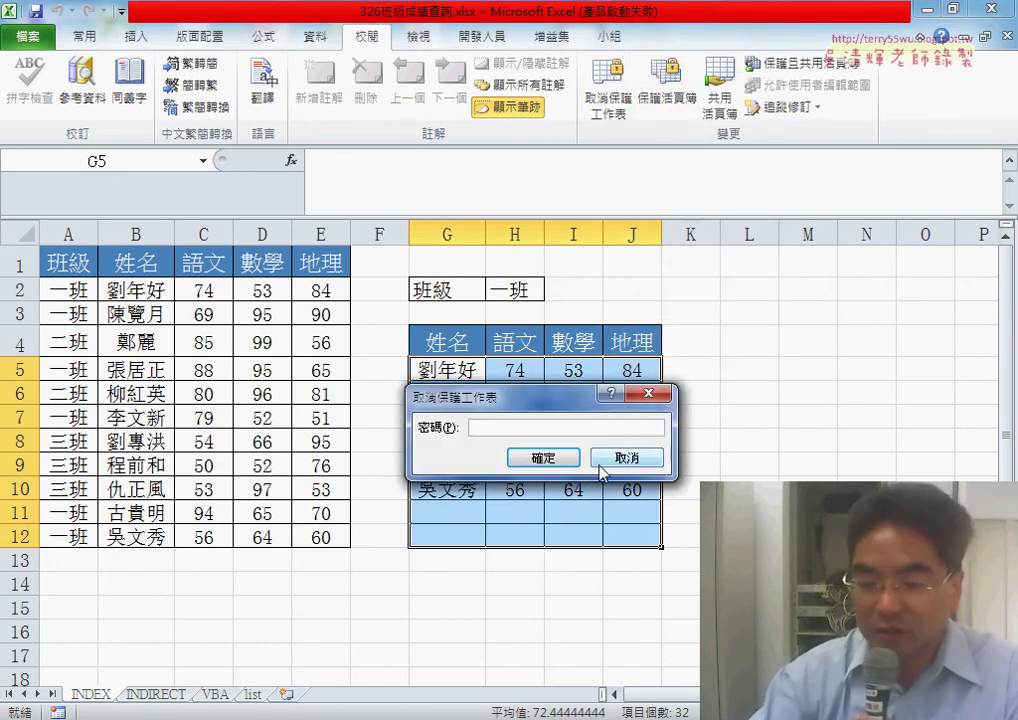
text(****)
key(Return)
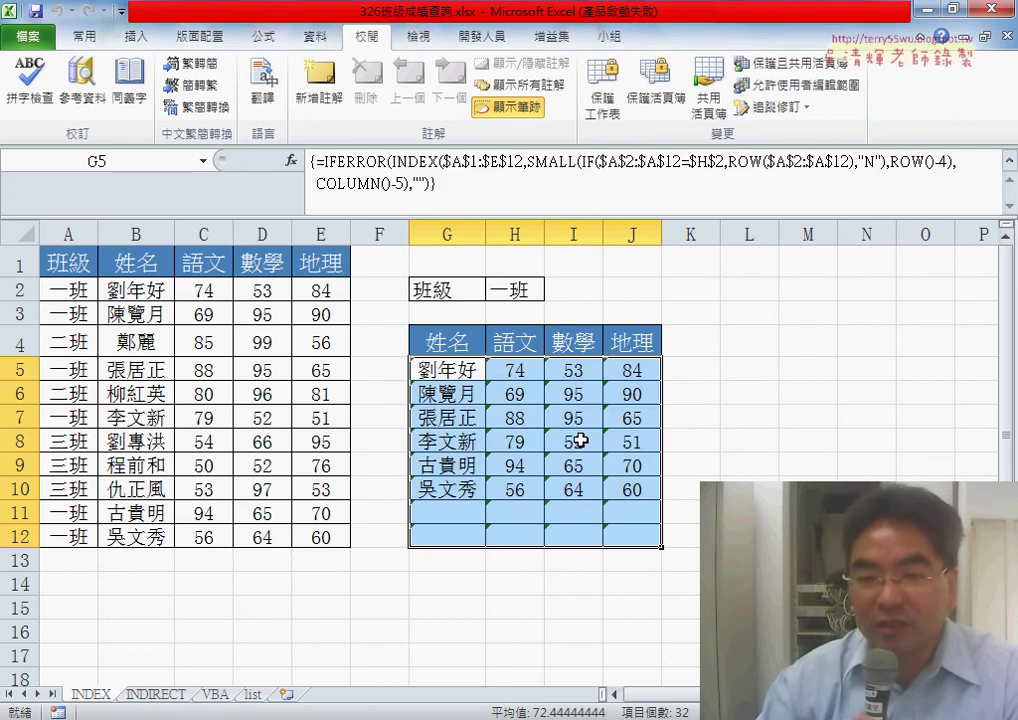
Review G5:J12's protection settings, leaving them unlocked and hidden, then select H2.
right_click(529, 413)
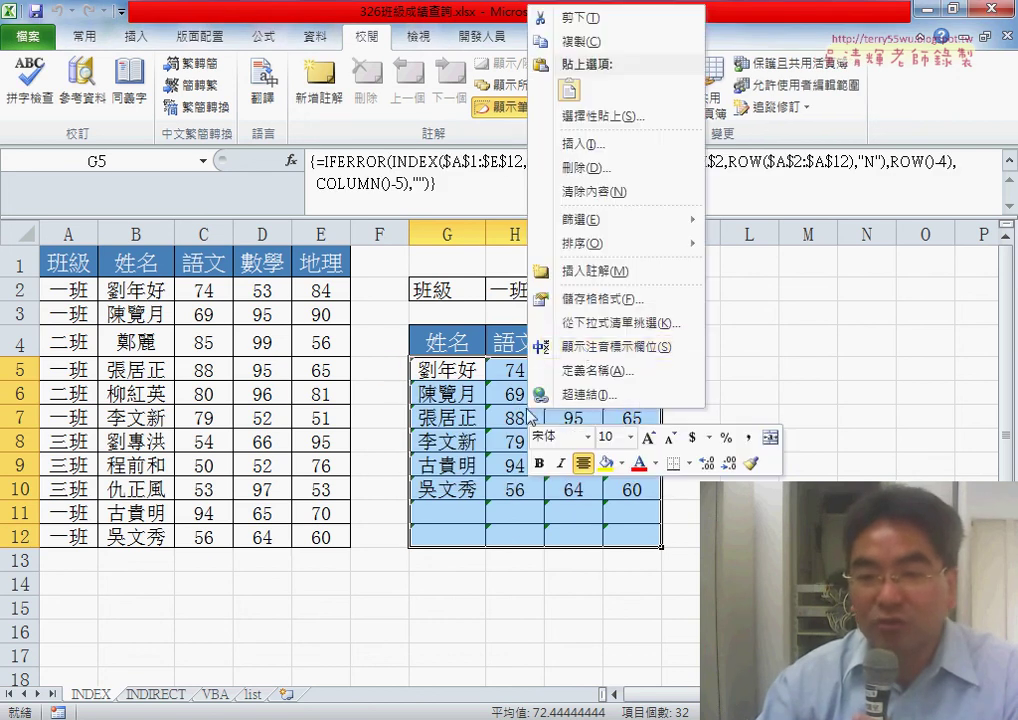
click(600, 299)
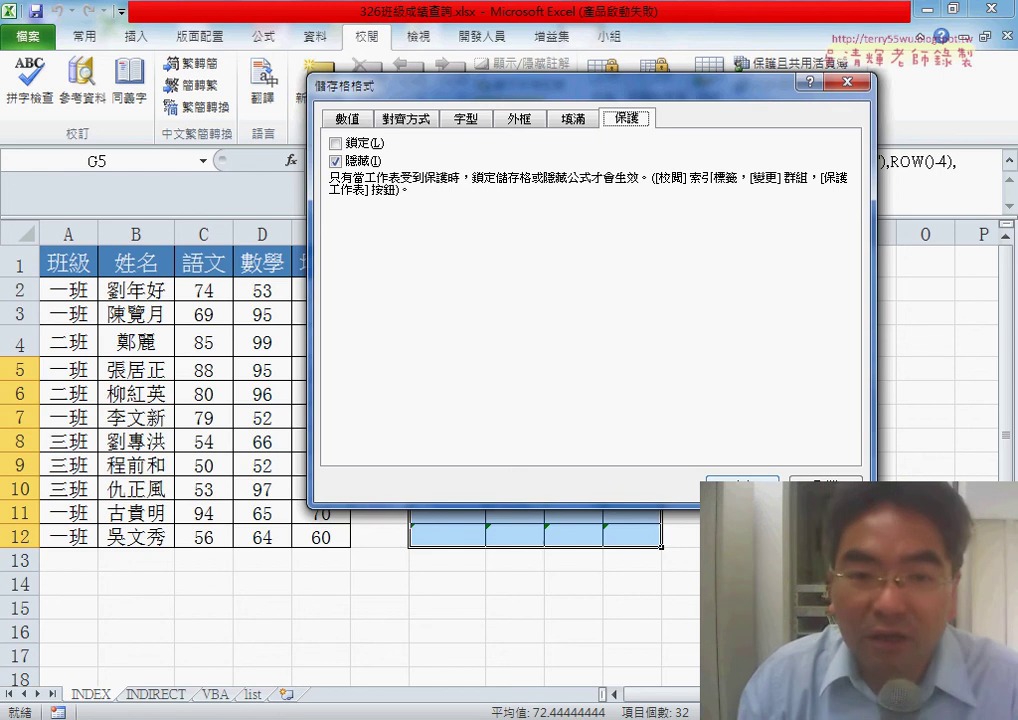
key(Return)
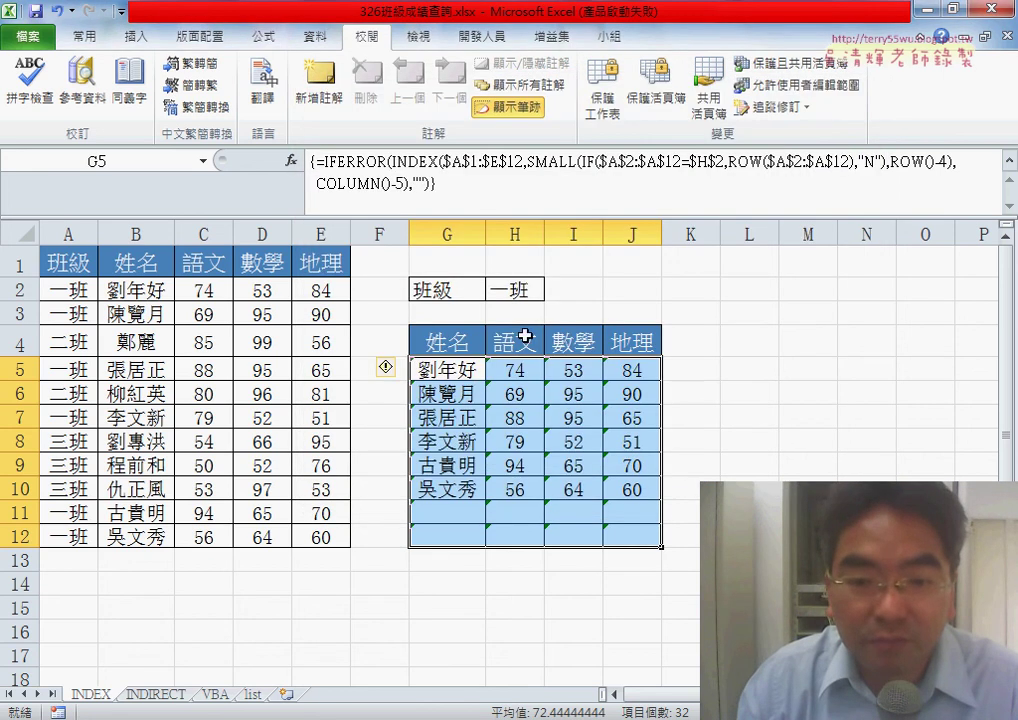
click(516, 290)
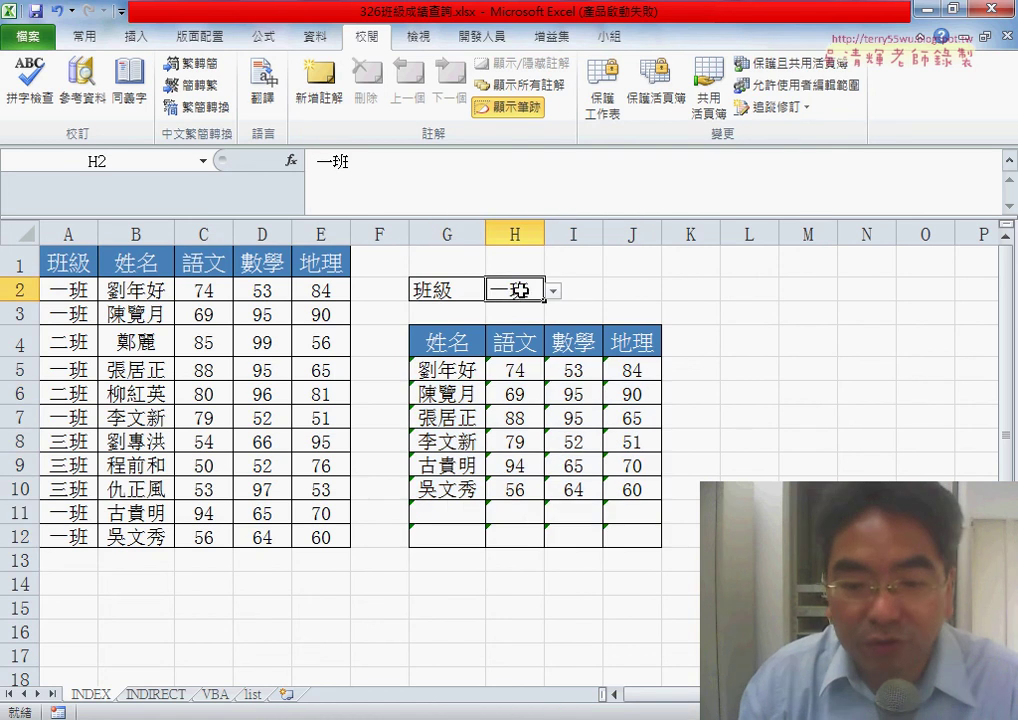
Inspect H2's protection settings without changing them.
right_click(520, 290)
click(598, 585)
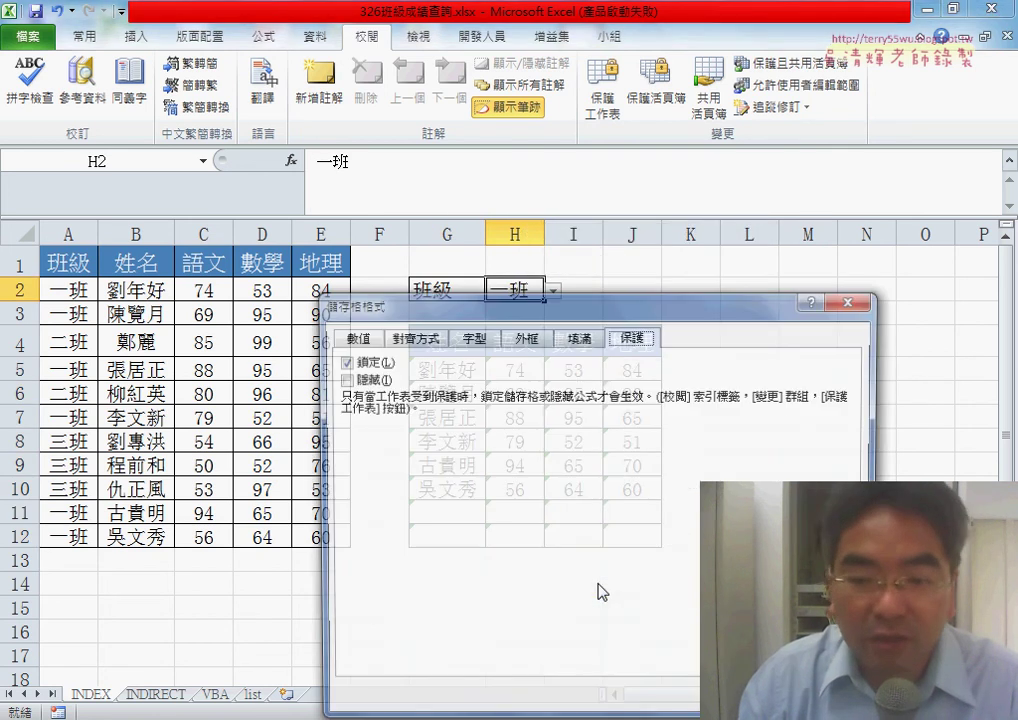
key(Escape)
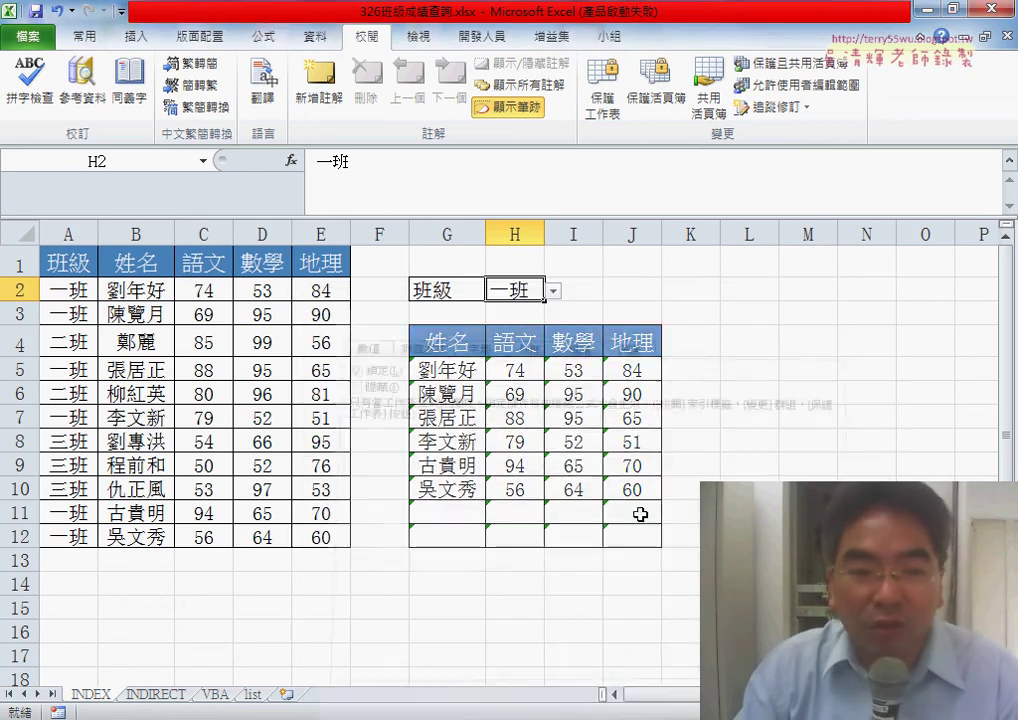
Clear the Locked setting for every cell on the sheet, then reselect G5:J12.
click(19, 233)
right_click(340, 344)
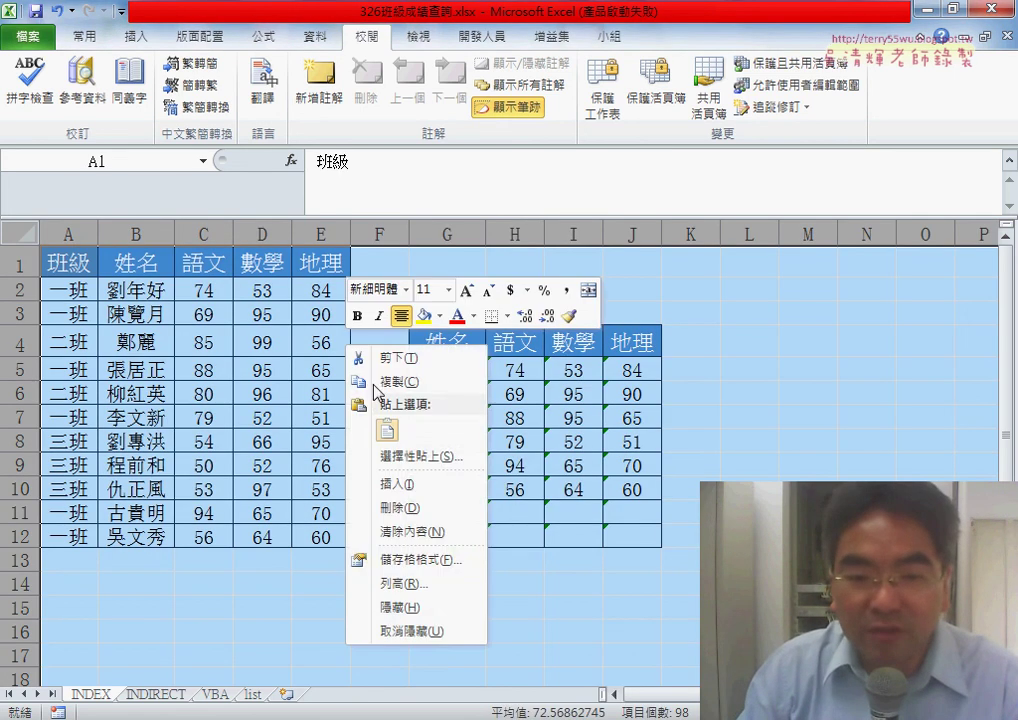
click(430, 551)
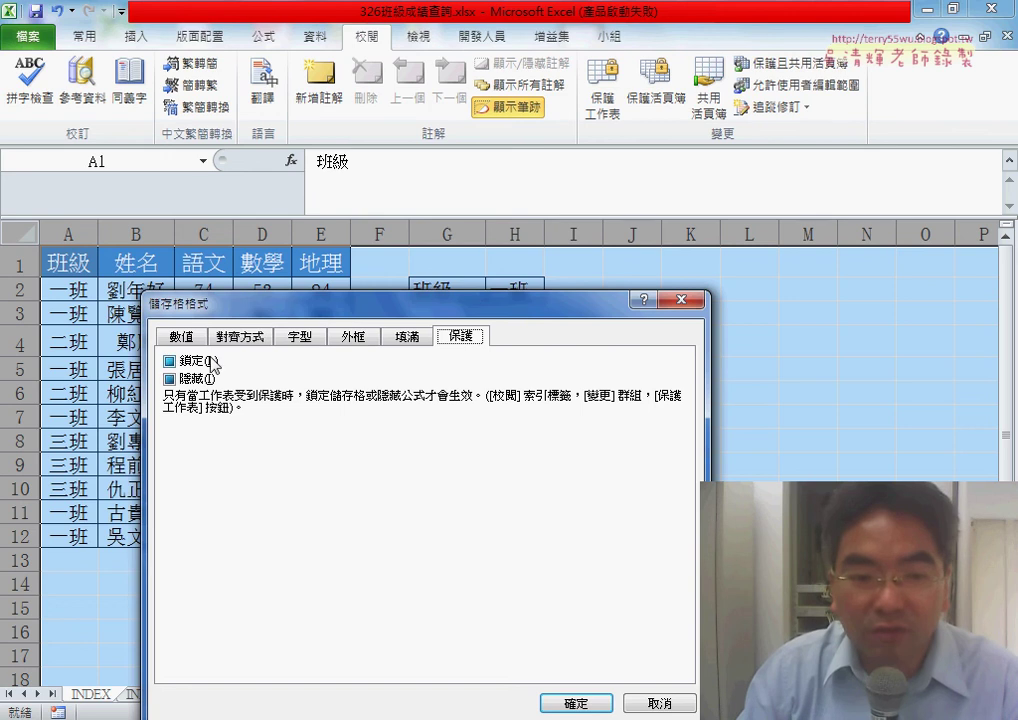
click(170, 362)
click(170, 362)
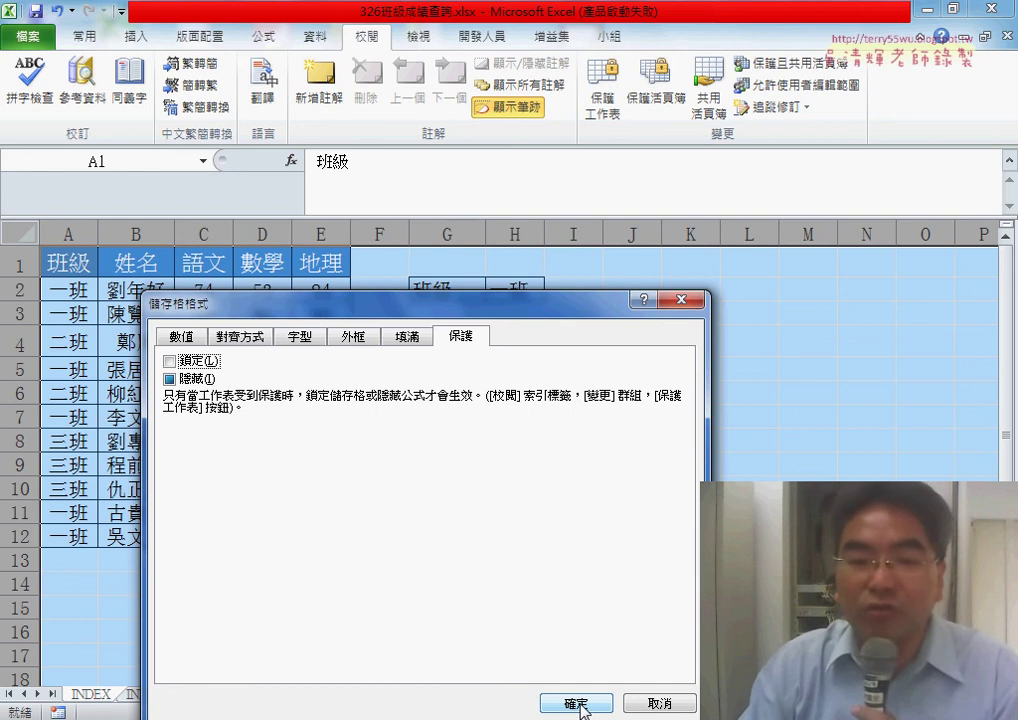
click(576, 704)
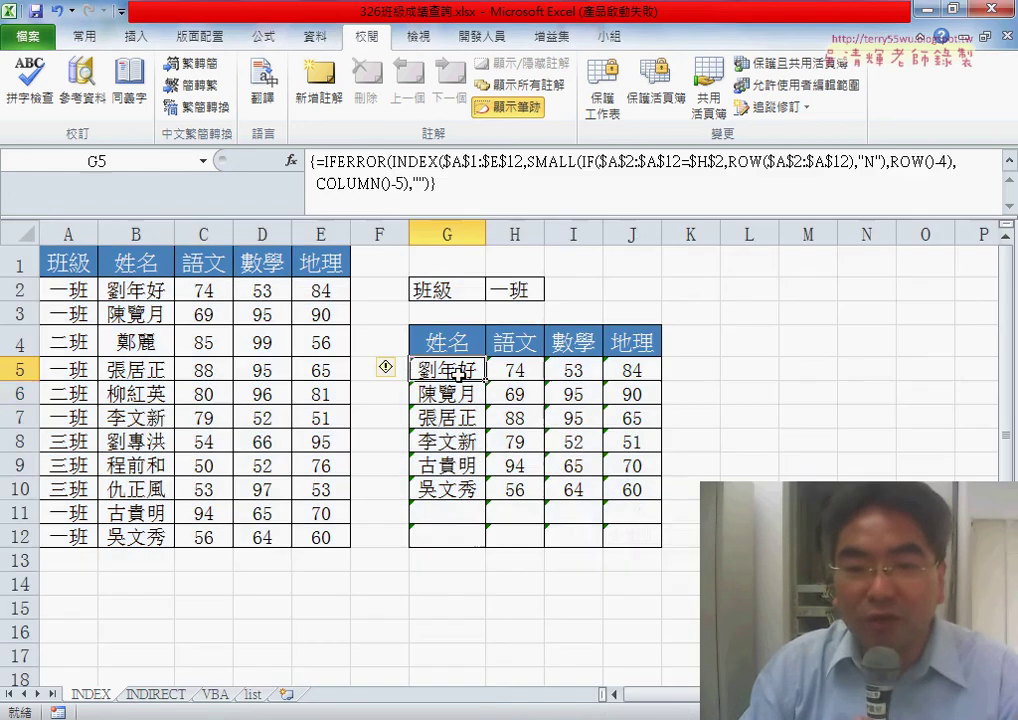
mouse_move(432, 370)
mouse_down()
mouse_move(613, 490)
mouse_move(629, 537)
mouse_up()
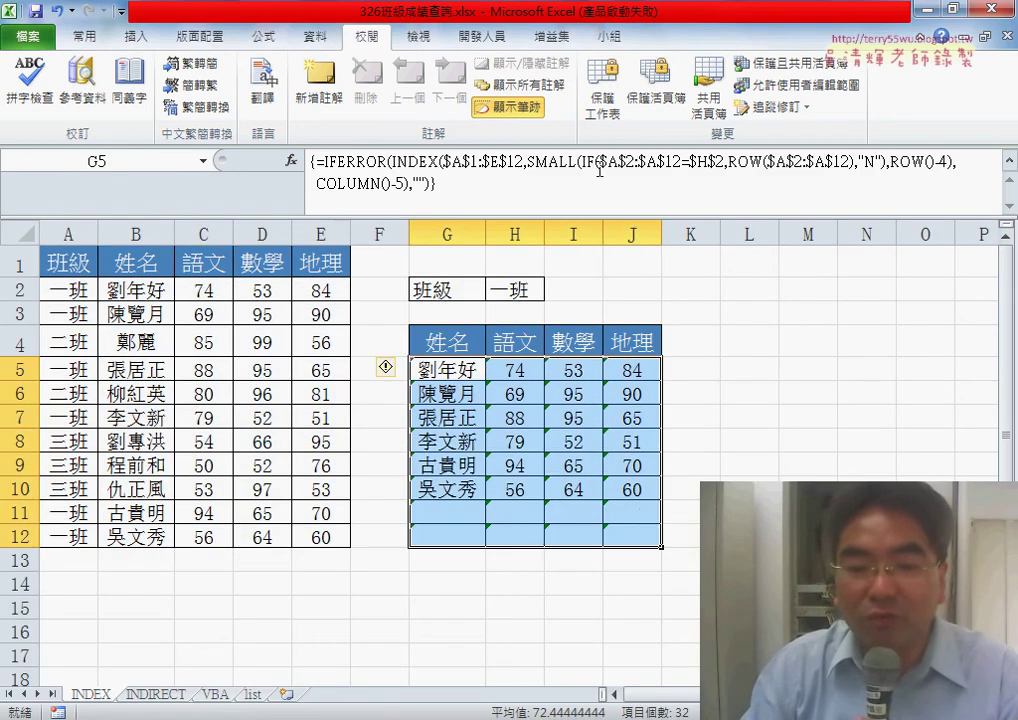
Protect the INDEX sheet with a password, with every cell including H2 unlocked.
right_click(527, 447)
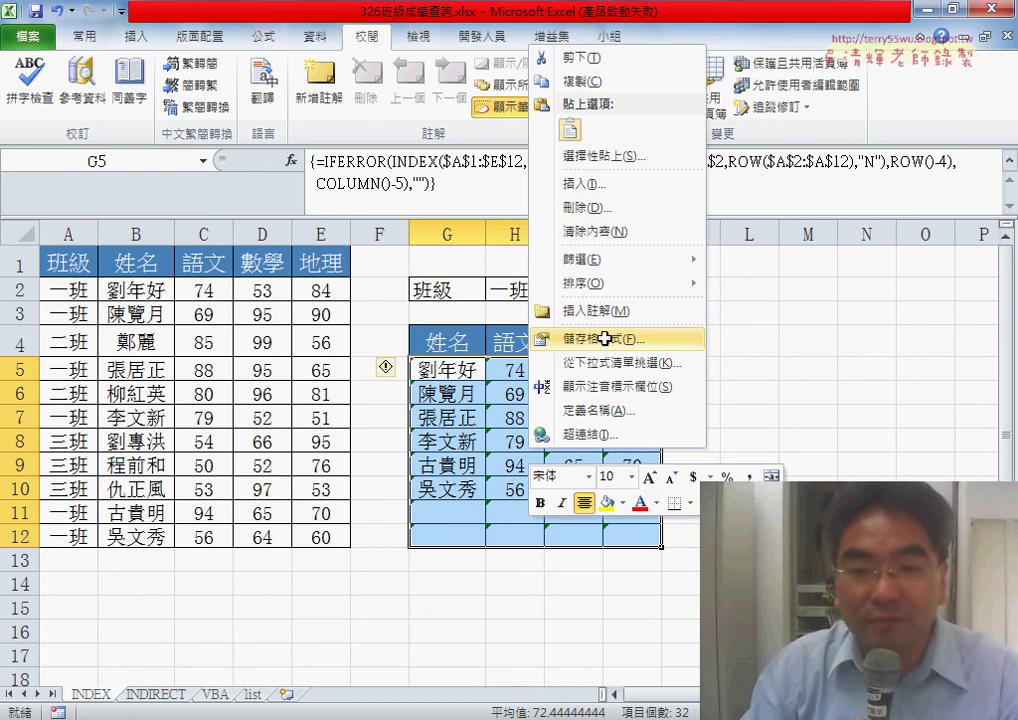
click(610, 400)
key(Return)
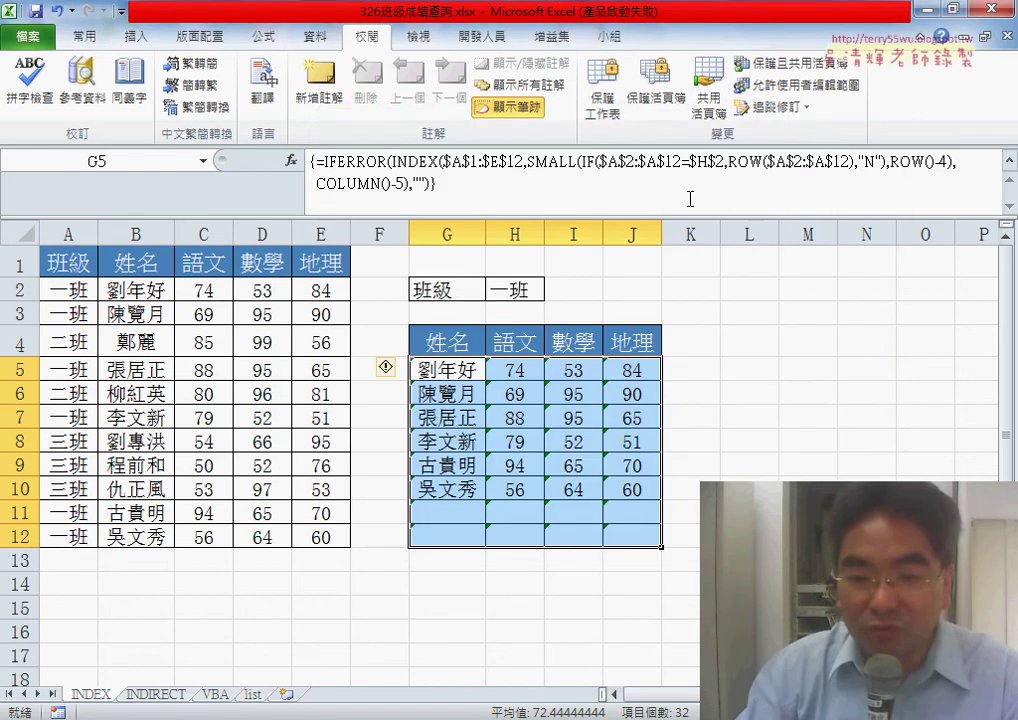
click(603, 95)
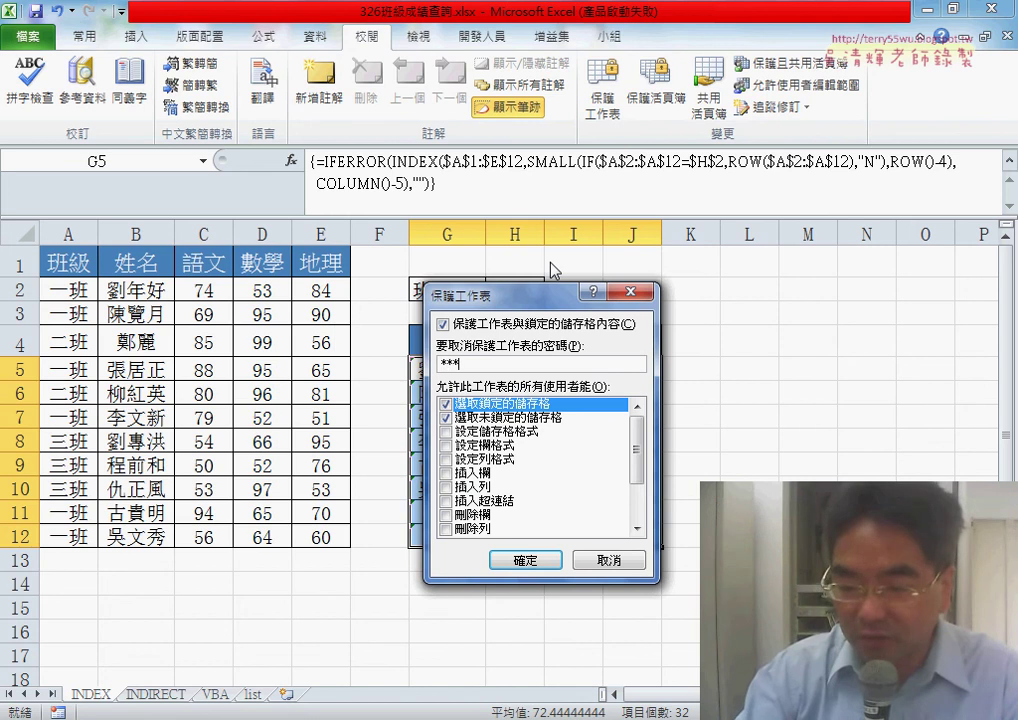
key(Return)
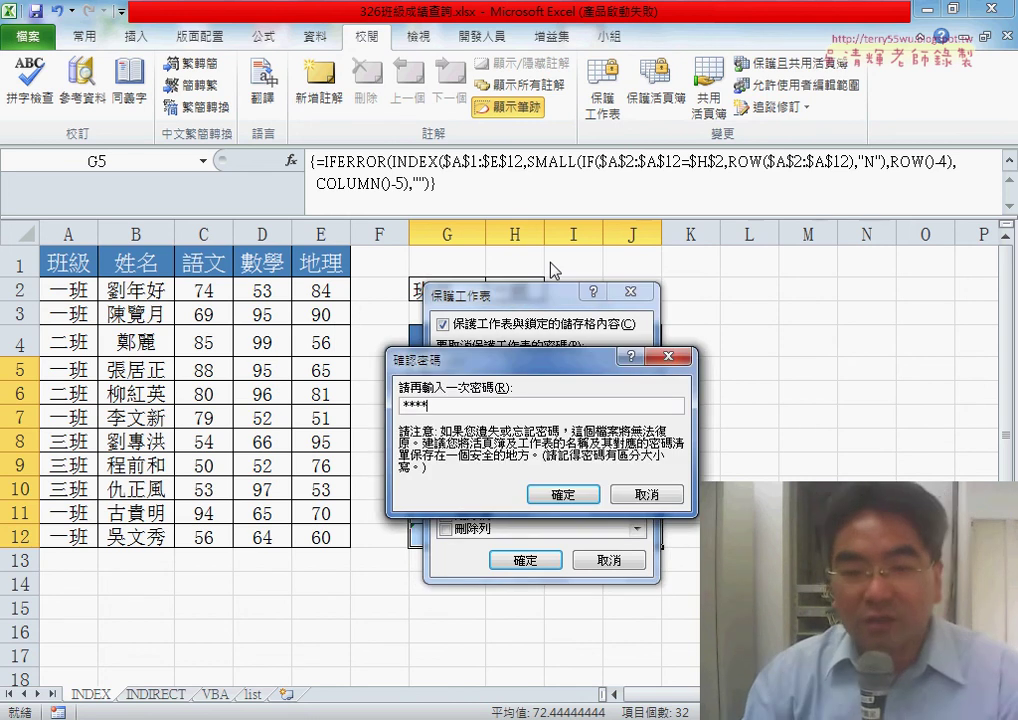
key(Return)
click(740, 415)
Change H2's class to 二班 and then to 三班 to list its three students.
click(515, 293)
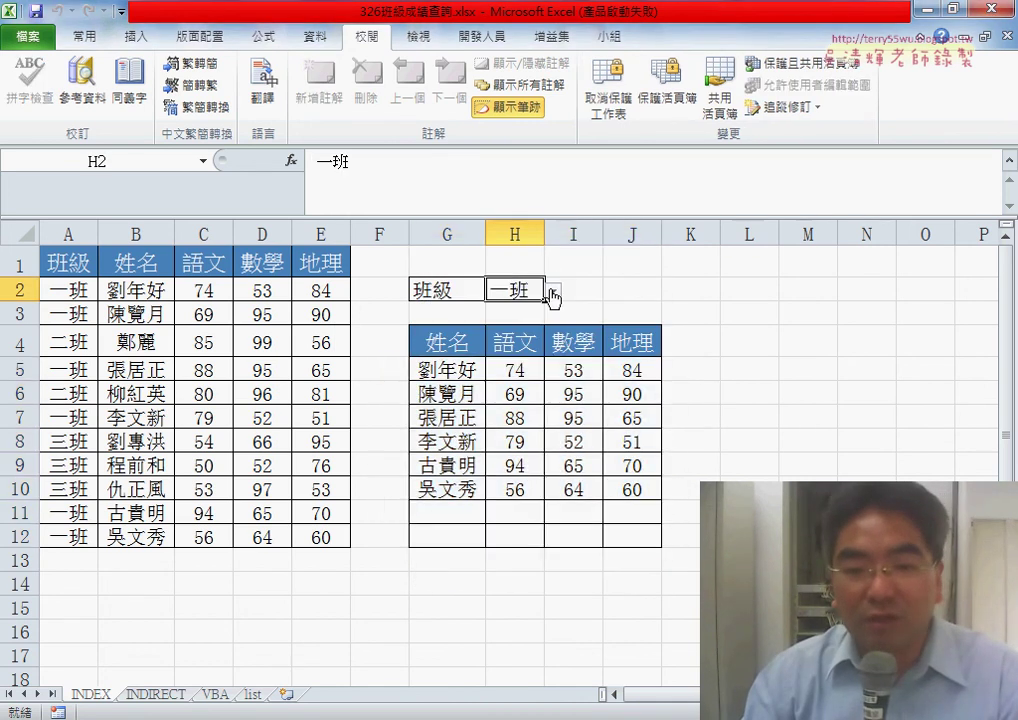
click(553, 290)
click(445, 336)
click(552, 291)
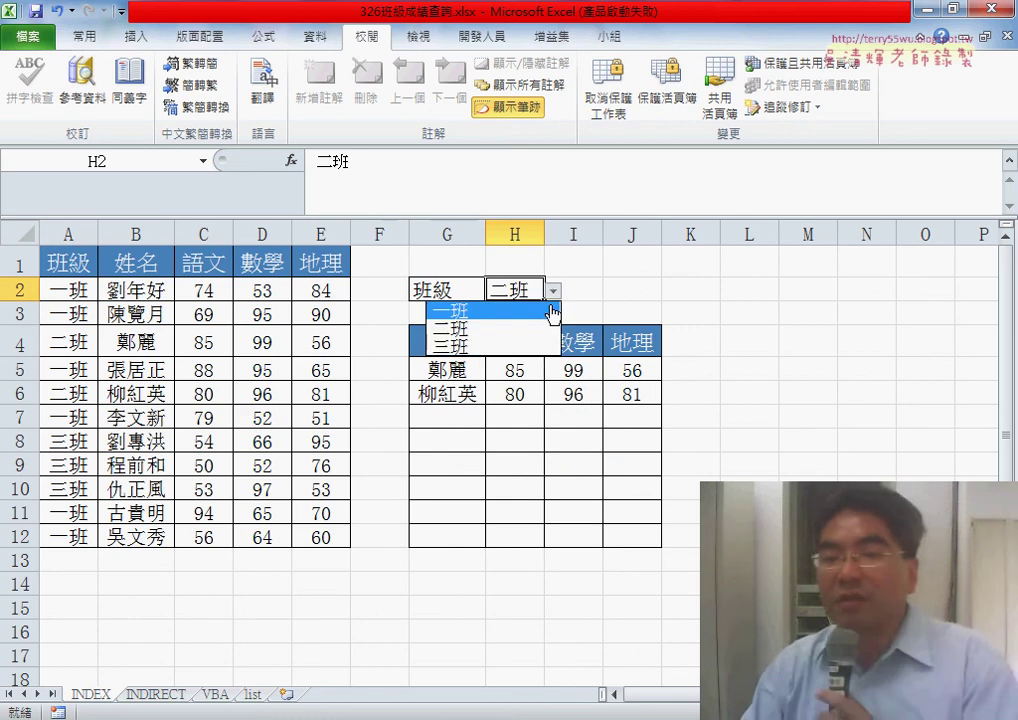
click(447, 346)
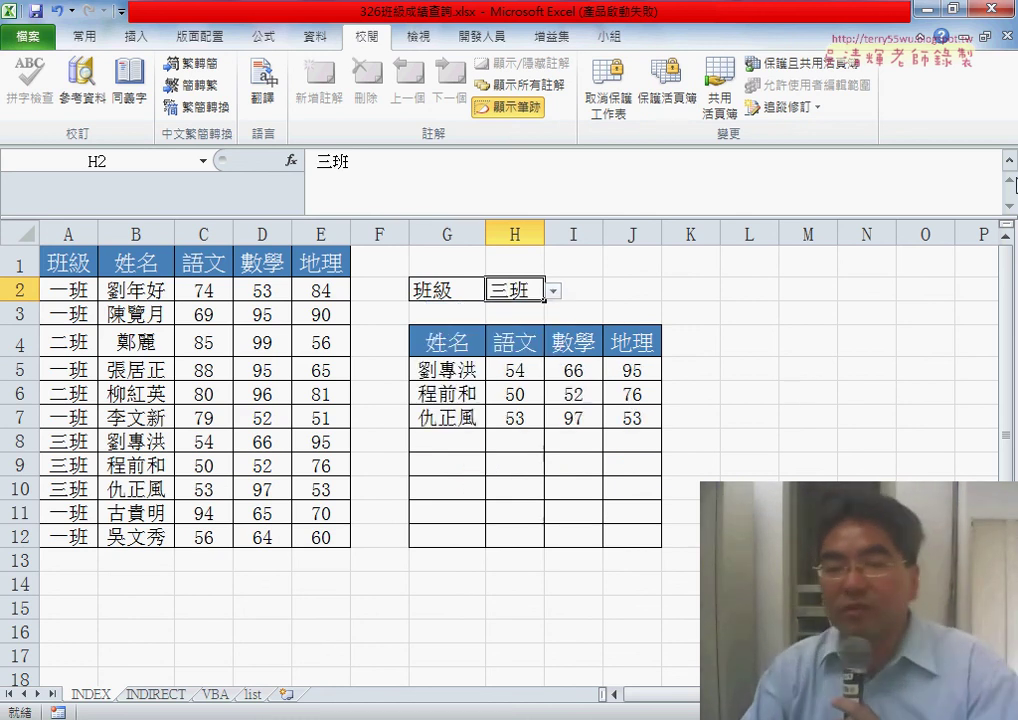
Collapse the formula bar to one line and switch to the VBA sheet.
double_click(903, 215)
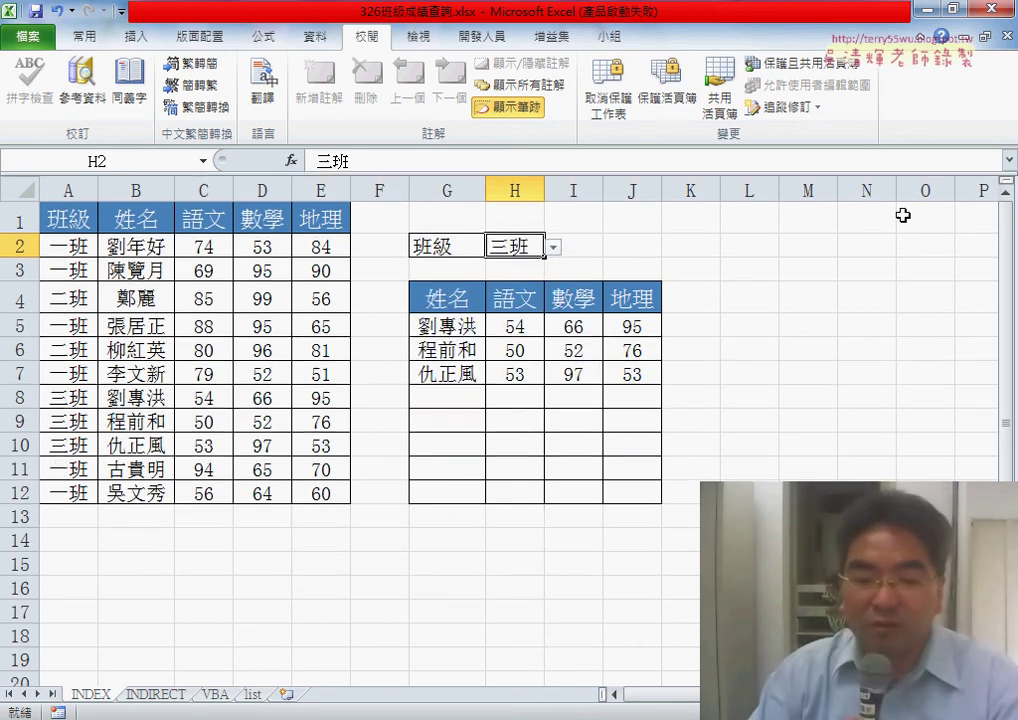
click(193, 695)
click(470, 323)
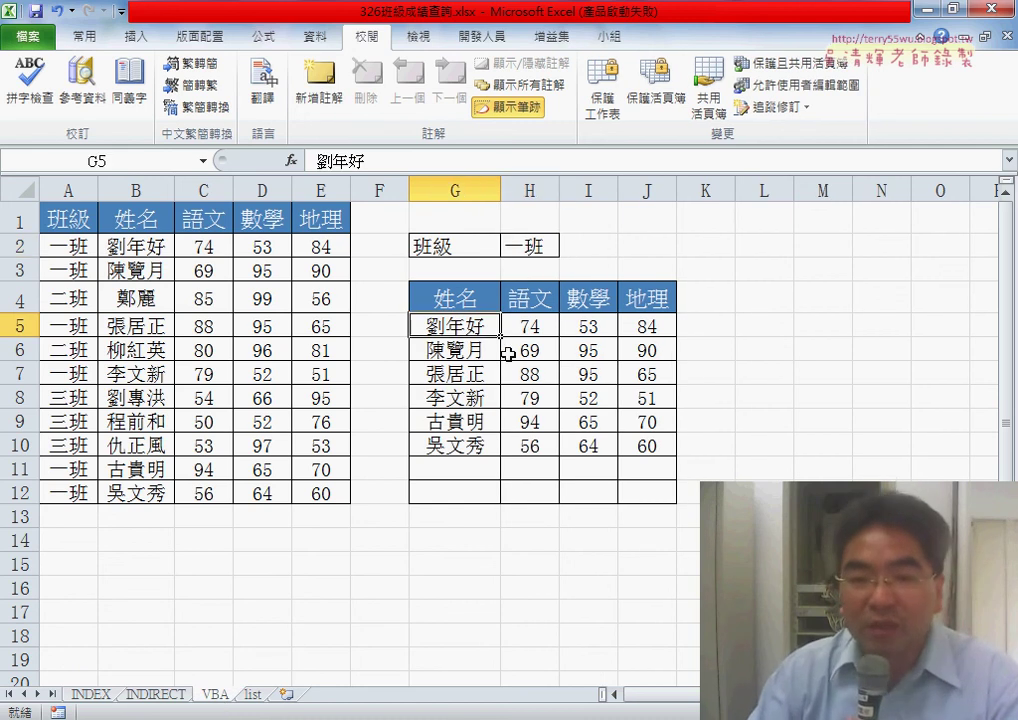
Pick 二班 in H2, then view the sheet's Worksheet_Change code in Visual Basic.
click(543, 243)
click(568, 247)
click(547, 282)
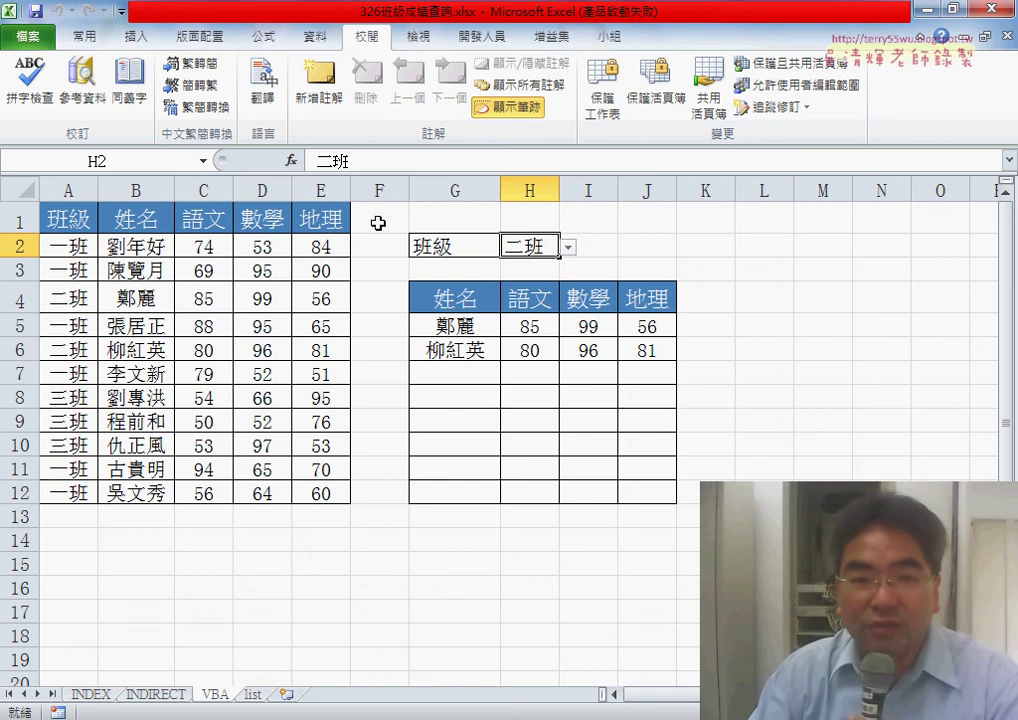
click(480, 37)
click(30, 85)
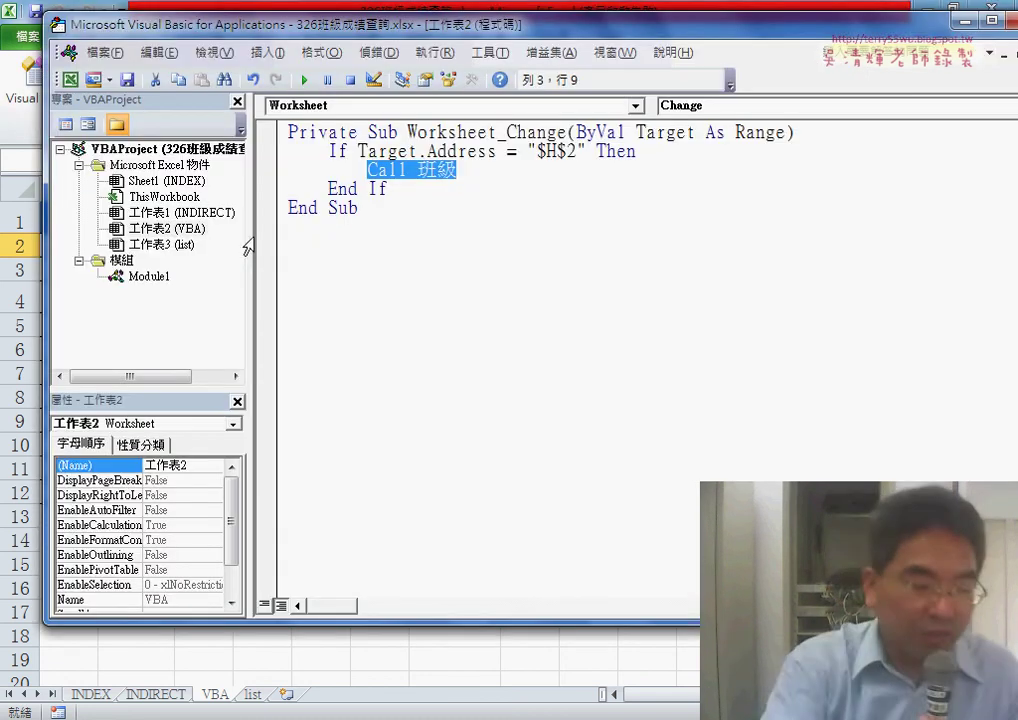